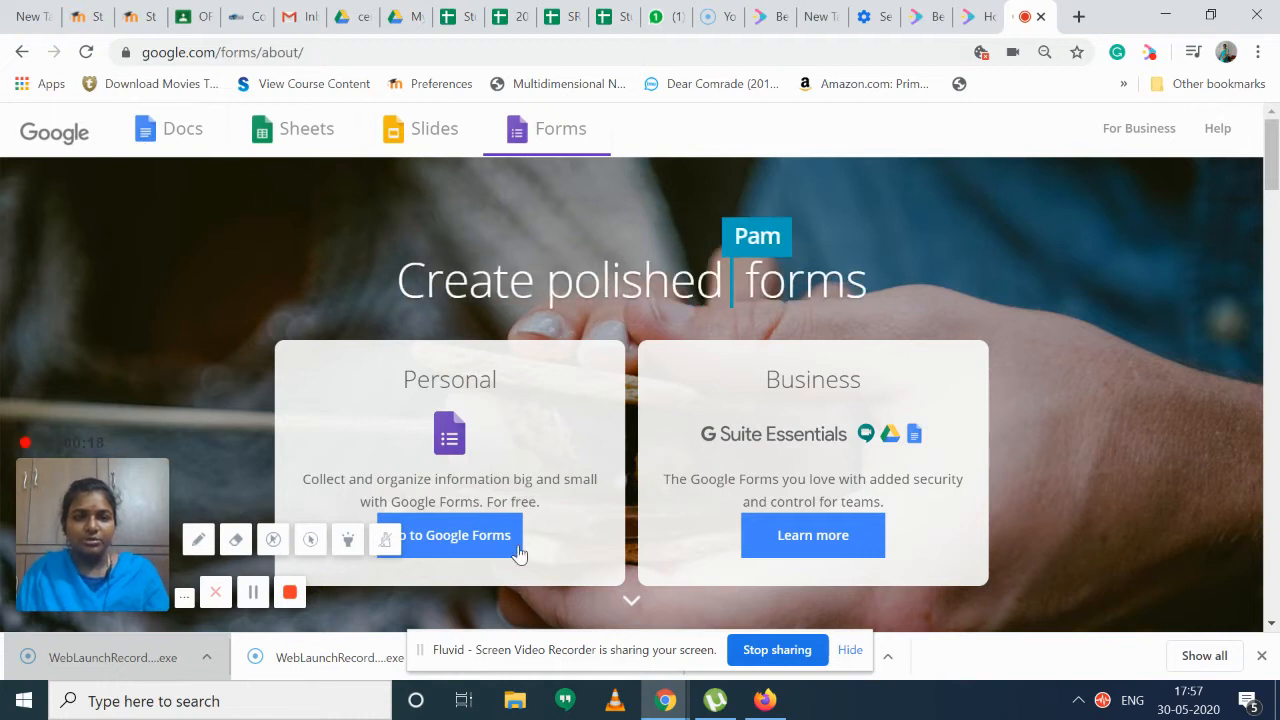
Create a blank form in Google Forms and name both the file and the form heading FDP QUIZ.
click(466, 538)
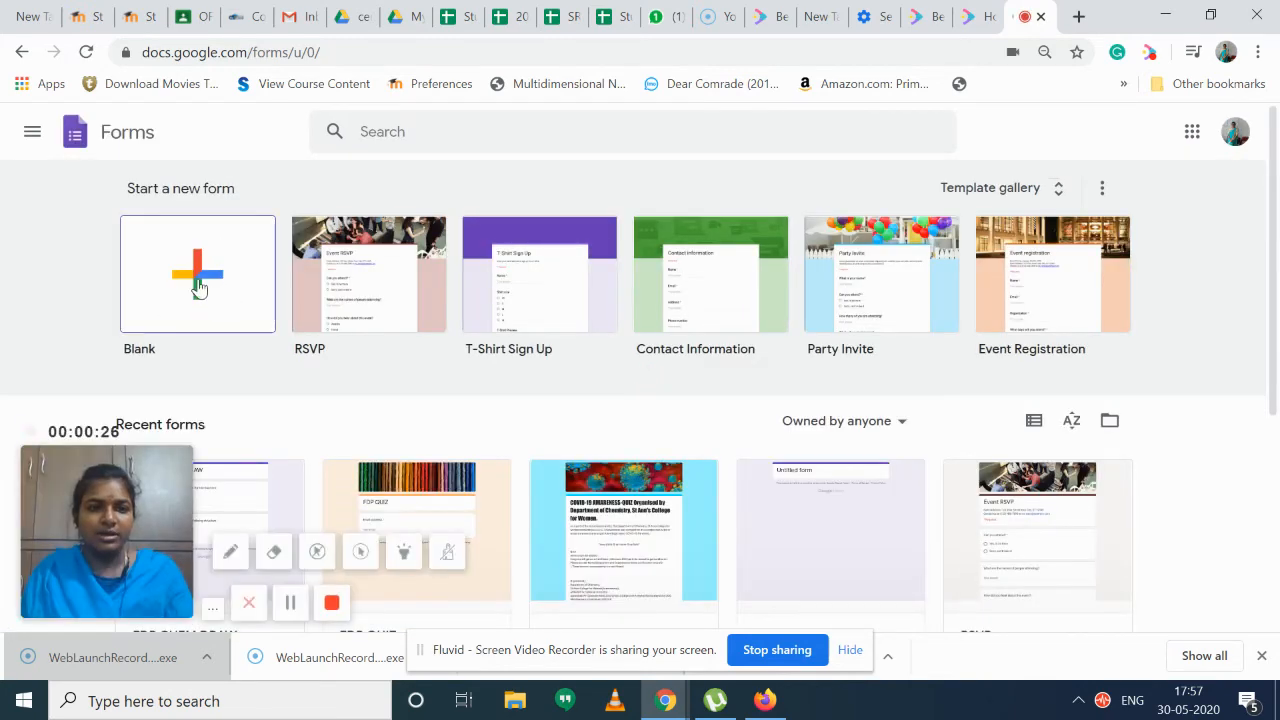
click(199, 288)
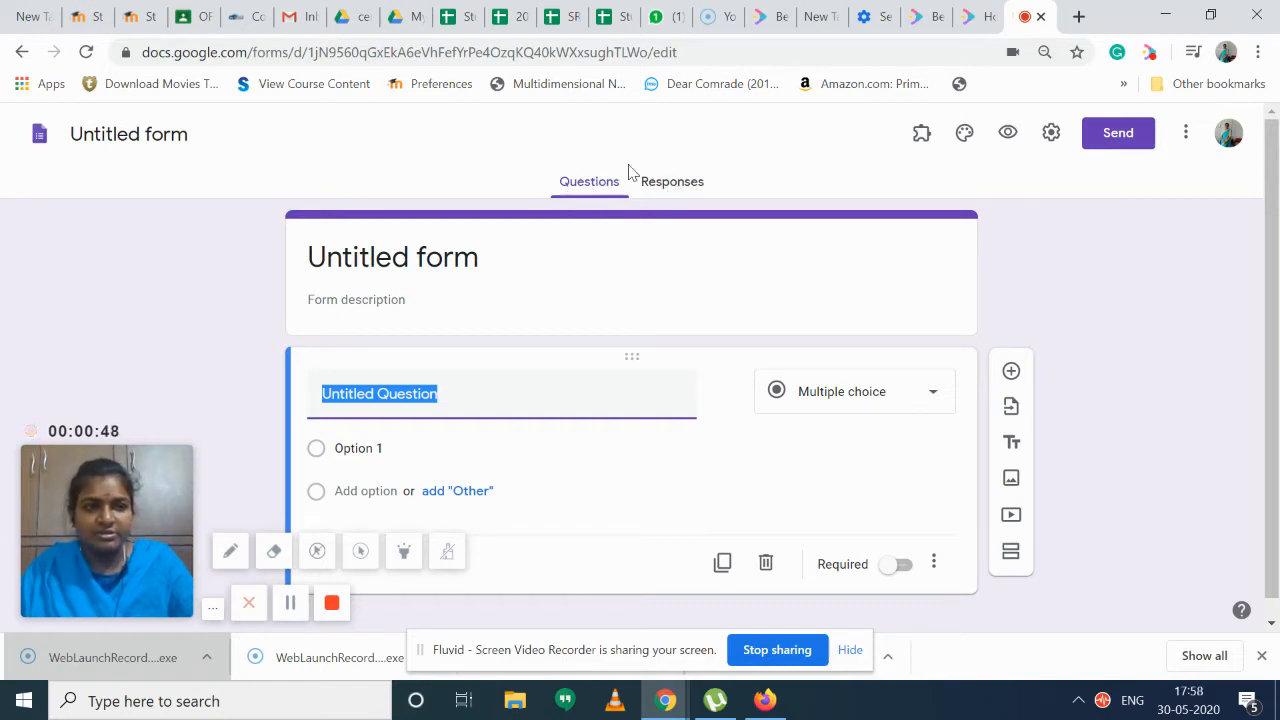
click(88, 135)
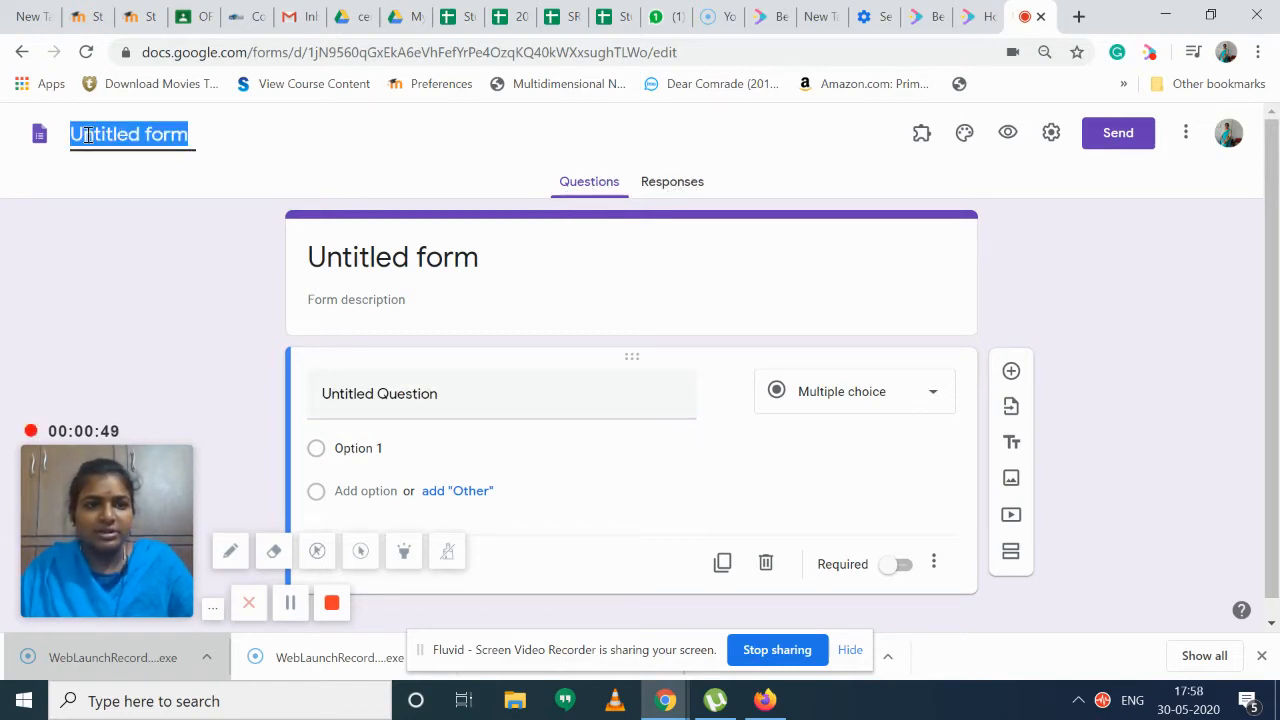
click(476, 262)
click(132, 140)
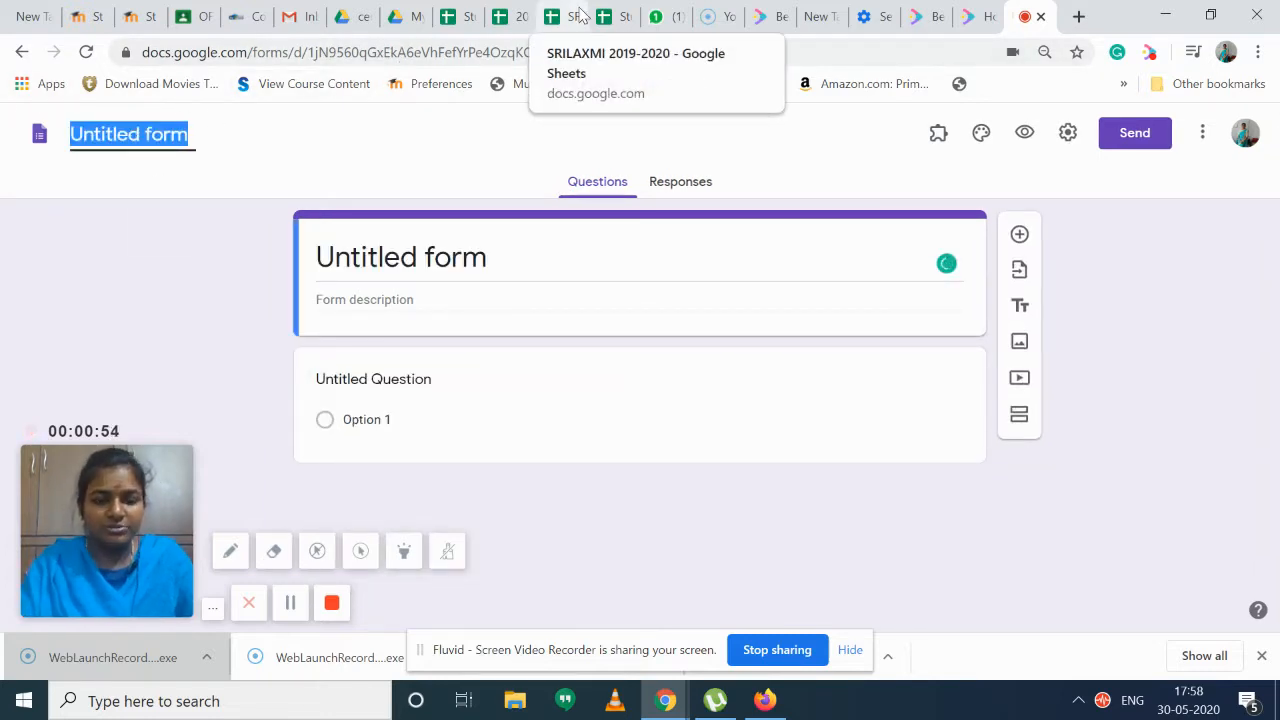
text(q)
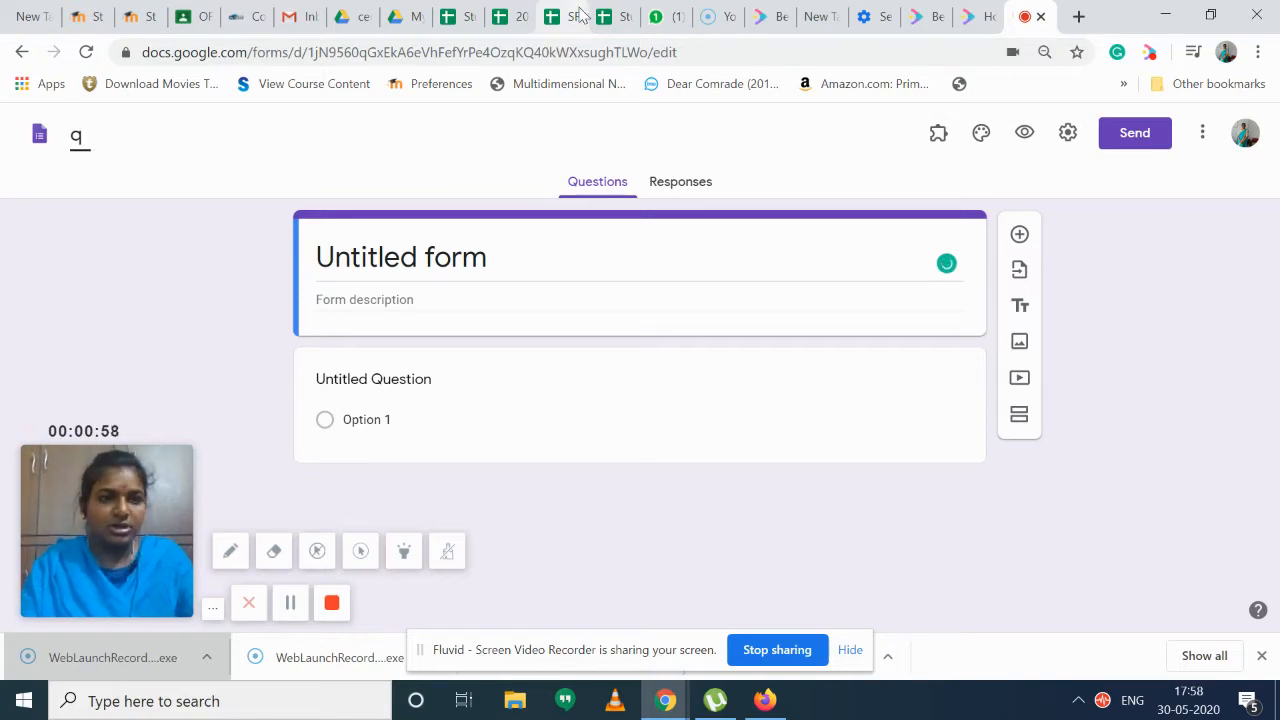
key(Caps_Lock)
text(FDP QUIZ)
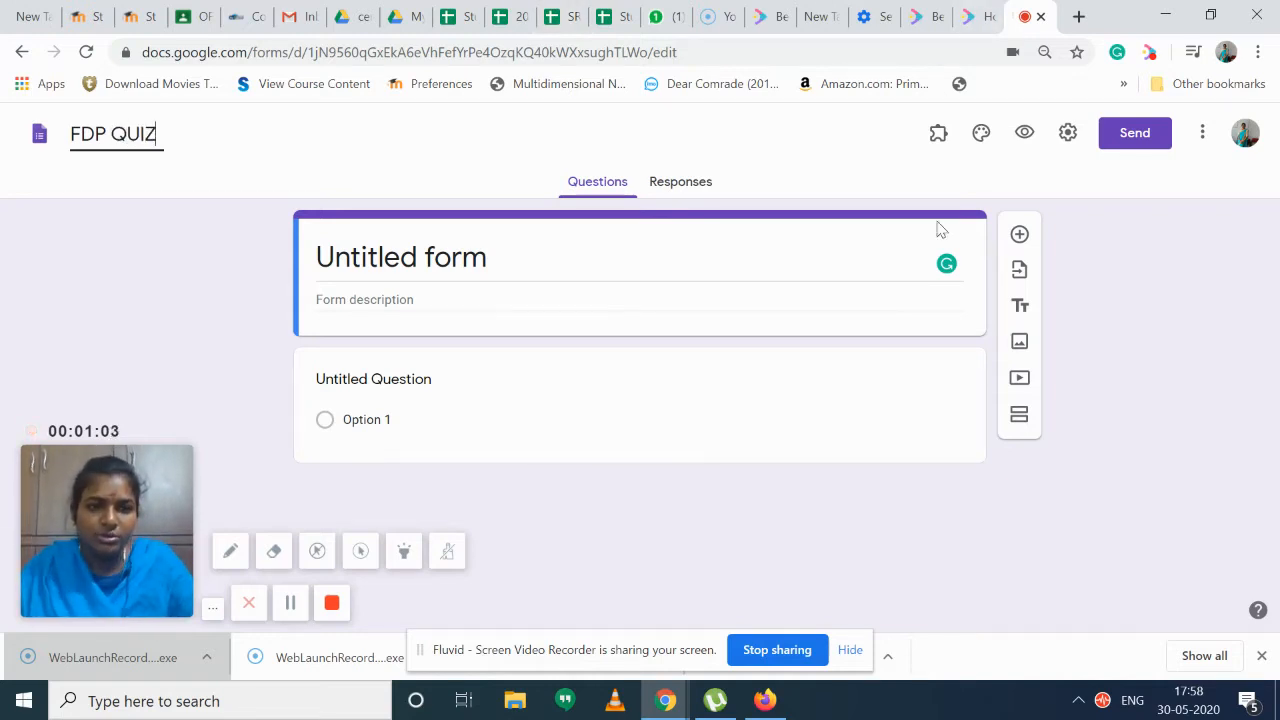
click(780, 281)
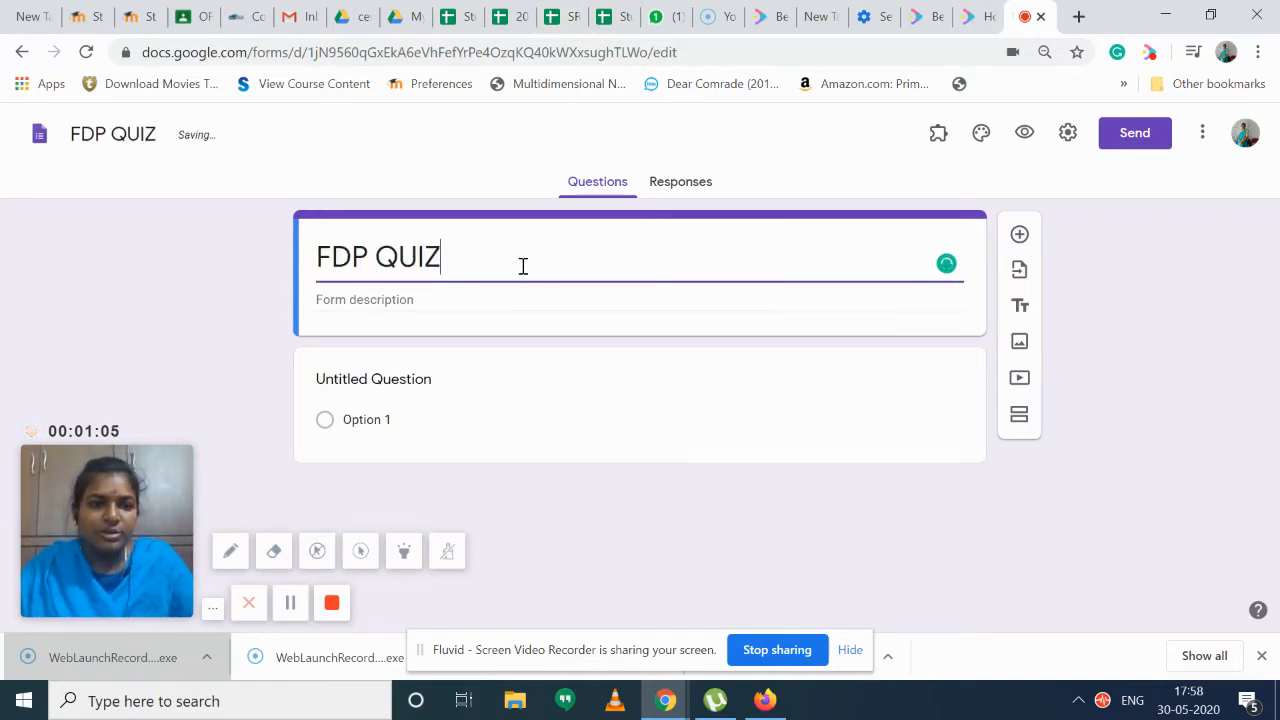
click(381, 299)
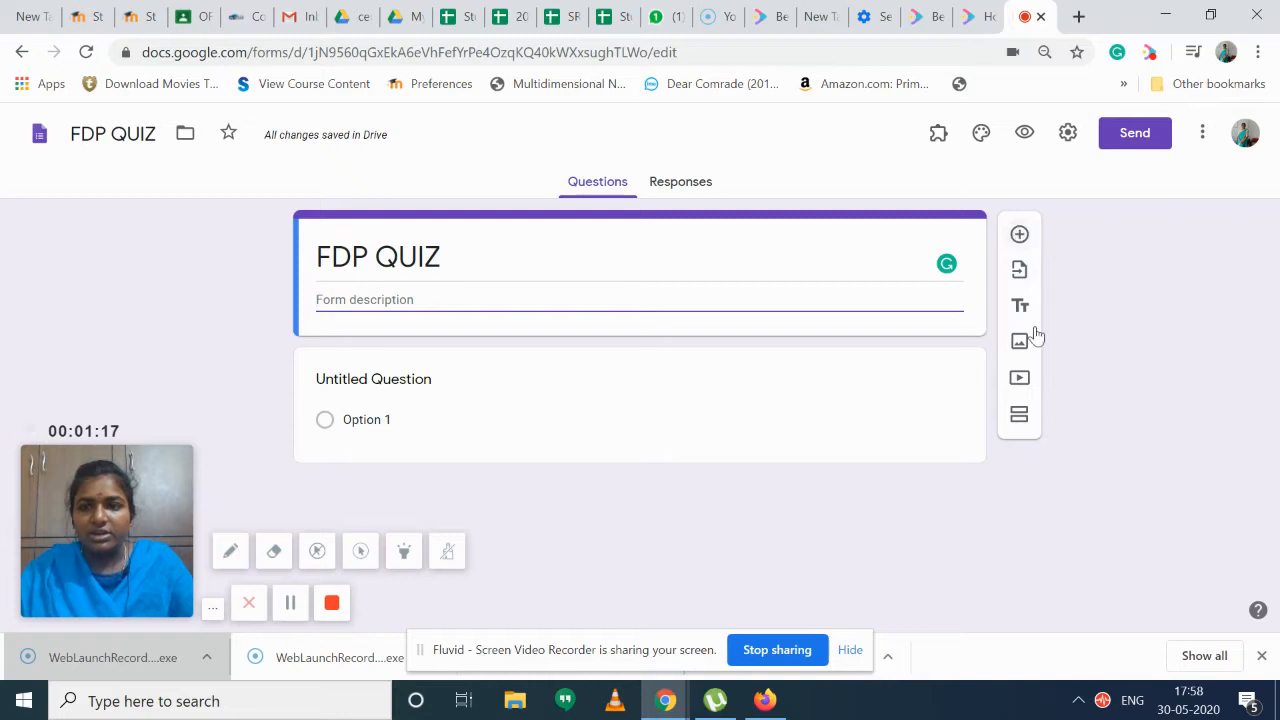
Add a new blank multiple-choice question directly below the form's title block.
click(1019, 236)
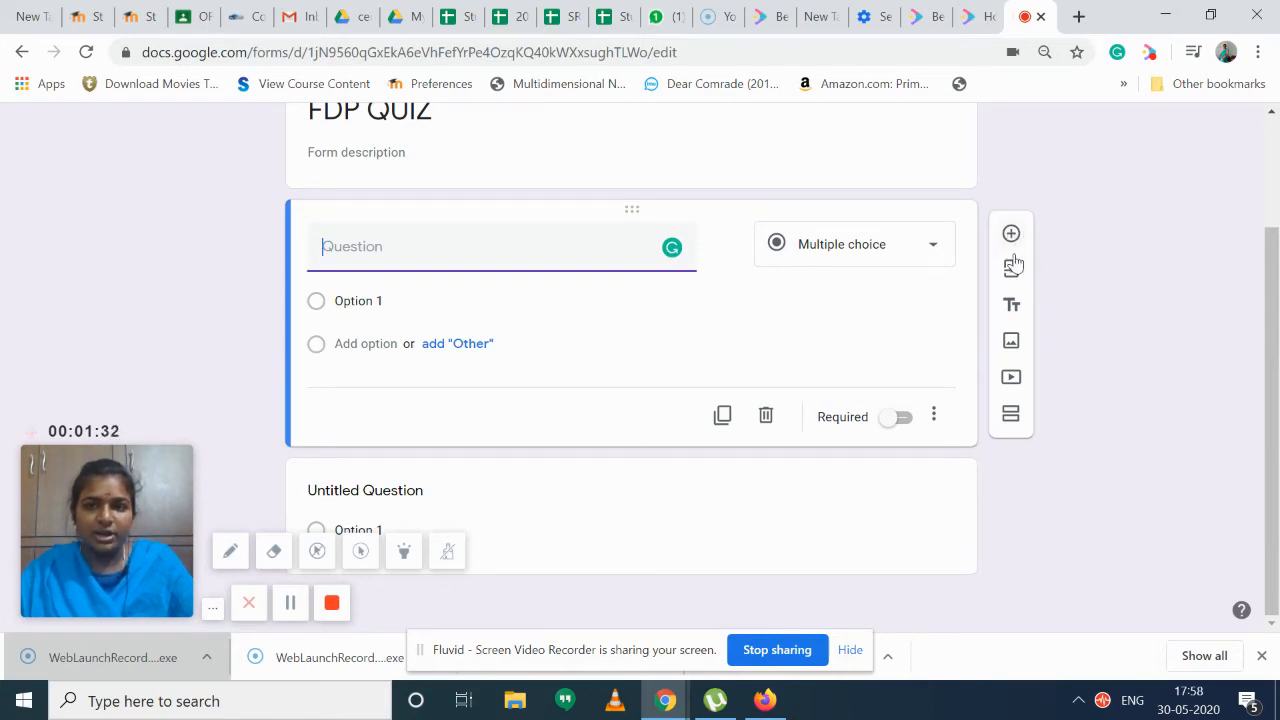
scroll(836, 396, up, 2)
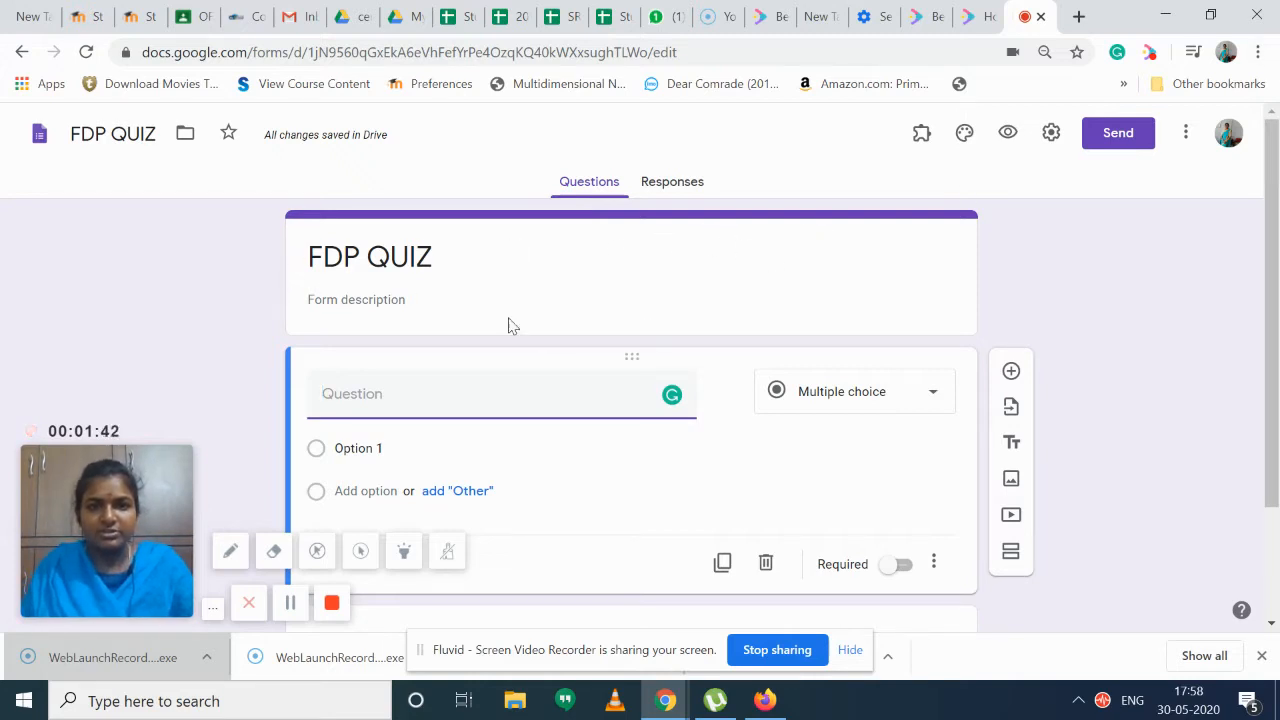
scroll(540, 338, down, 2)
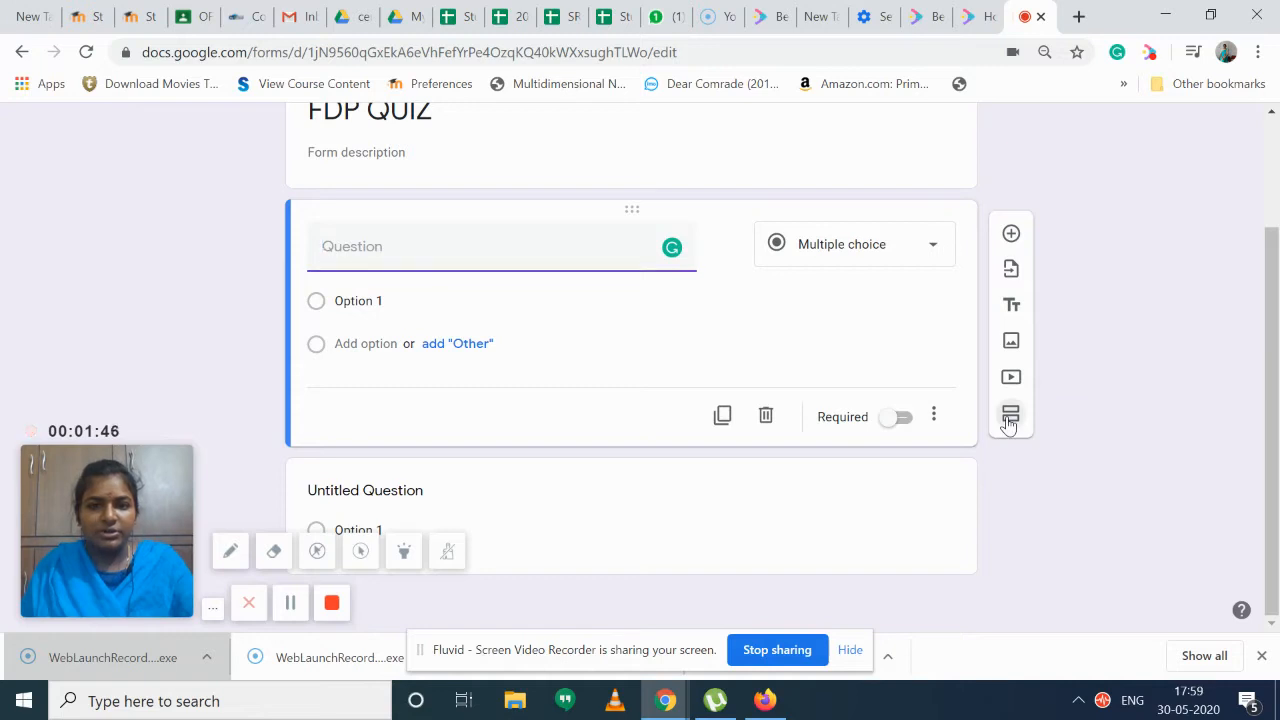
Add two new untitled sections one after the other below the new question, dividing the form into three sections.
click(1010, 416)
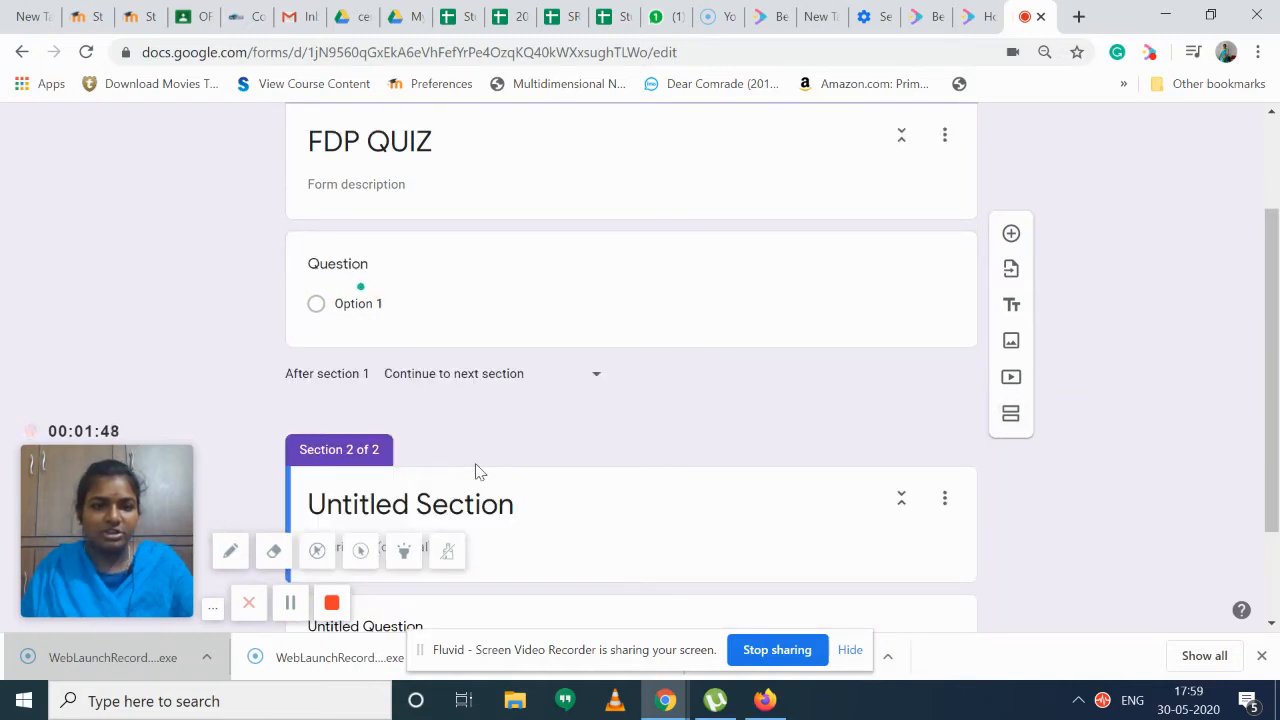
scroll(476, 471, up, 2)
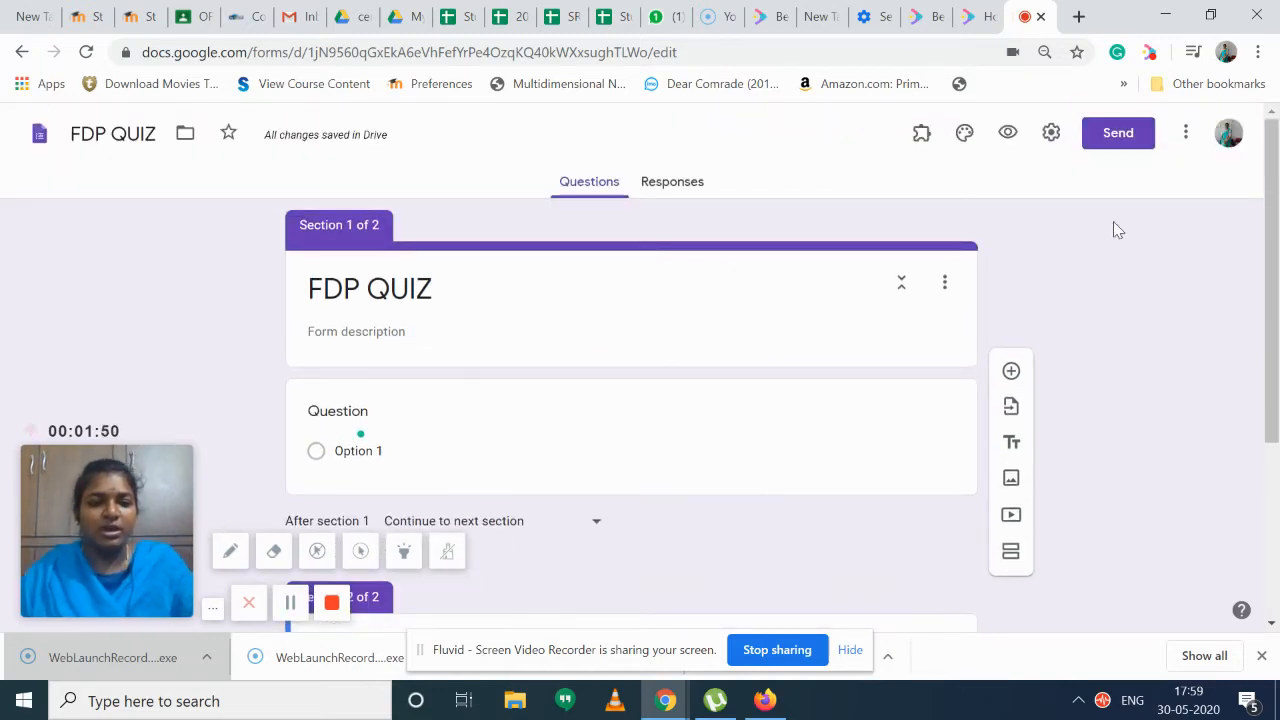
scroll(457, 357, down, 1)
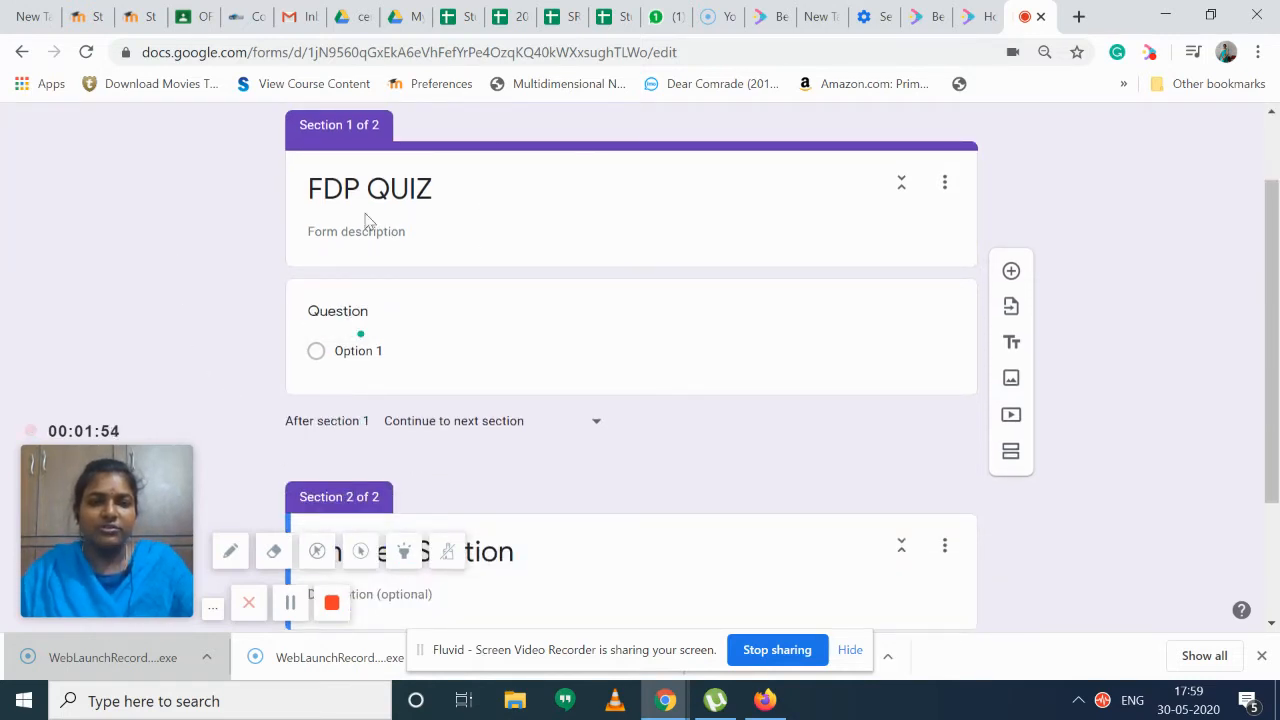
scroll(557, 273, down, 1)
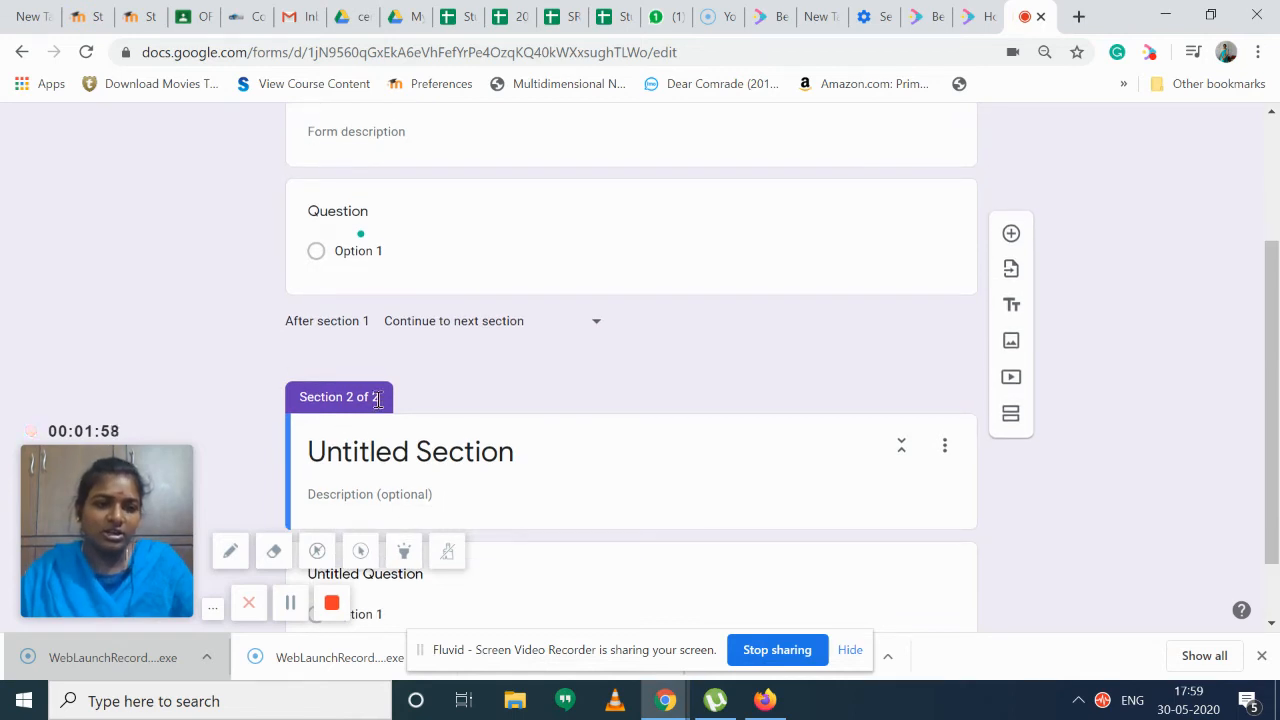
scroll(597, 417, down, 1)
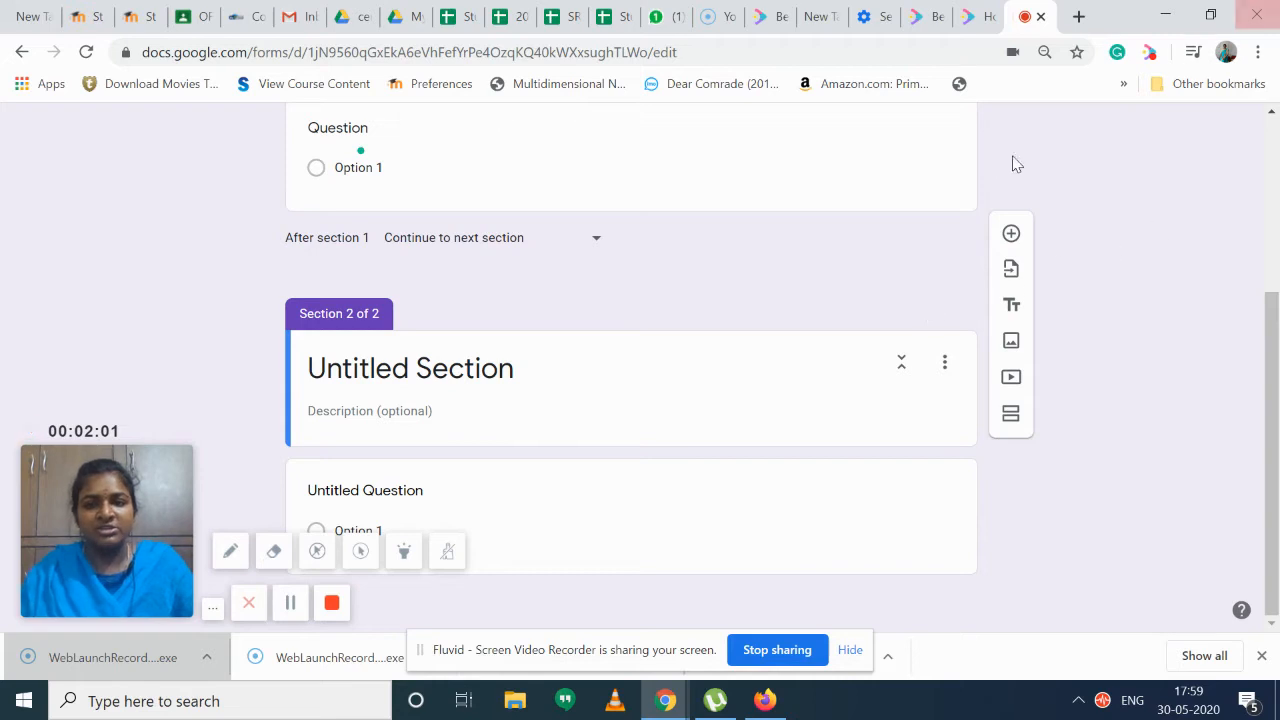
click(1010, 425)
scroll(957, 443, up, 3)
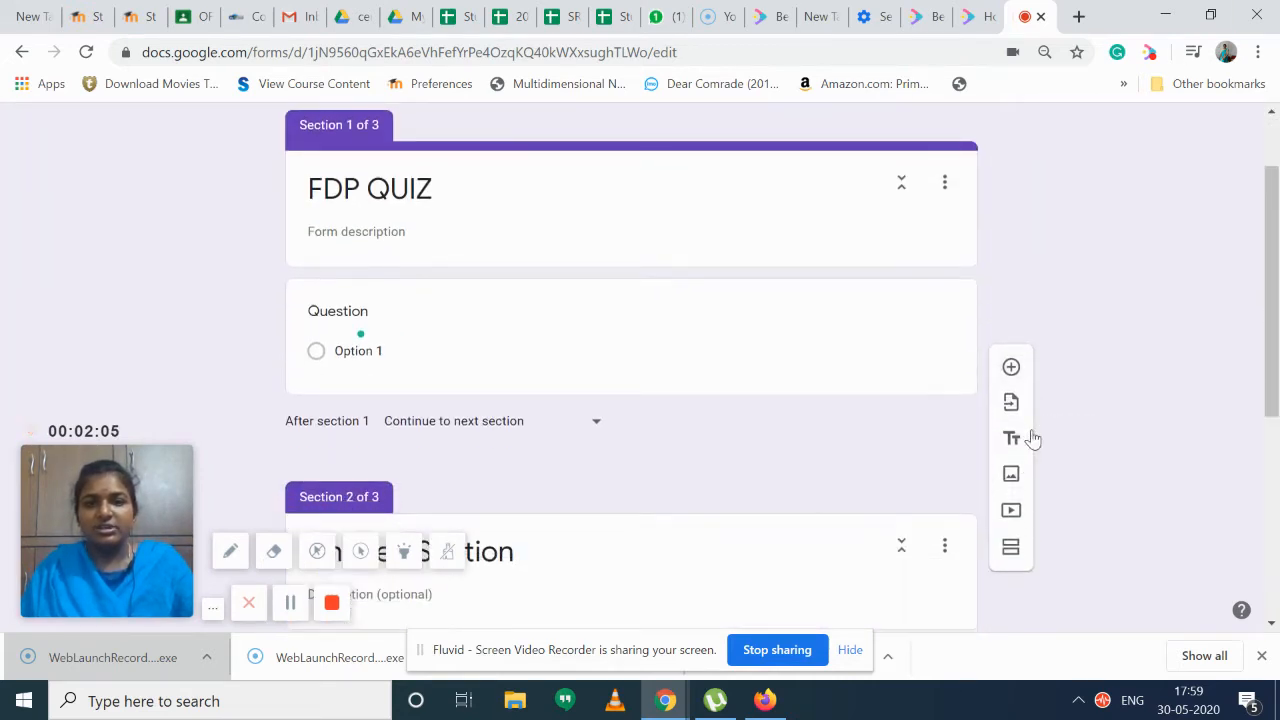
scroll(1005, 428, down, 1)
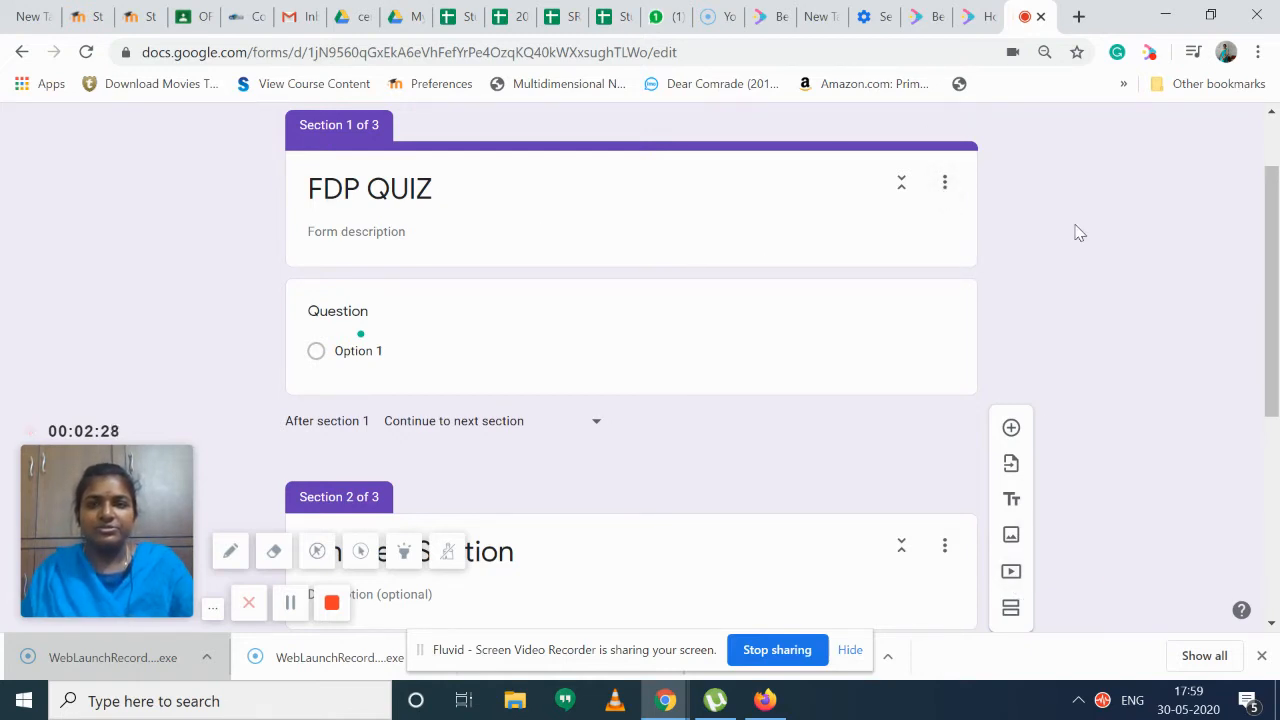
scroll(1069, 229, up, 1)
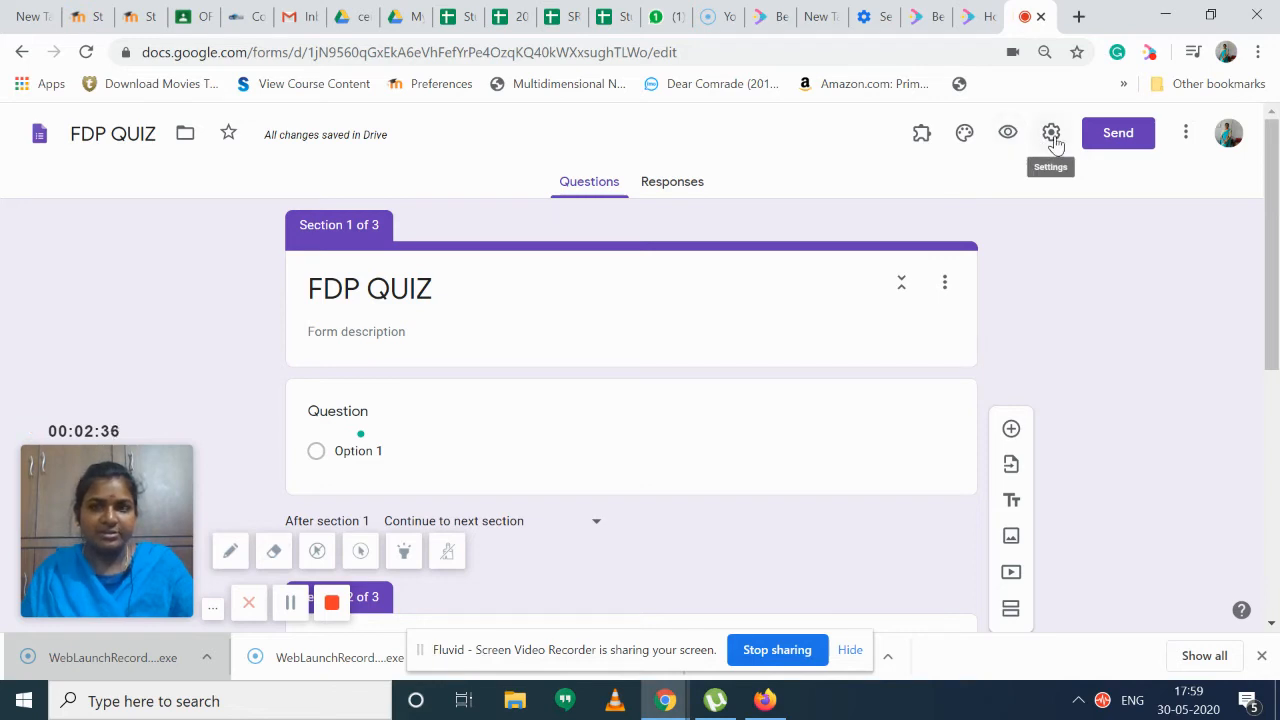
Insert the colourful jelly beans picture from the Work and School themes as the form's header image.
click(965, 140)
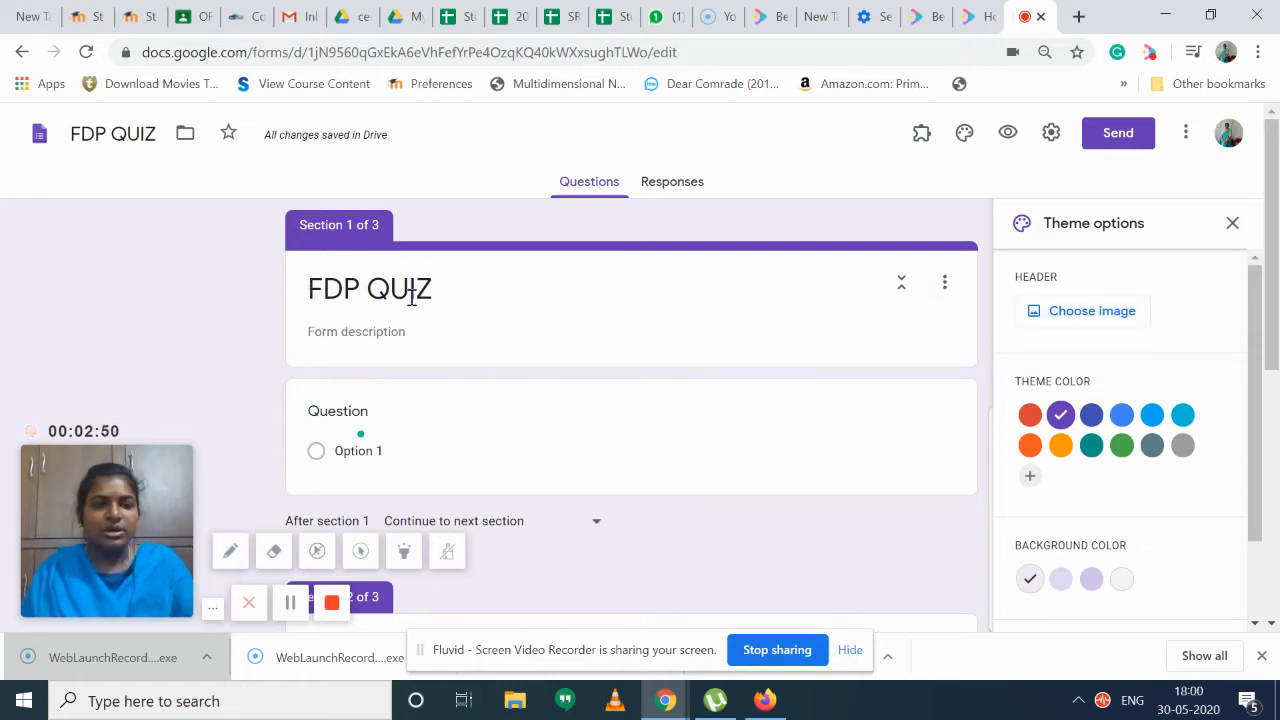
click(1072, 318)
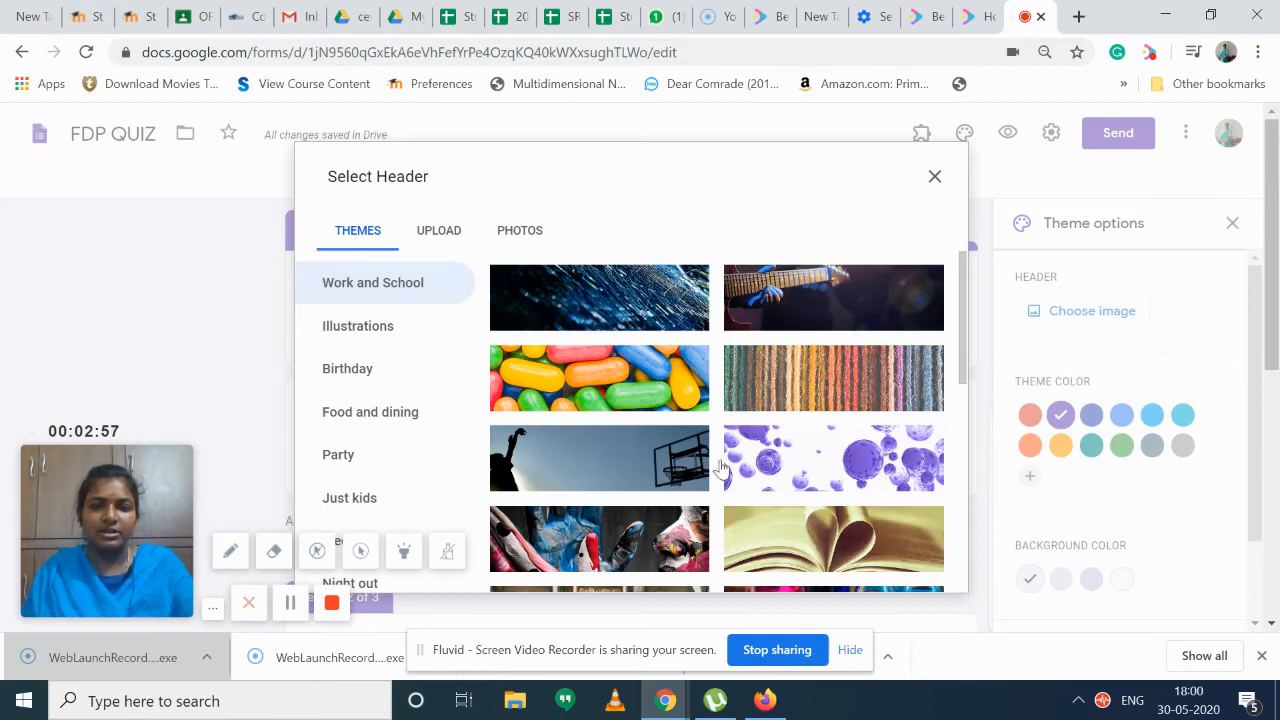
scroll(711, 477, down, 3)
scroll(711, 477, up, 3)
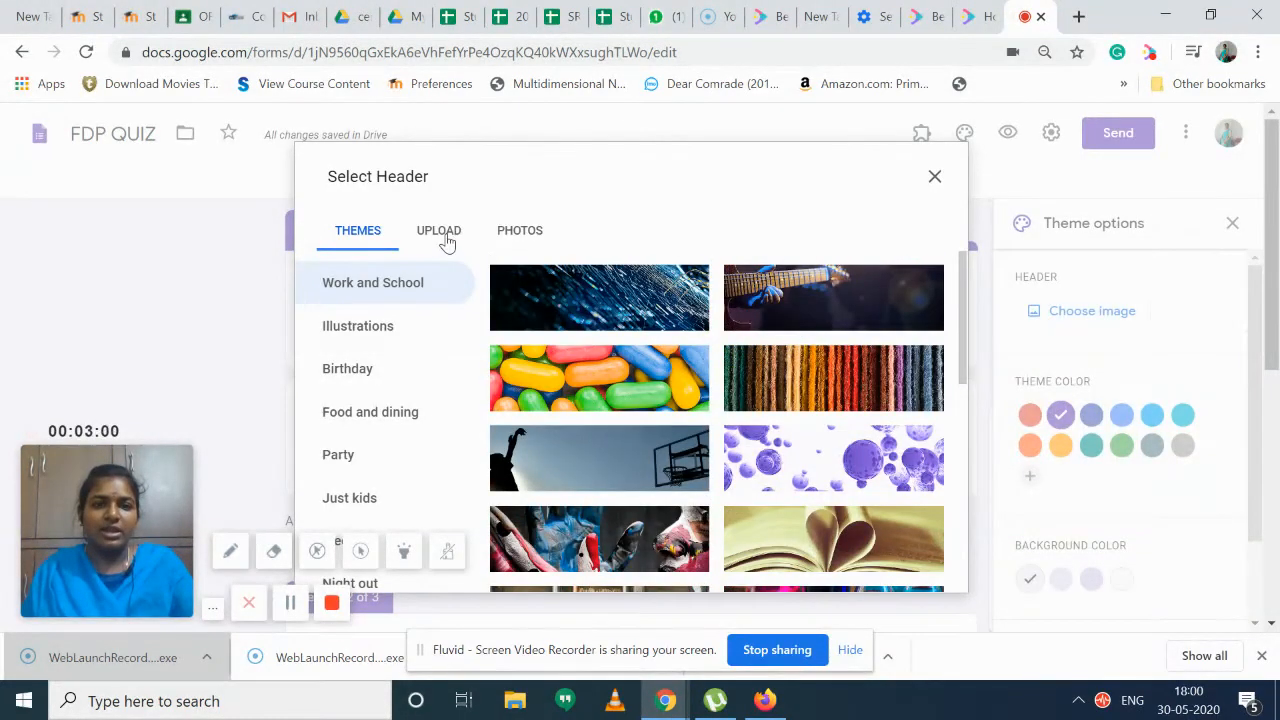
click(441, 232)
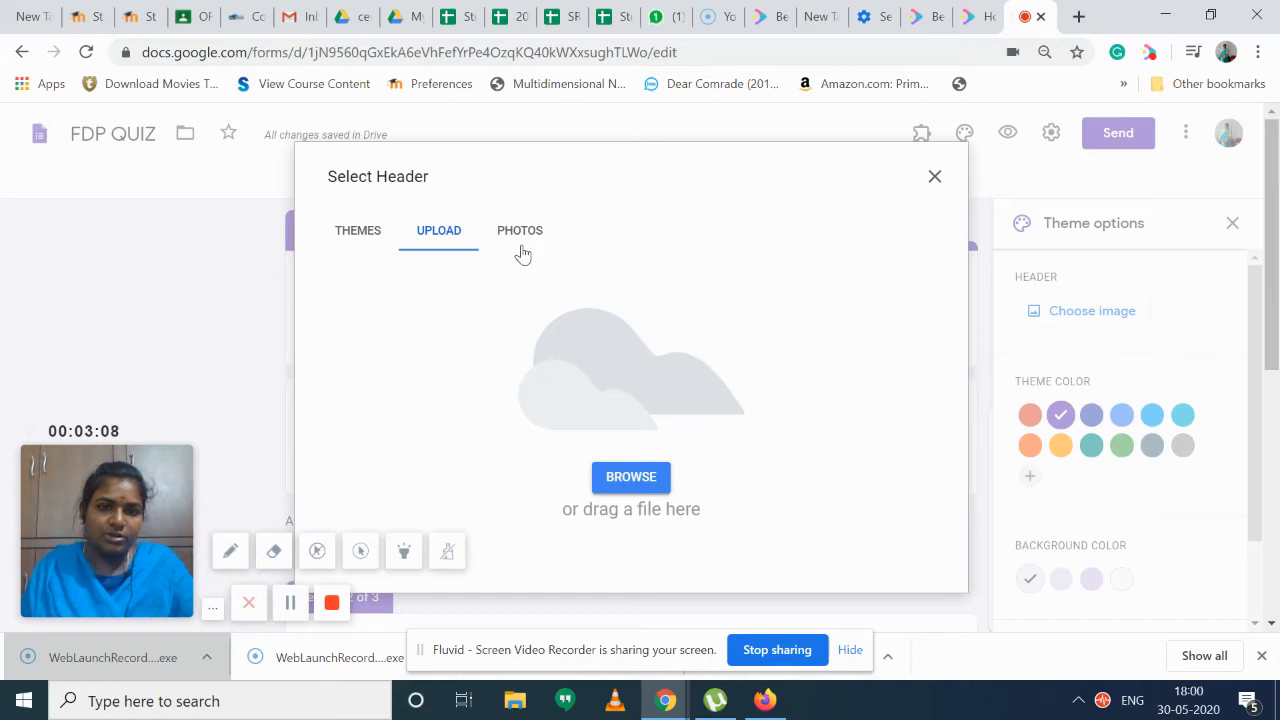
click(350, 233)
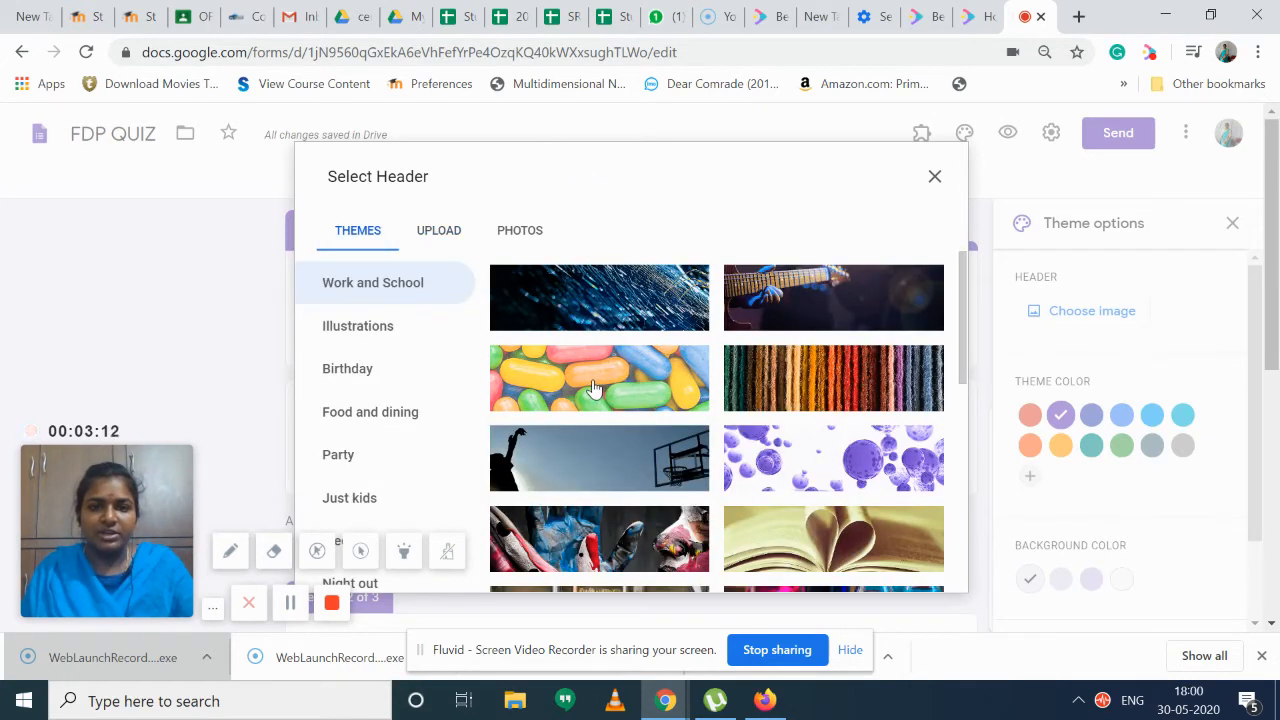
click(593, 386)
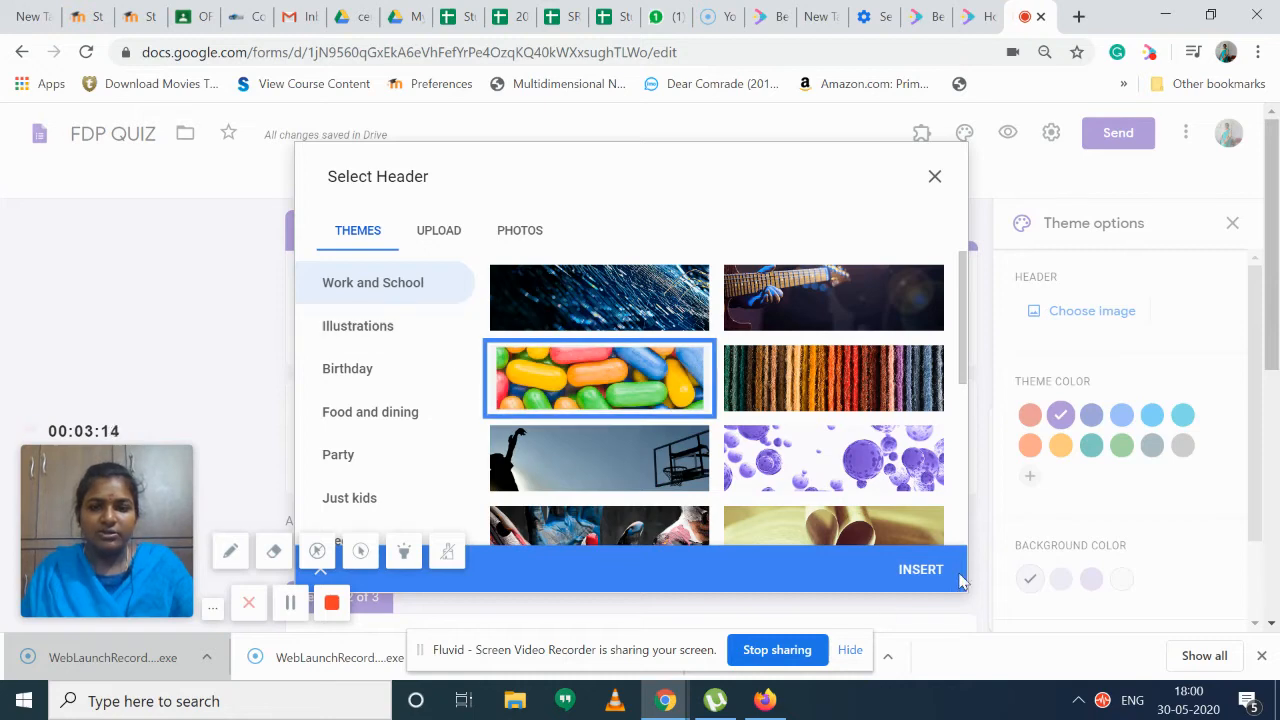
click(912, 572)
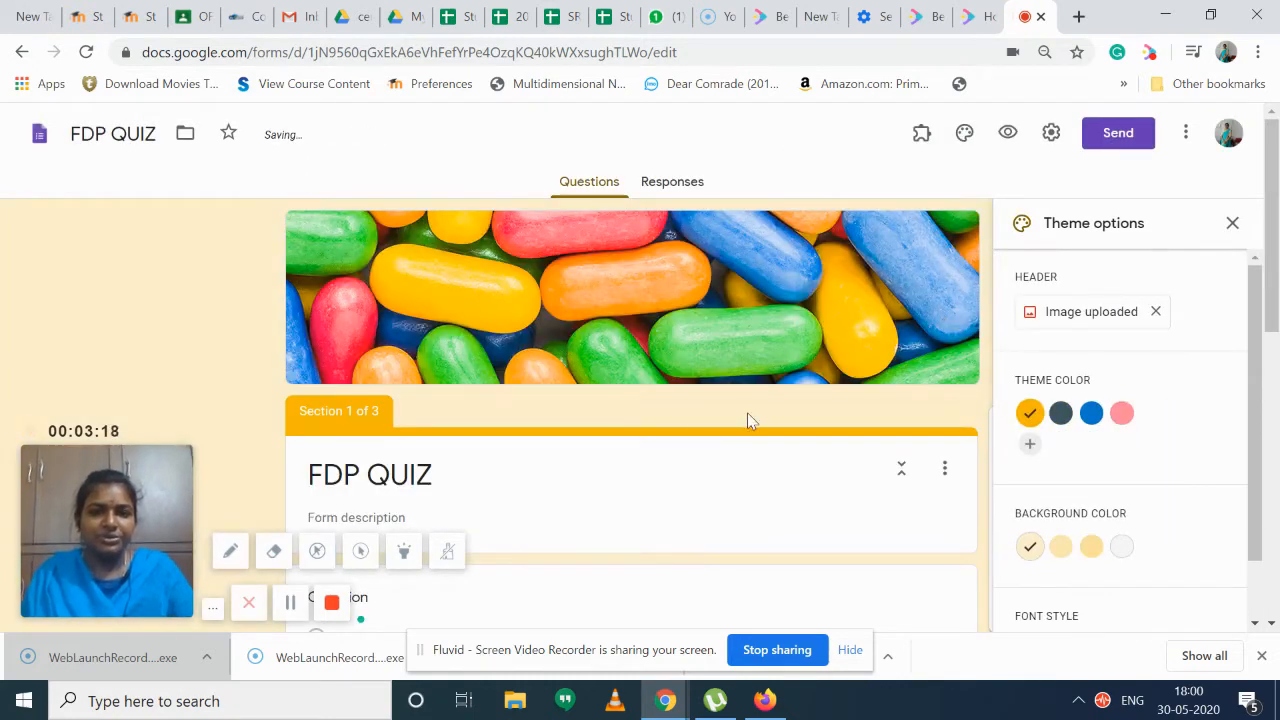
Change the form's theme color to the dark slate gray swatch.
scroll(1065, 440, down, 1)
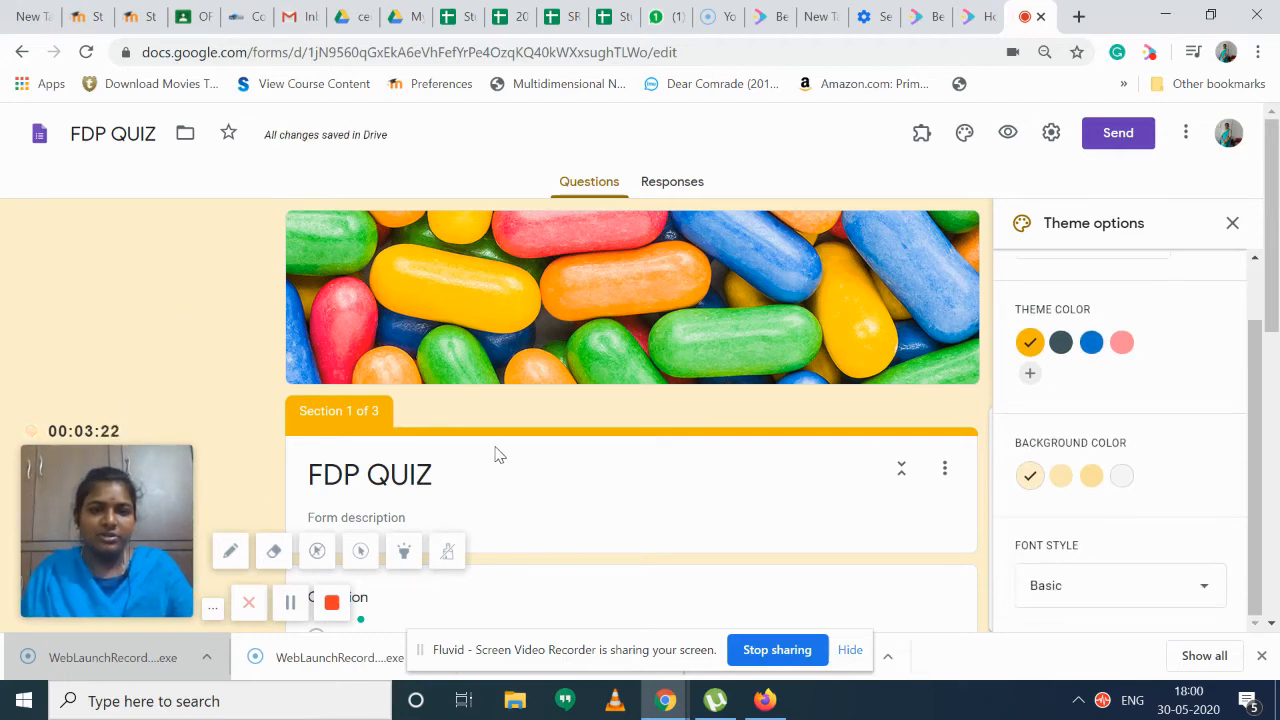
scroll(555, 462, down, 6)
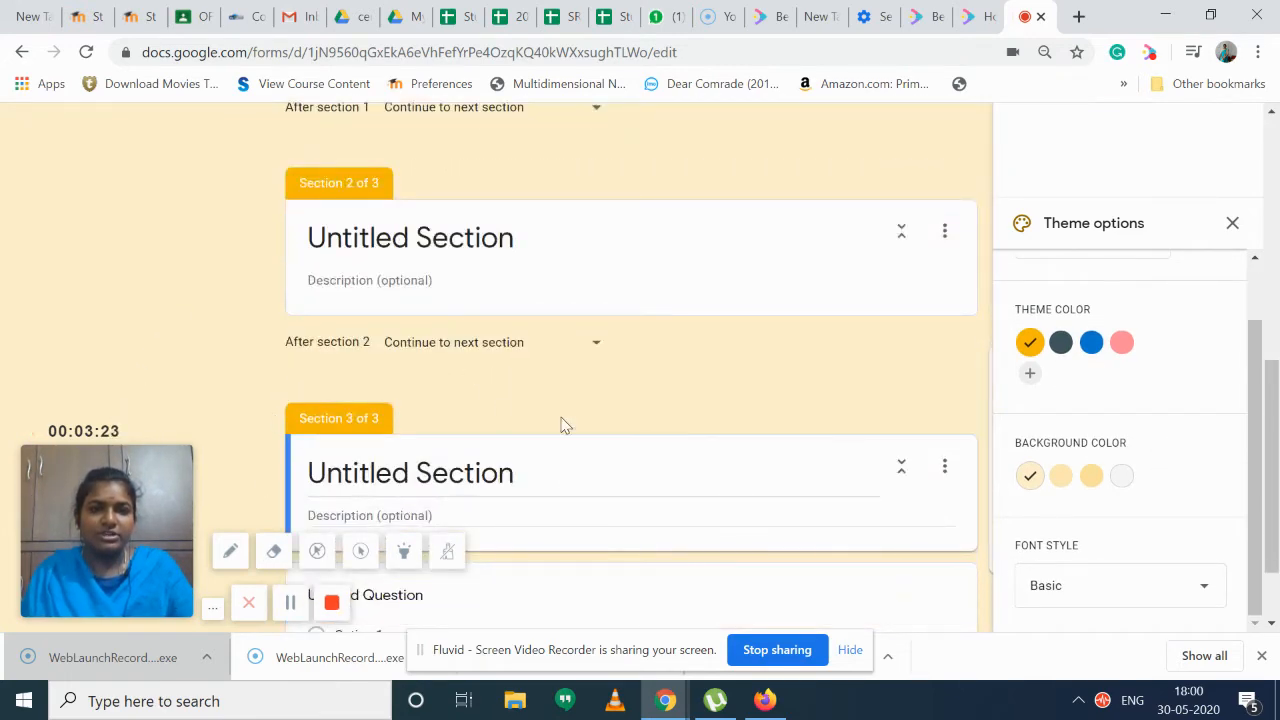
scroll(563, 423, up, 5)
click(1061, 343)
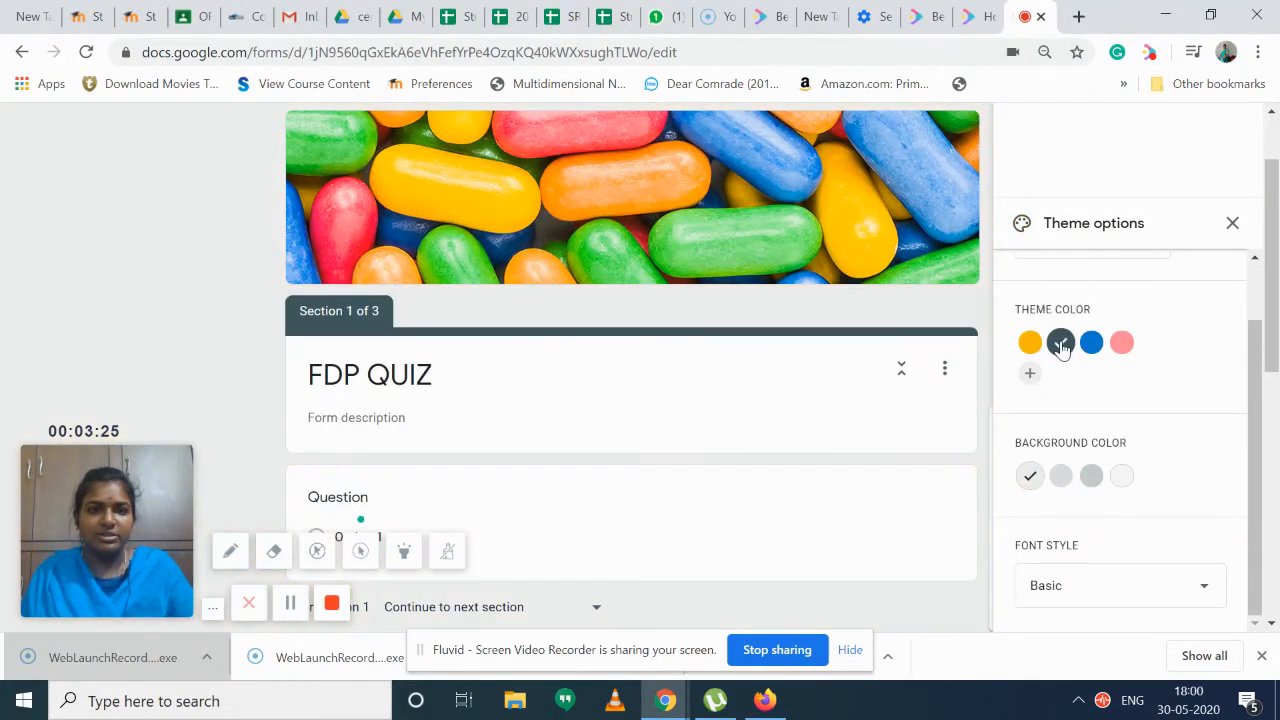
scroll(209, 276, up, 1)
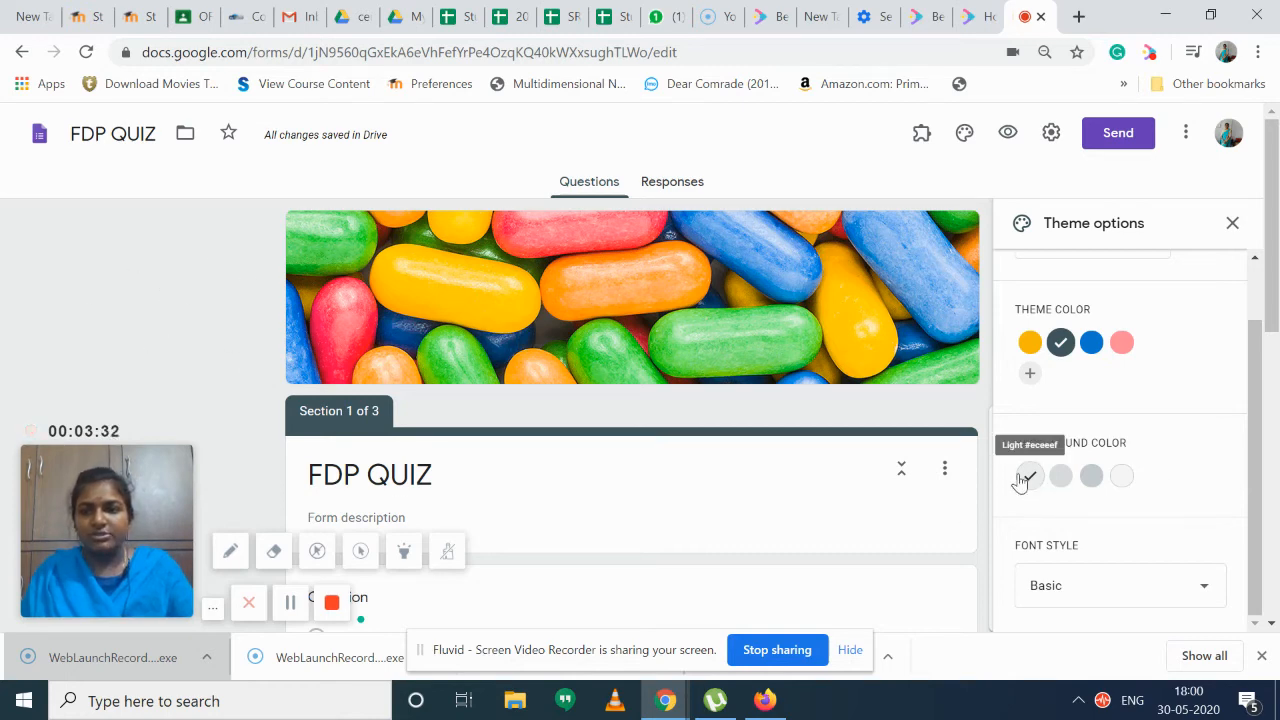
Set the form's background color to the darkest of the offered gray shades.
scroll(1060, 483, down, 2)
click(1069, 484)
click(1090, 482)
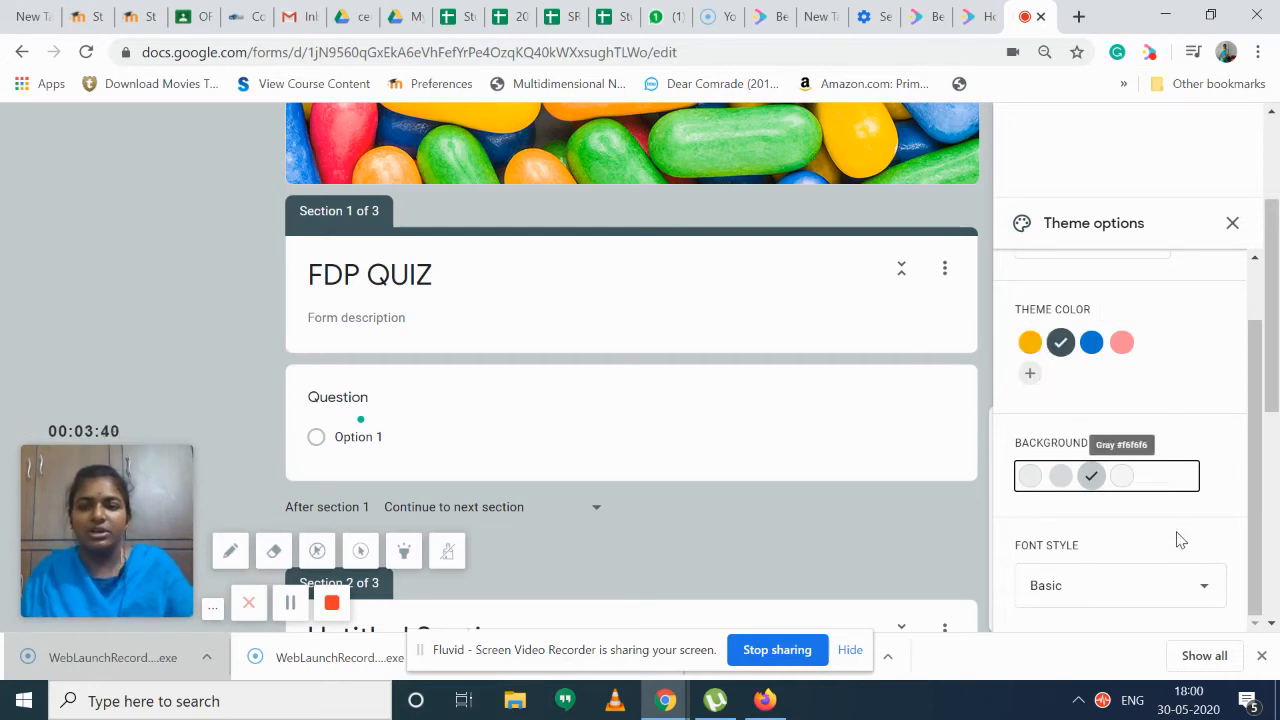
scroll(1113, 593, down, 3)
scroll(1113, 593, down, 2)
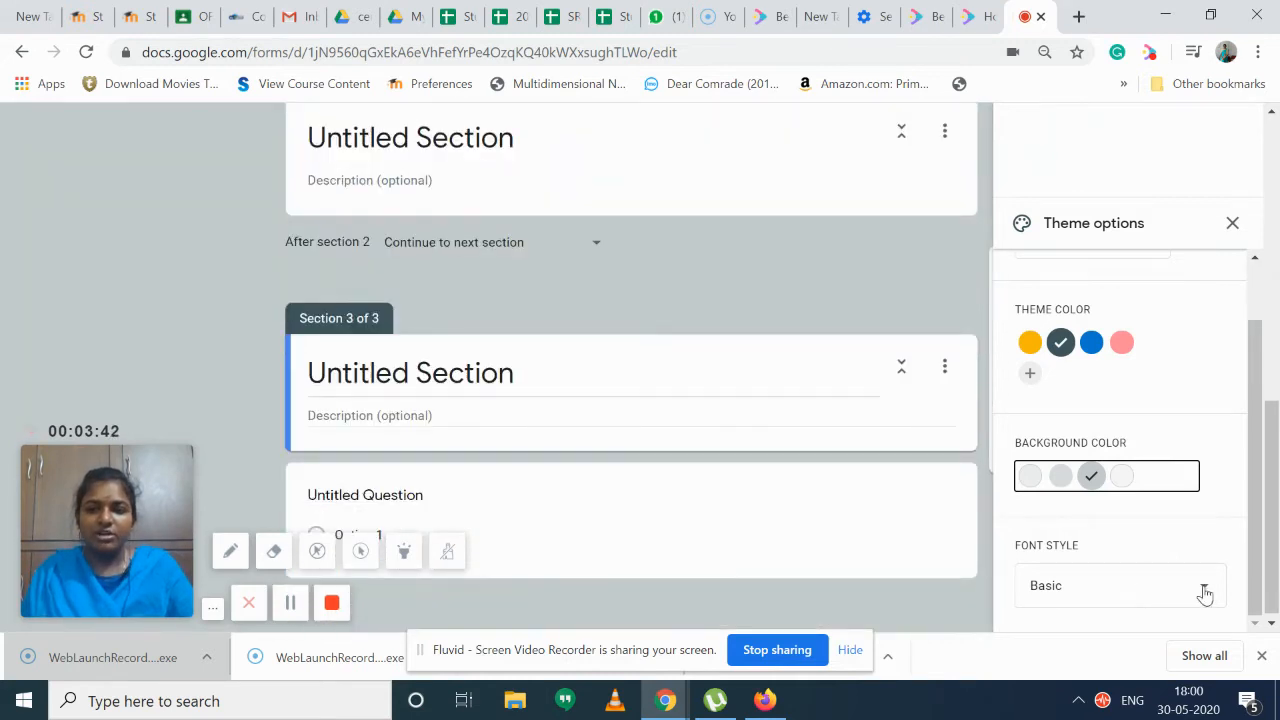
Set the form's font style to Playful.
click(1206, 594)
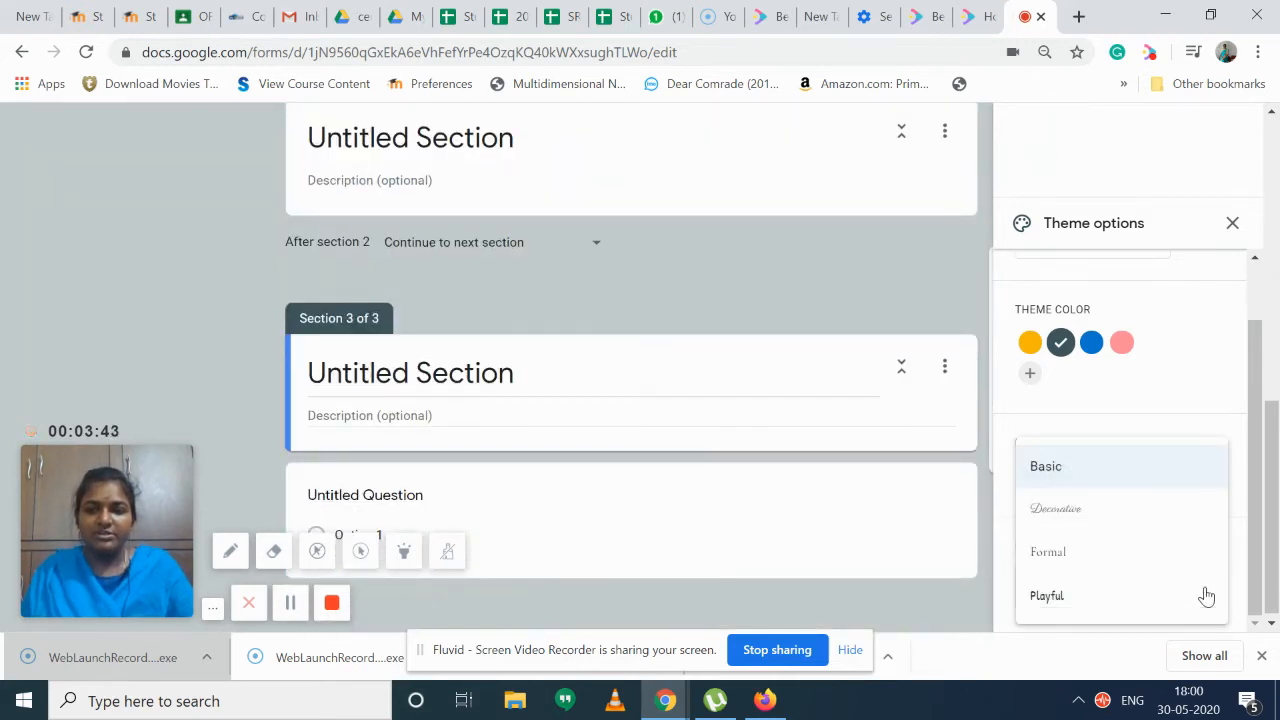
click(1077, 598)
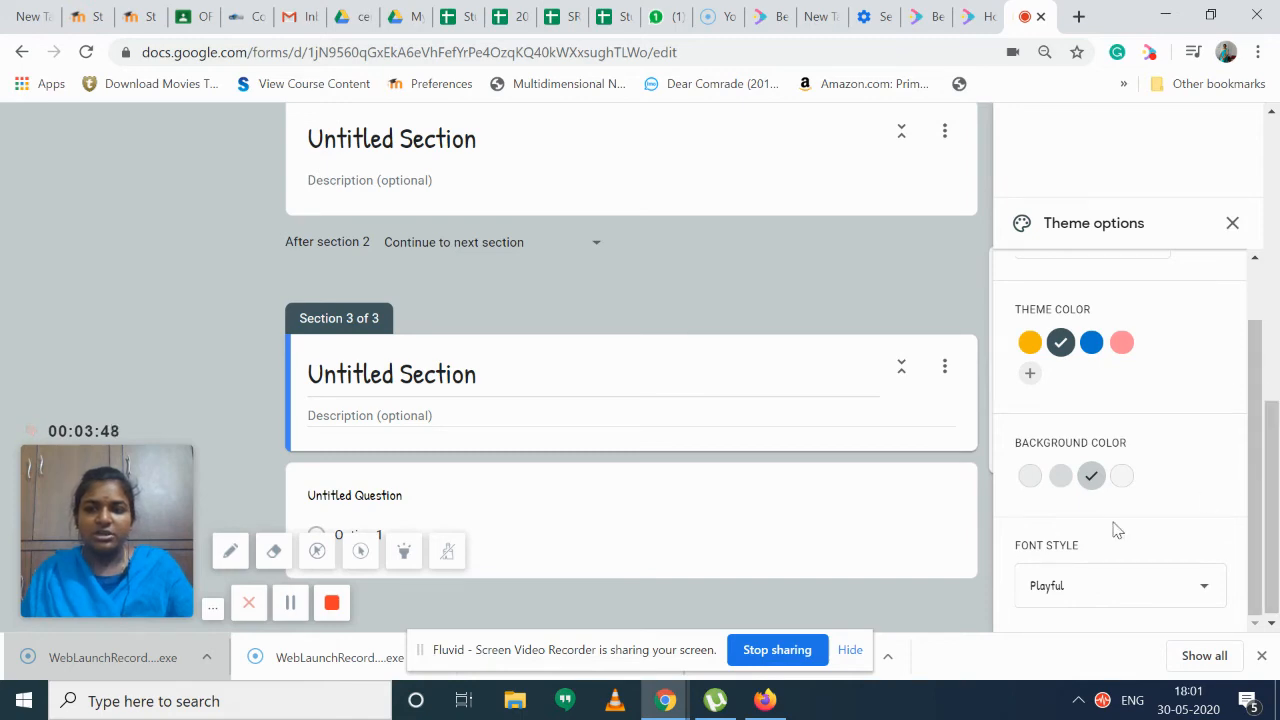
scroll(1060, 538, up, 1)
scroll(1080, 520, up, 7)
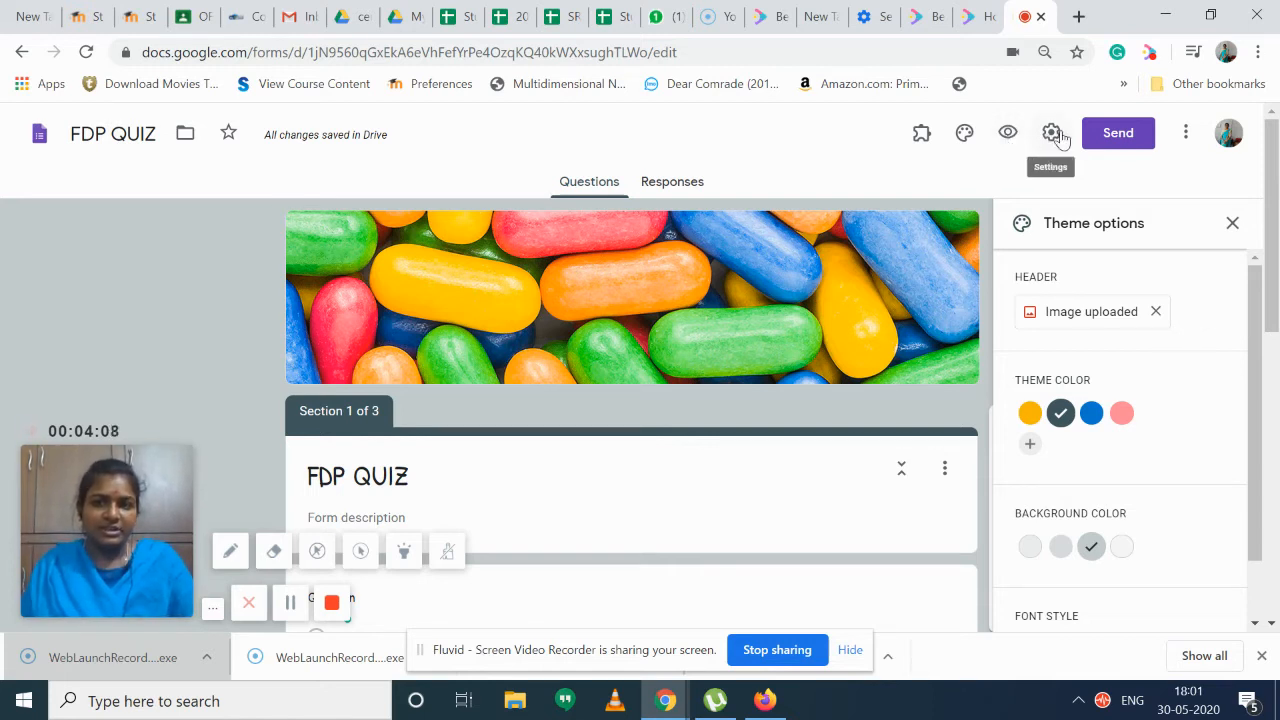
Close the theme options and return to the form description in section 1.
click(1233, 223)
scroll(563, 440, down, 3)
scroll(337, 514, down, 1)
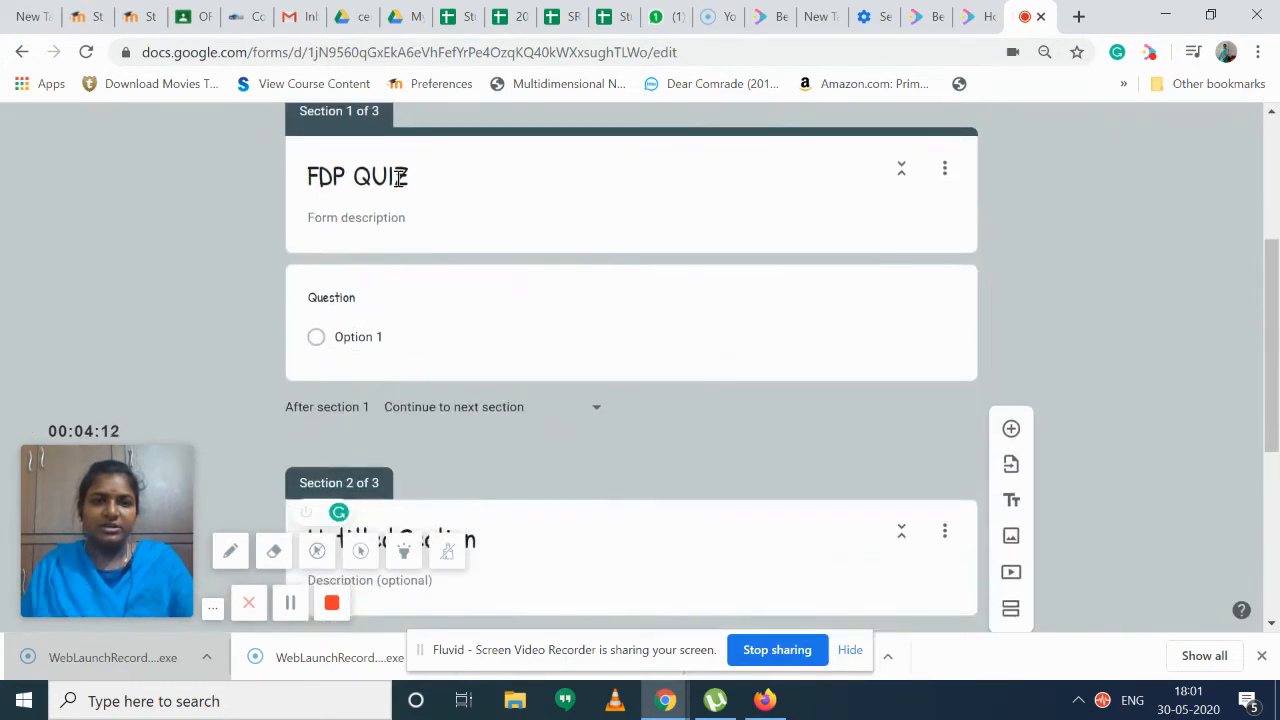
scroll(400, 229, up, 5)
scroll(349, 400, down, 3)
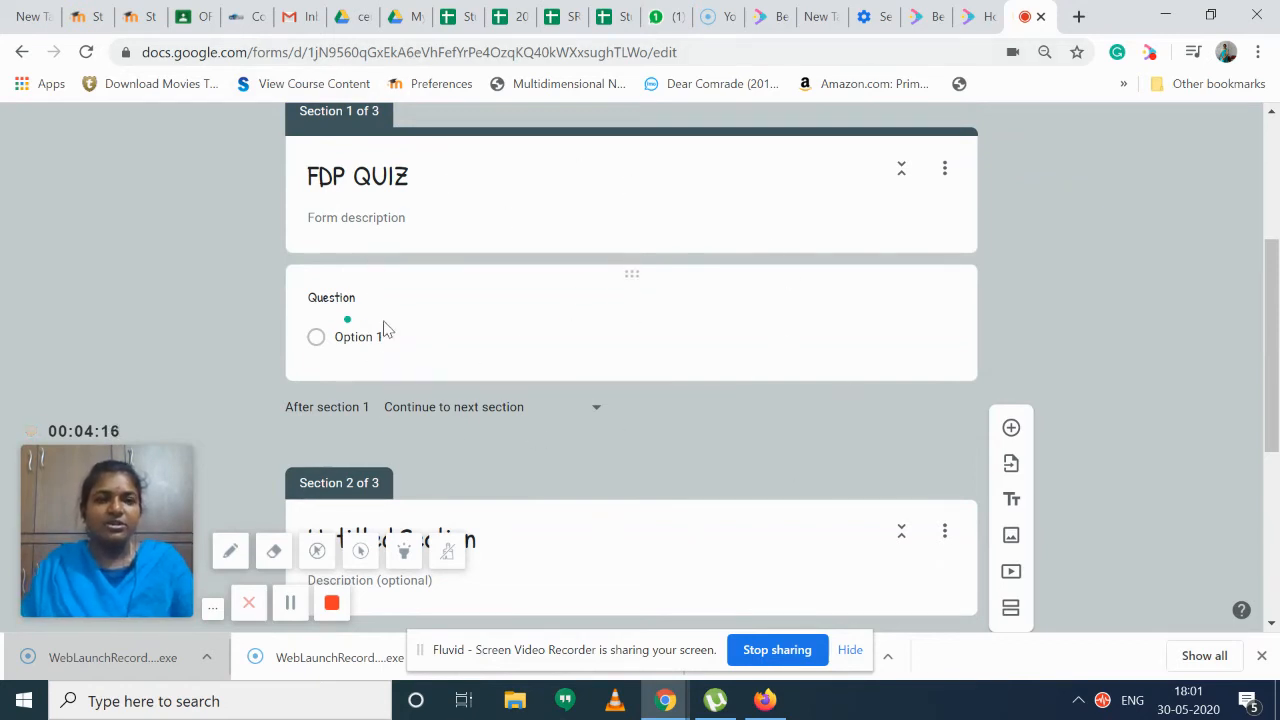
click(365, 217)
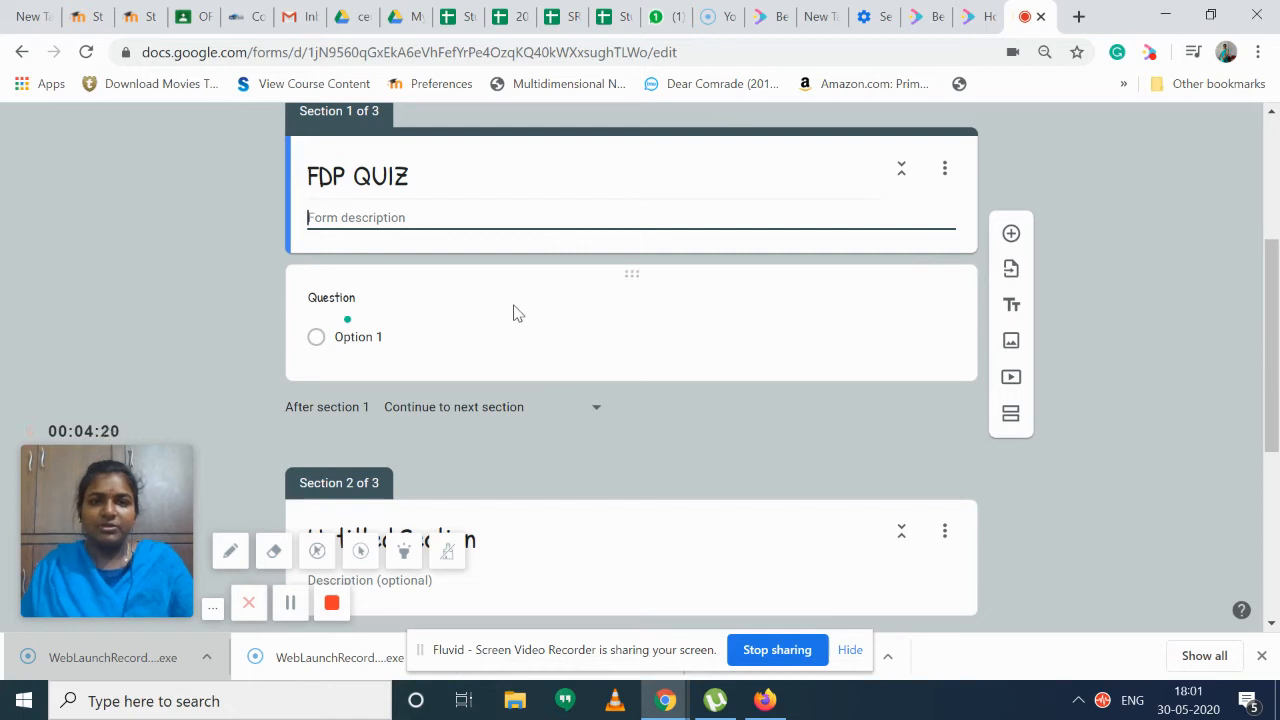
Check the extra options of section 1's blank question and try its Required setting on and off.
click(615, 295)
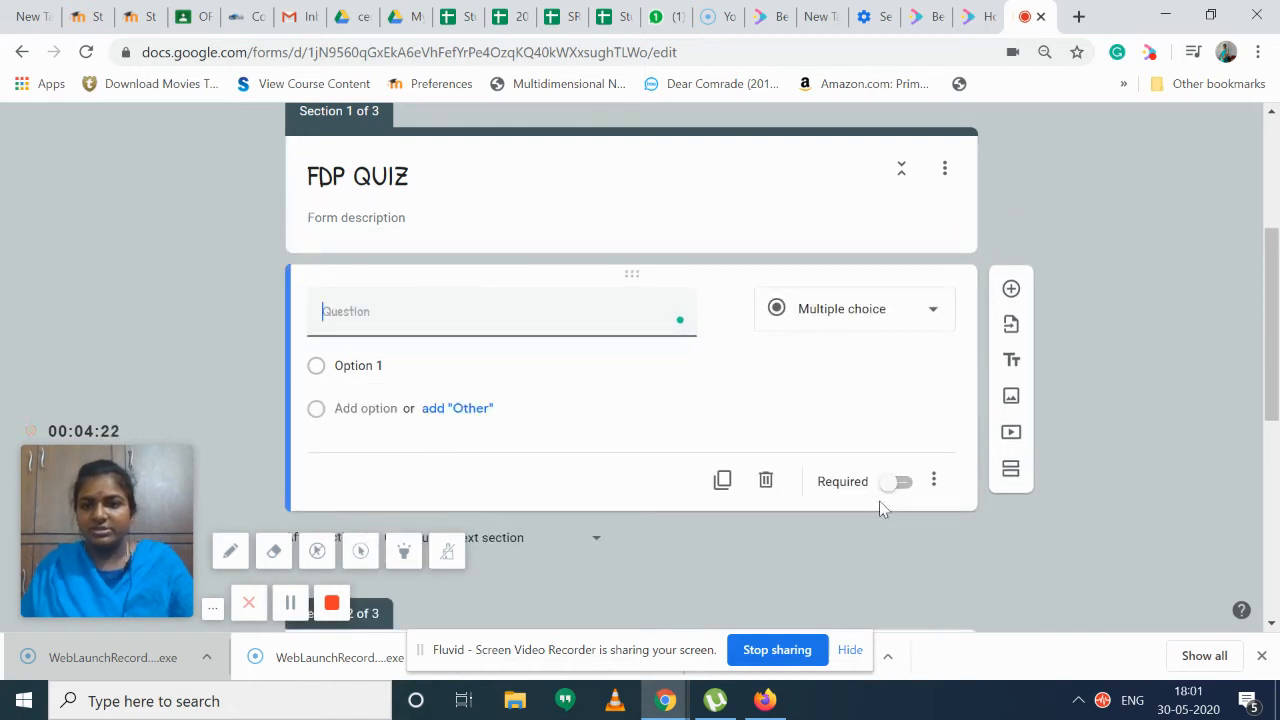
click(934, 483)
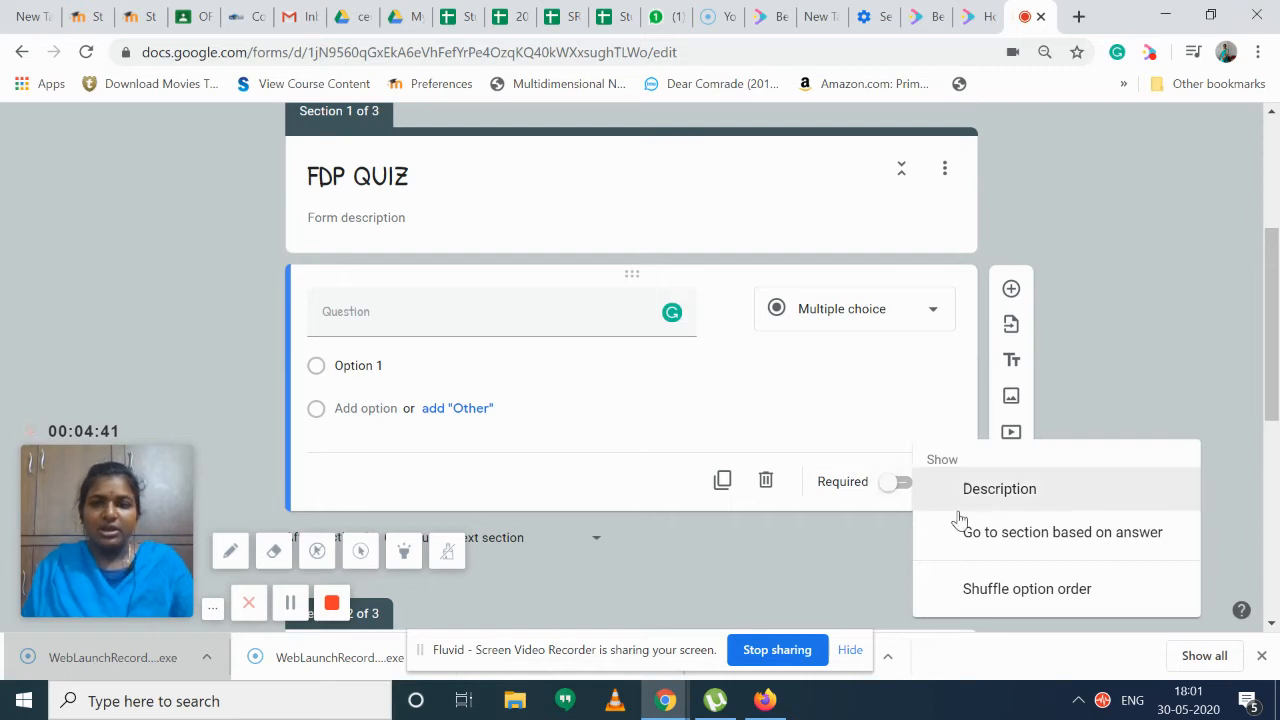
click(906, 494)
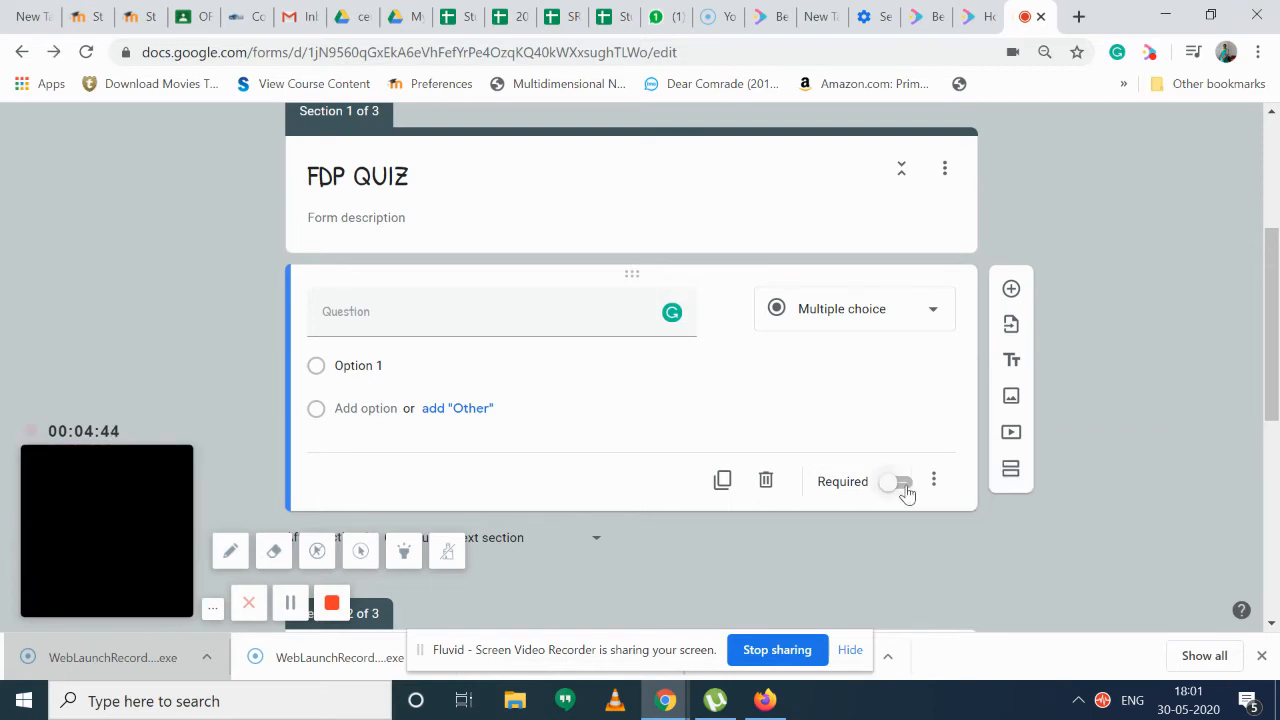
click(904, 490)
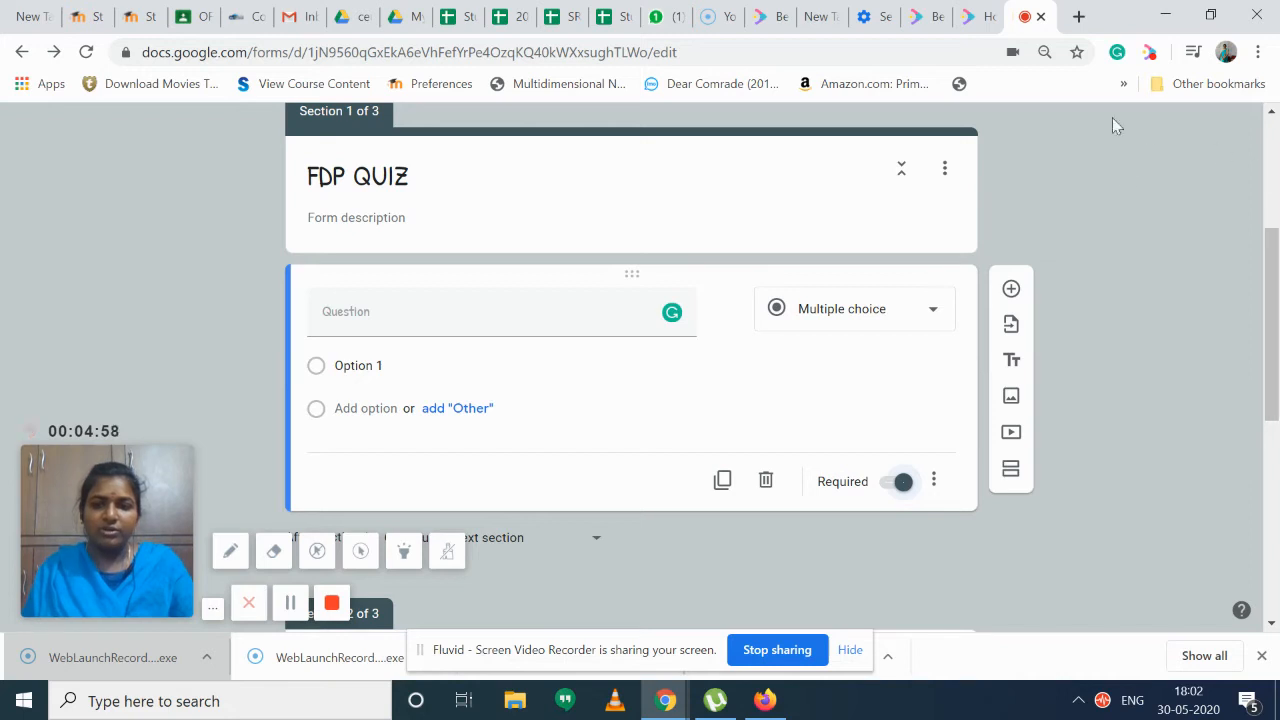
click(902, 484)
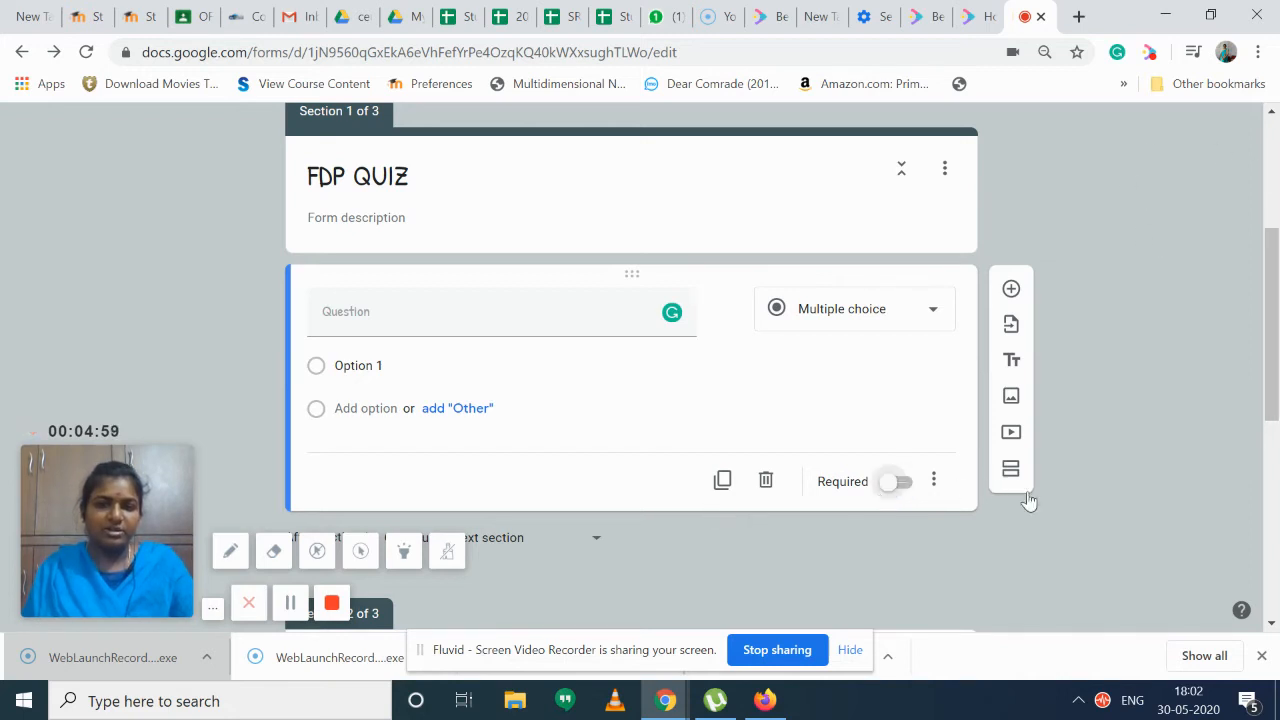
Delete the blank multiple-choice question from section 1.
click(766, 482)
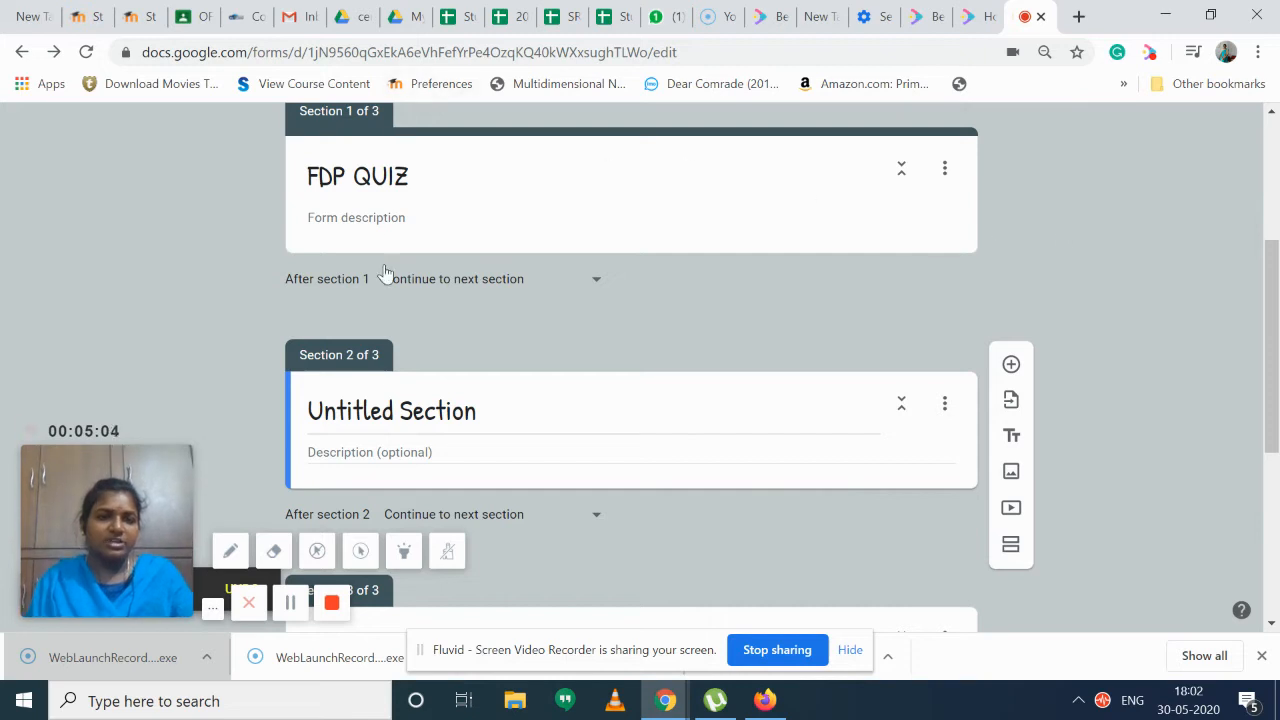
Add a question titled NAME to section 2.
click(458, 410)
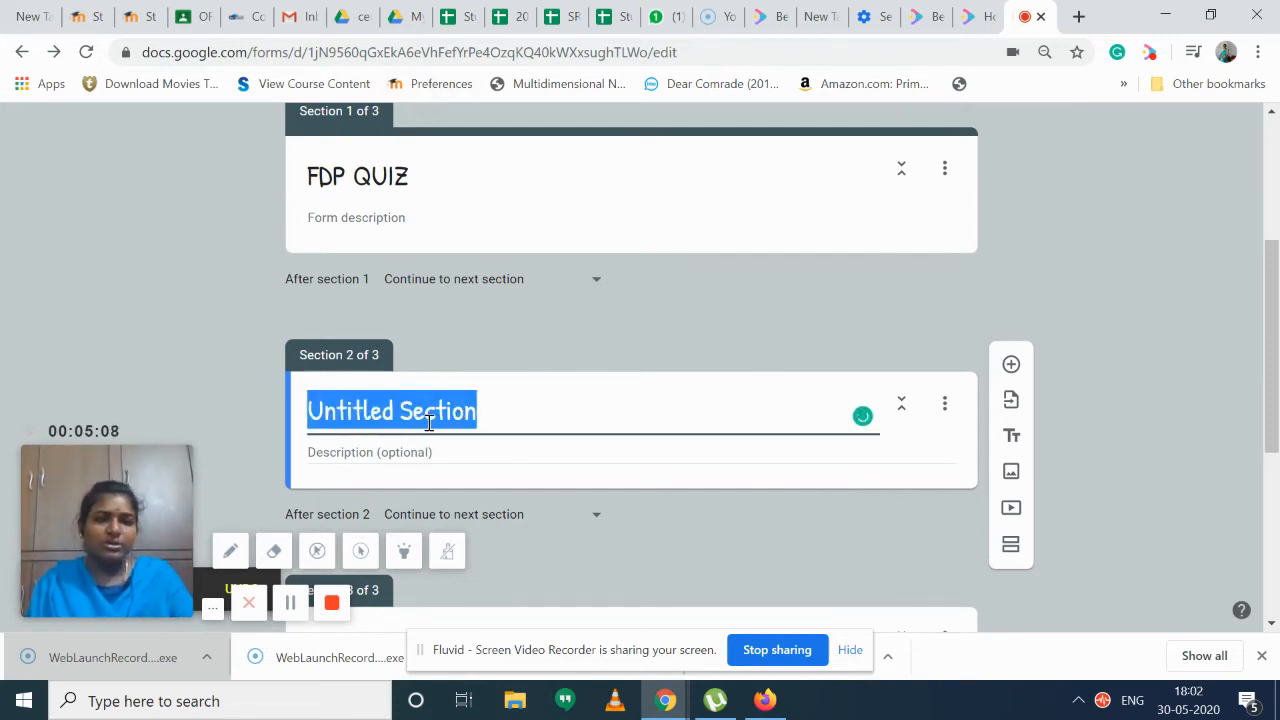
scroll(592, 450, down, 1)
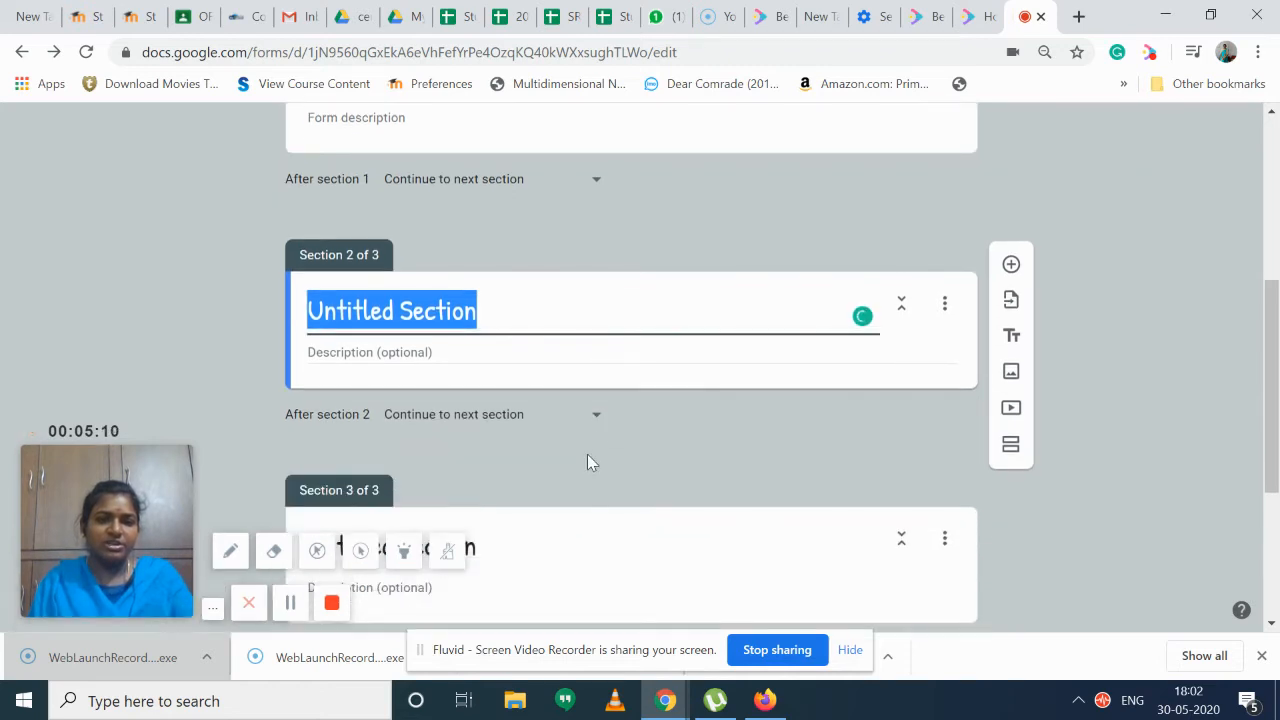
click(1012, 264)
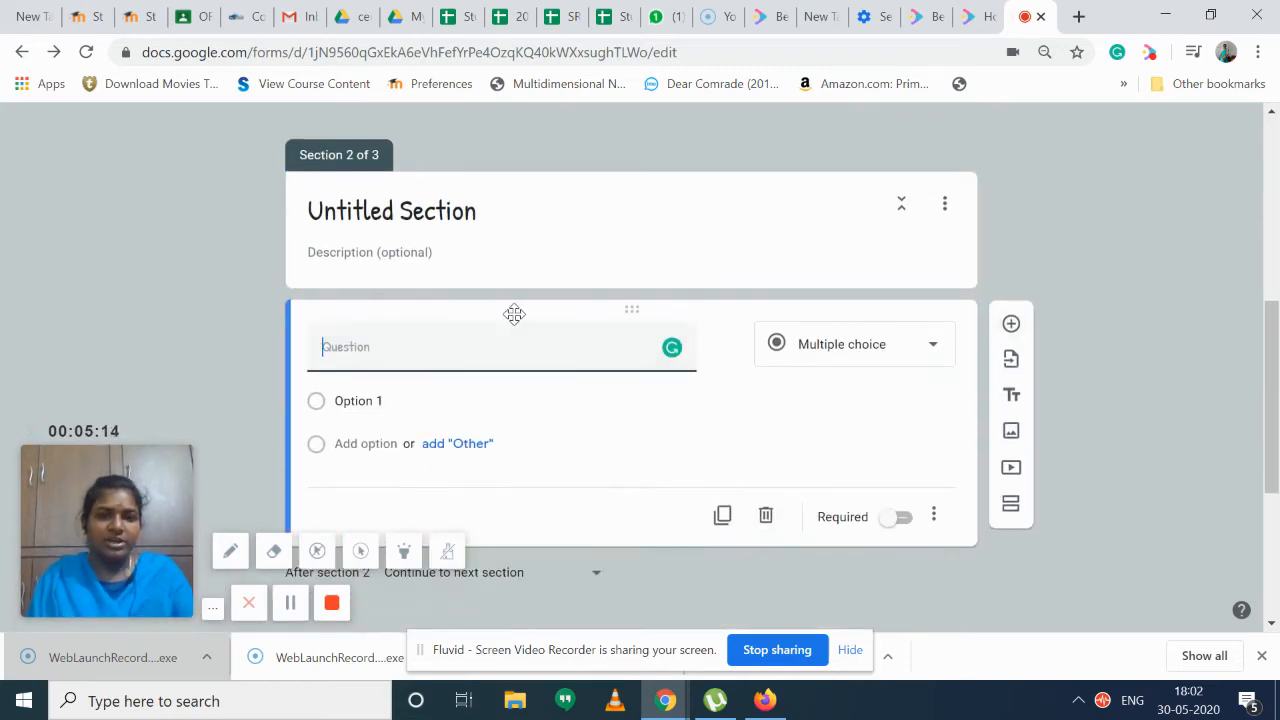
text(NAM)
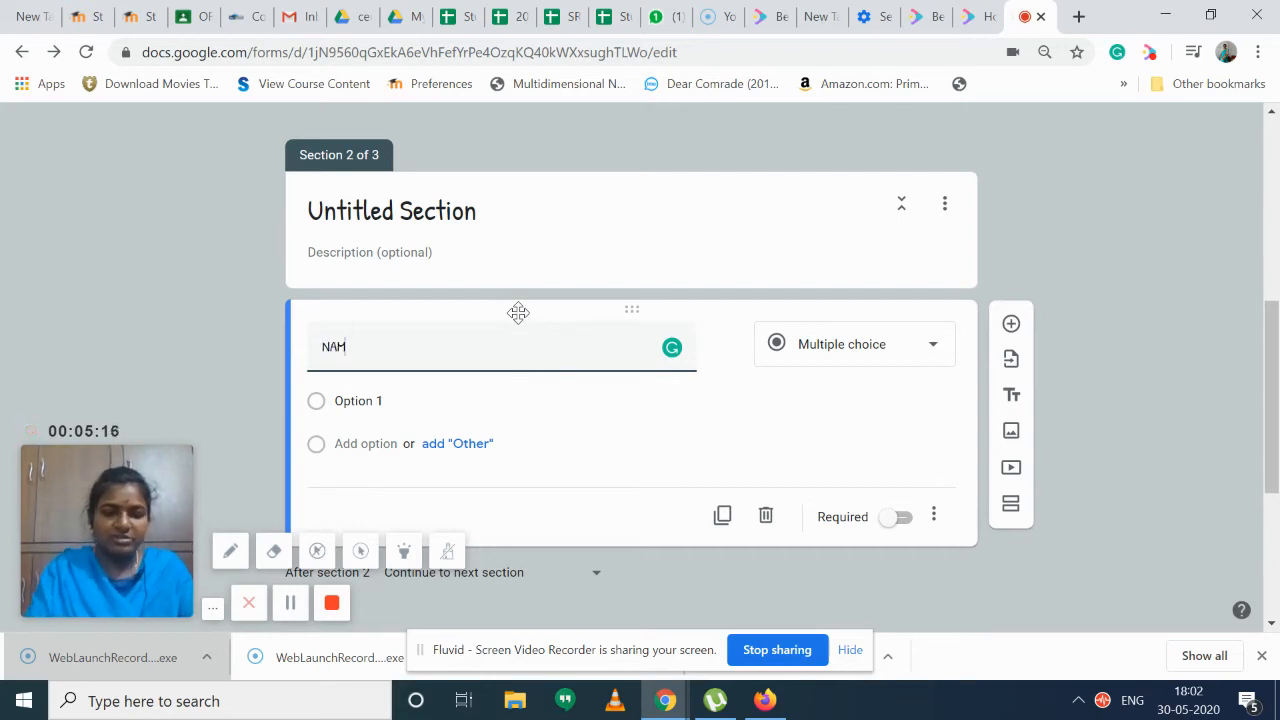
text(E)
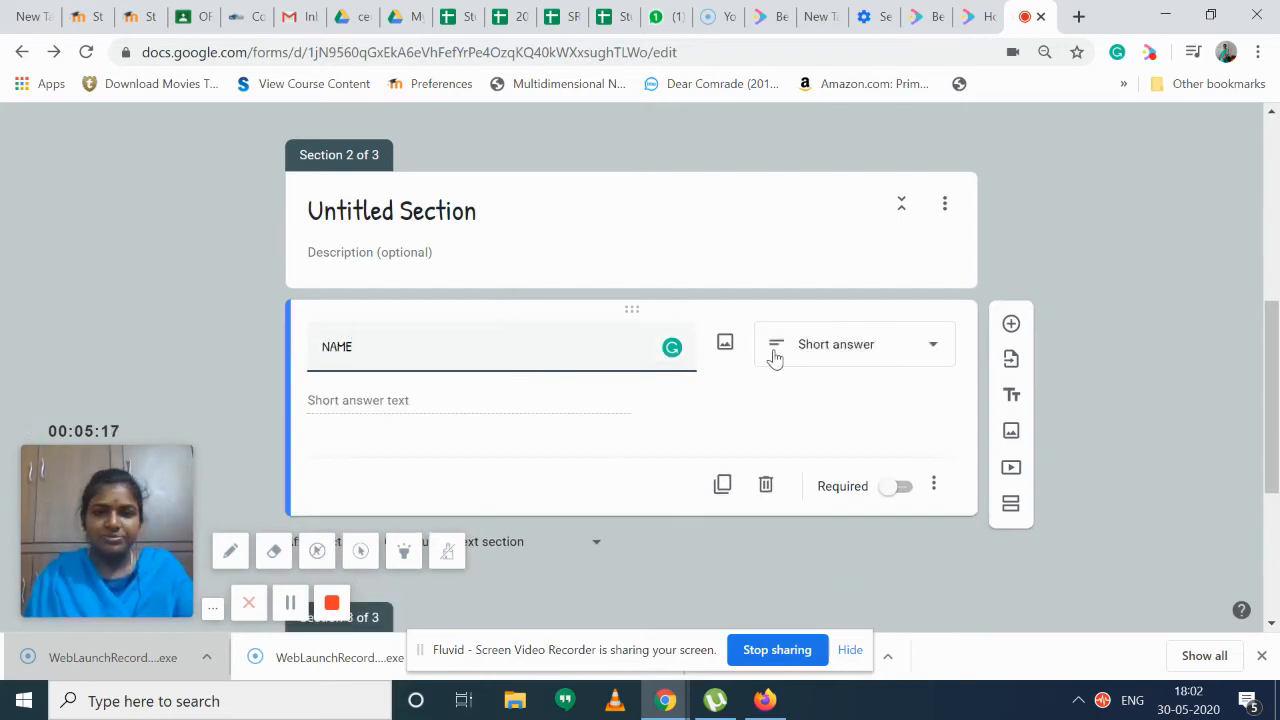
Try the Date answer type on the NAME question and set it back to Short answer.
click(843, 350)
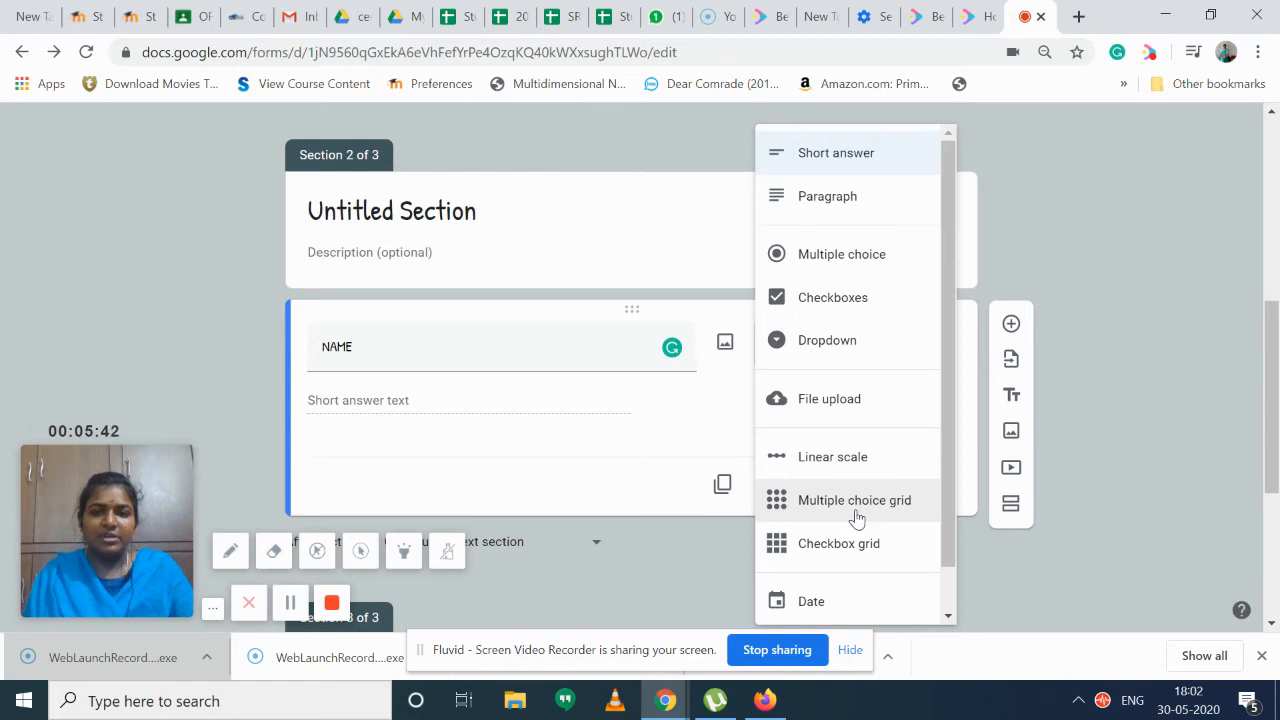
scroll(951, 559, down, 1)
click(809, 560)
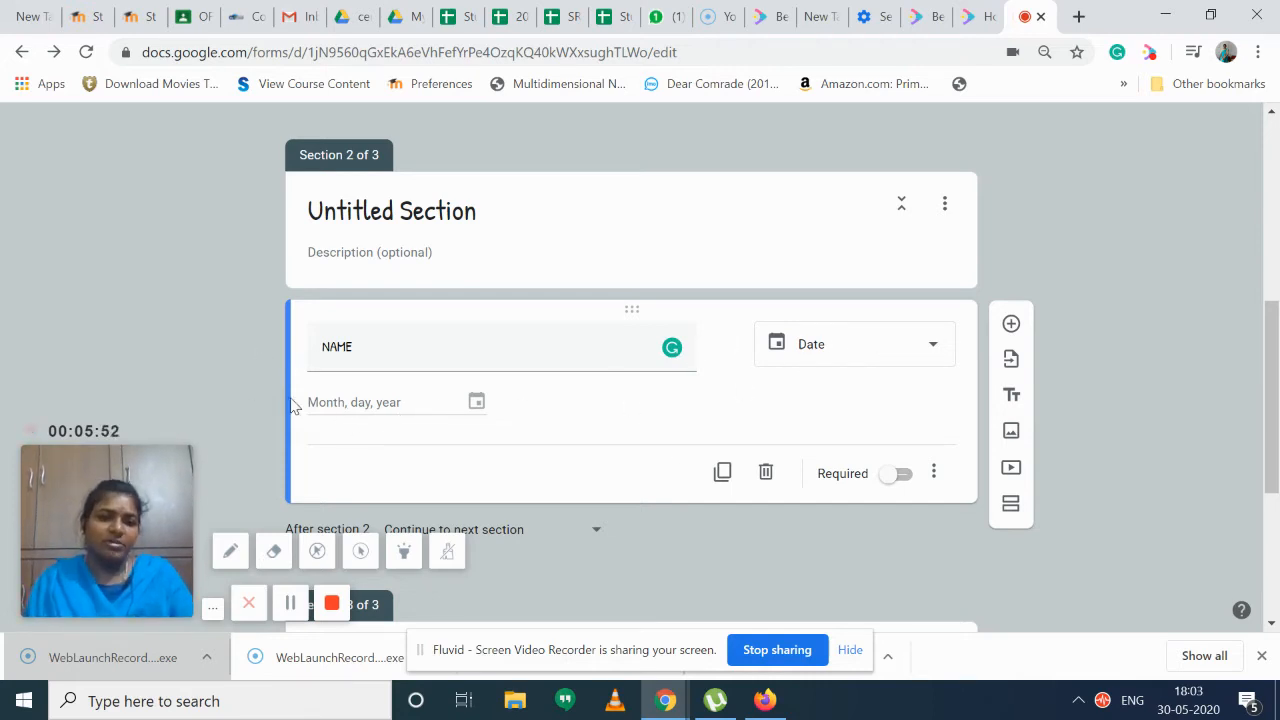
click(875, 345)
scroll(829, 314, up, 3)
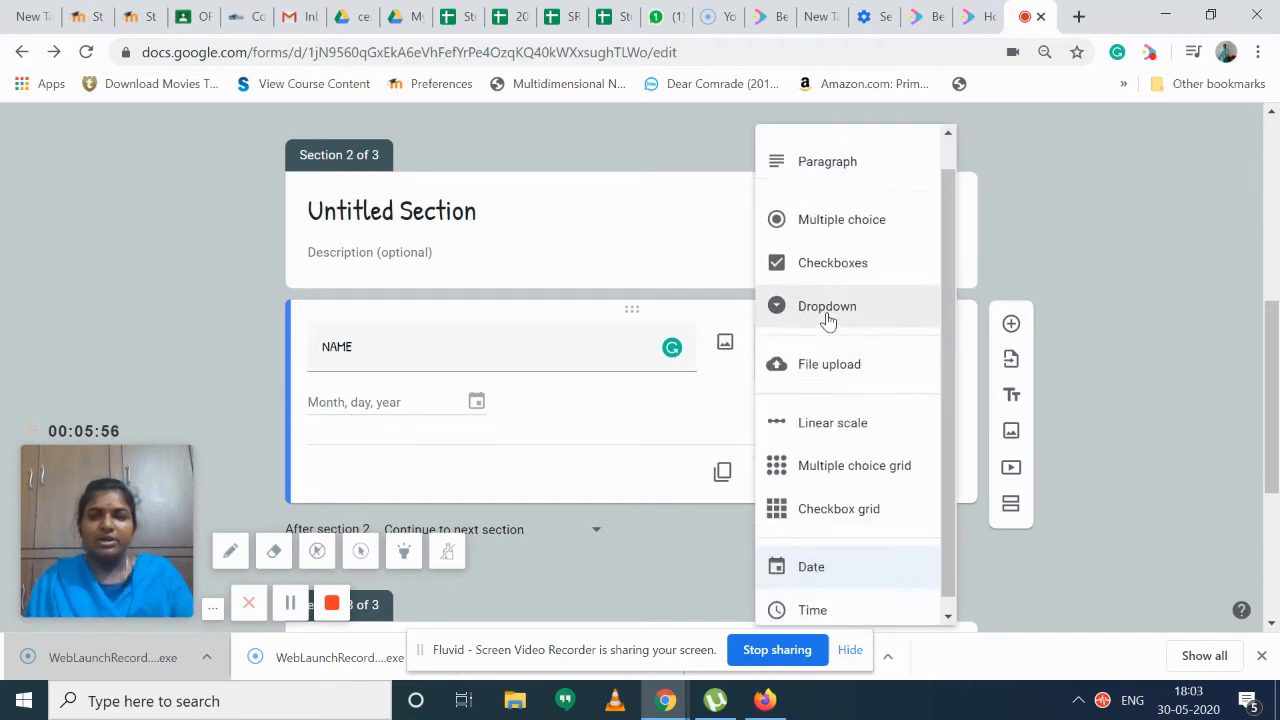
click(870, 160)
Make the NAME question required.
scroll(418, 471, down, 2)
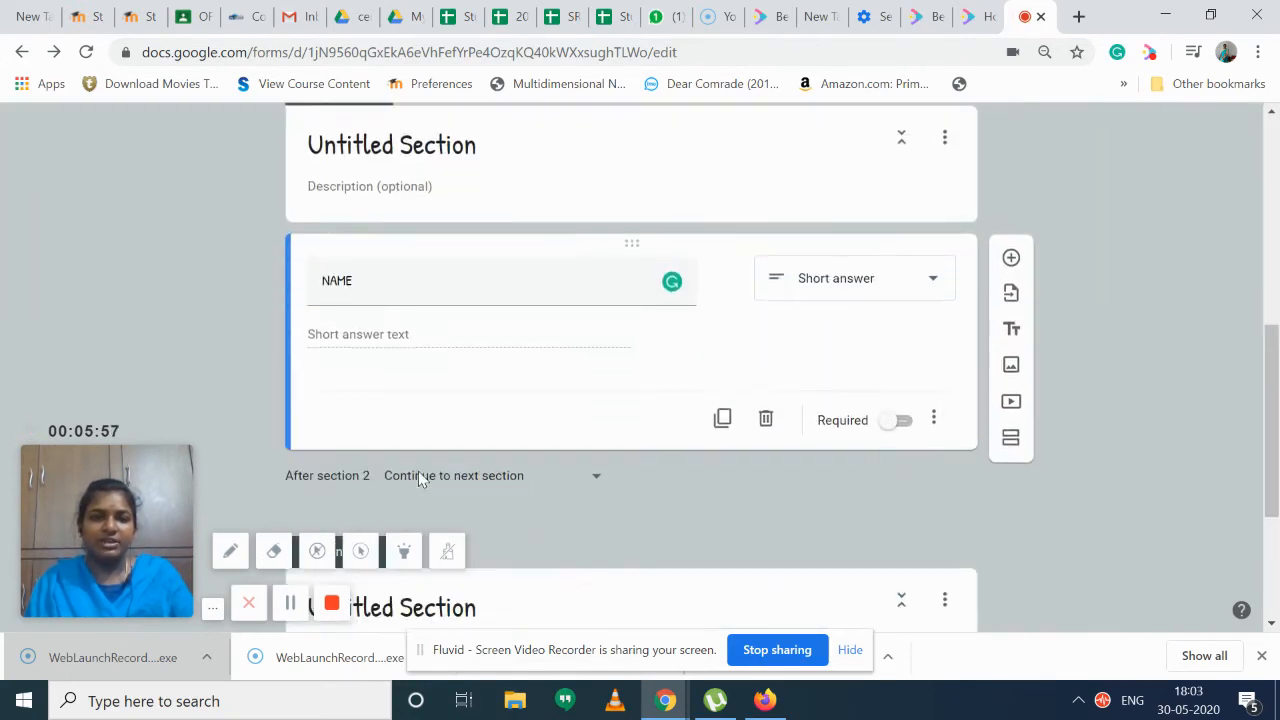
click(900, 312)
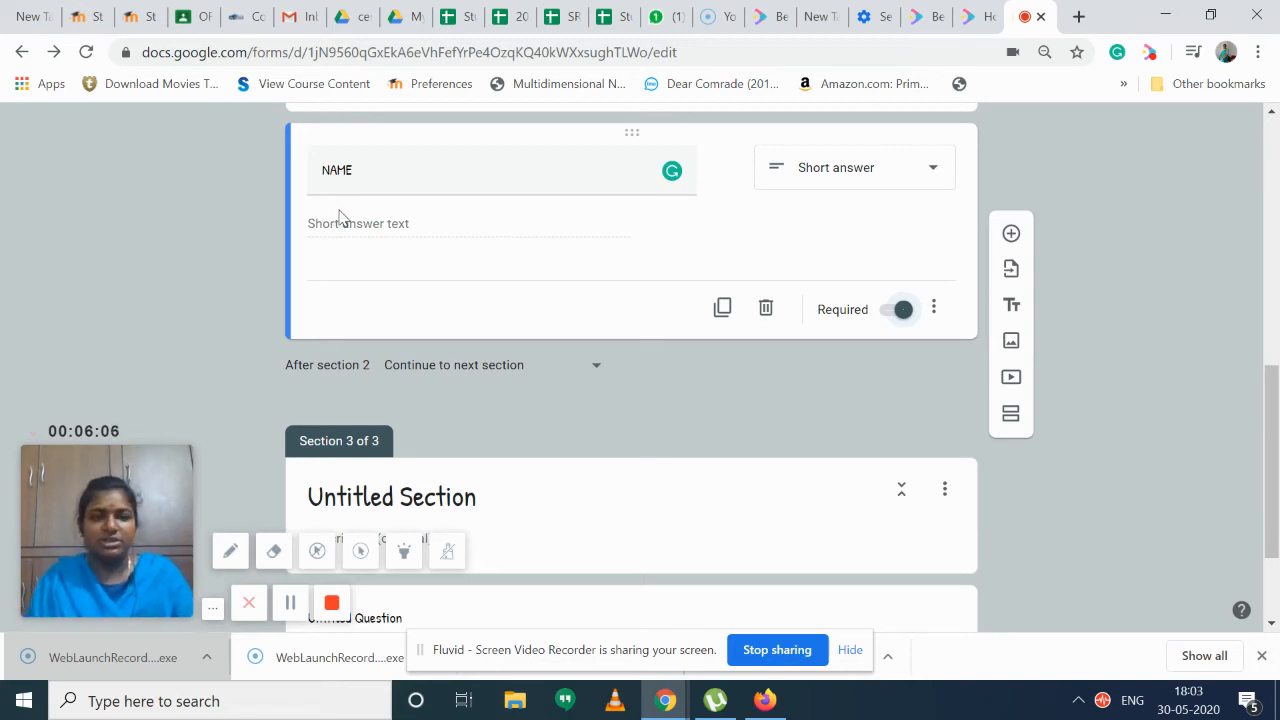
Rename section 3 as QUIZ.
scroll(378, 226, down, 1)
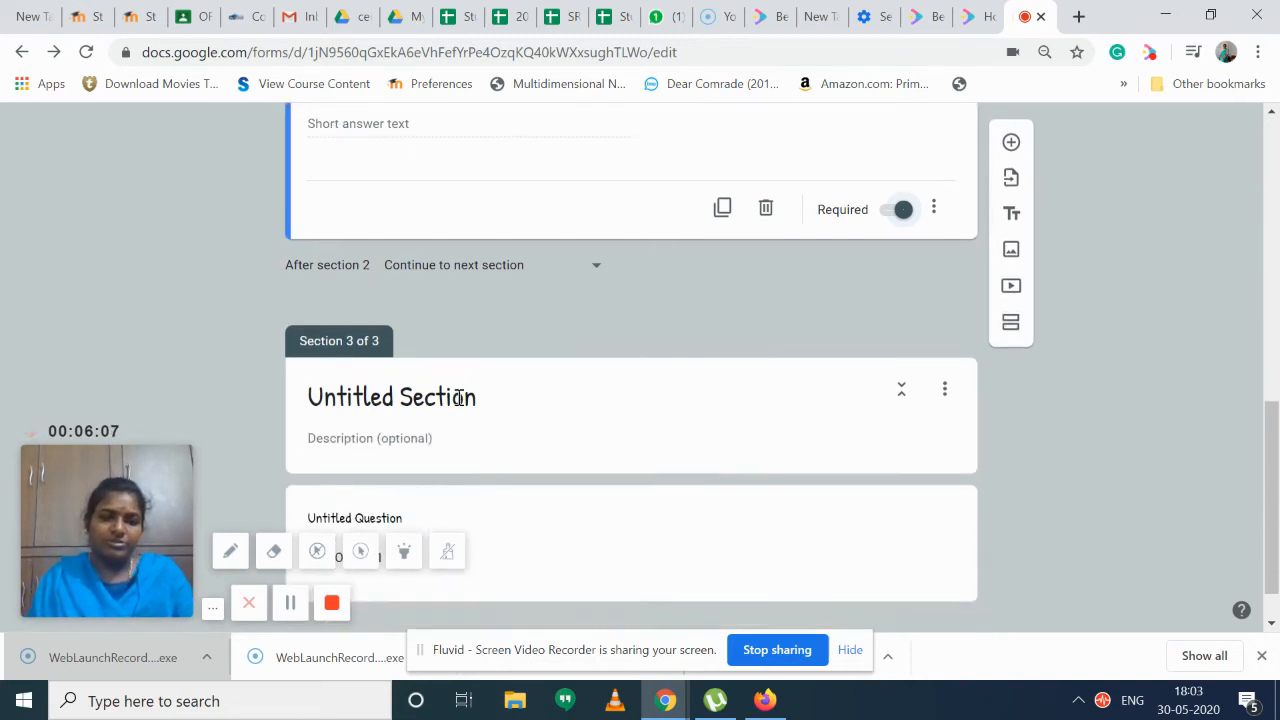
scroll(383, 369, down, 1)
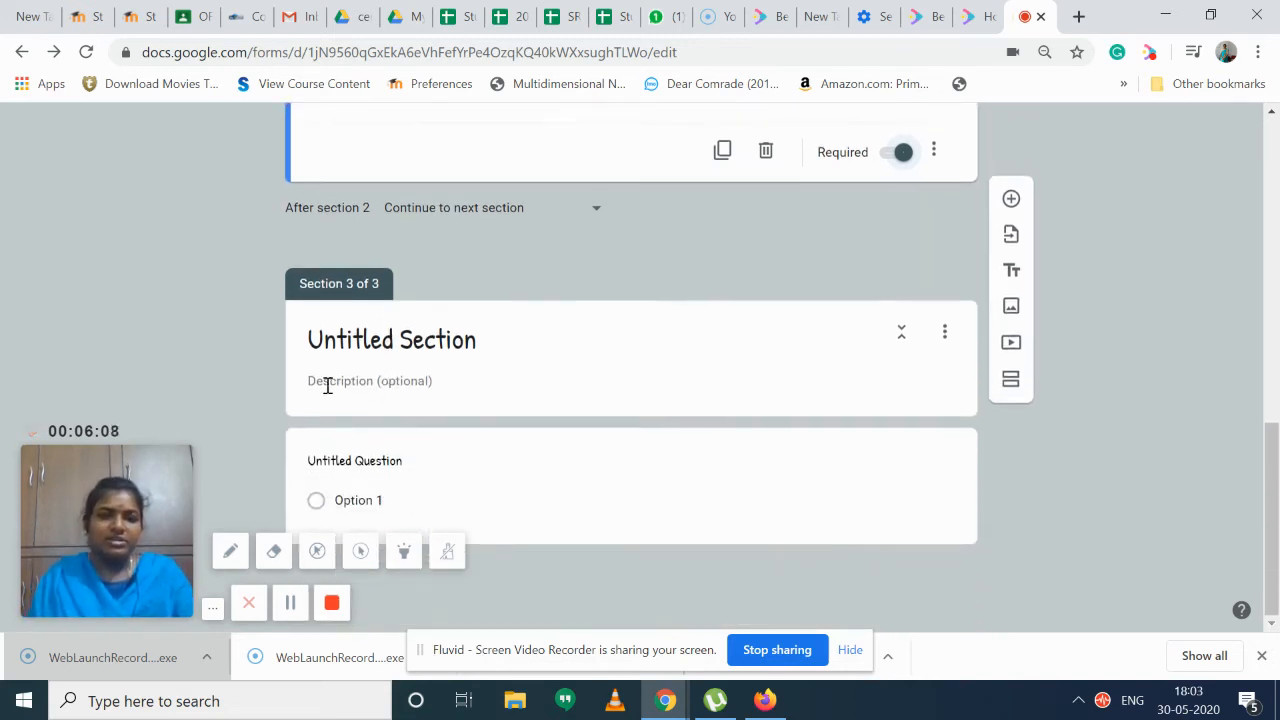
click(441, 340)
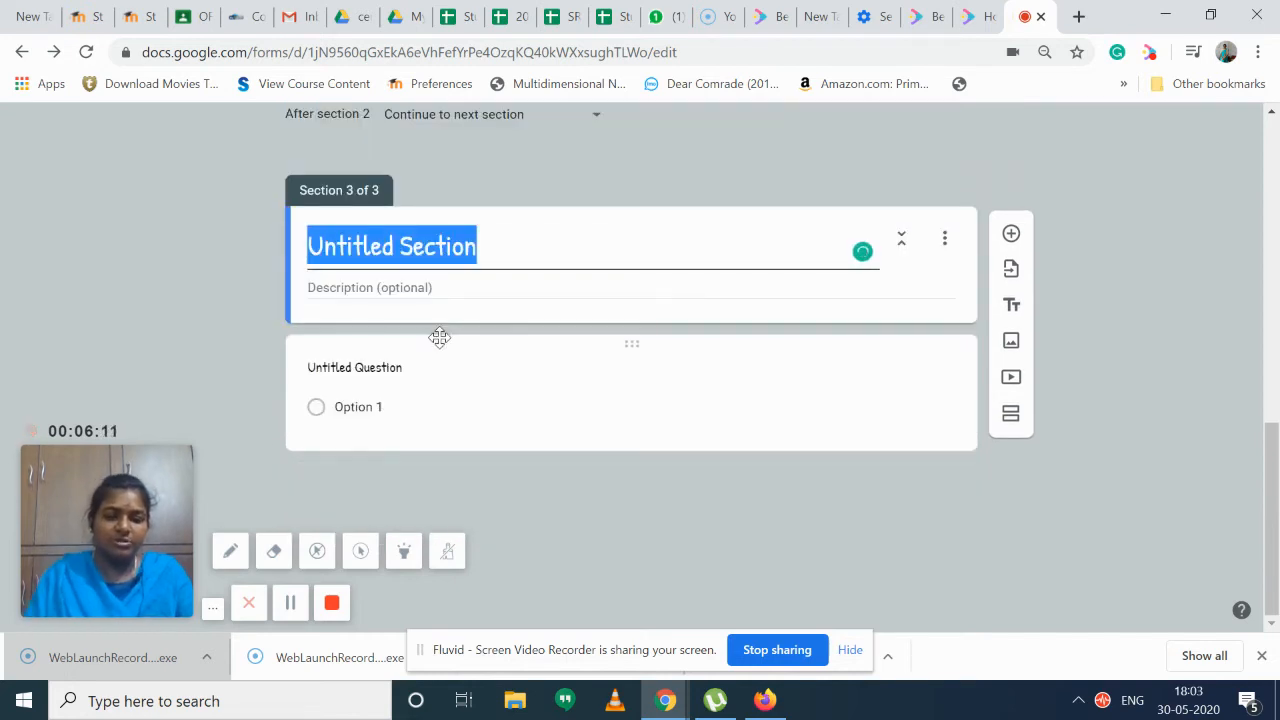
text(QUIZ)
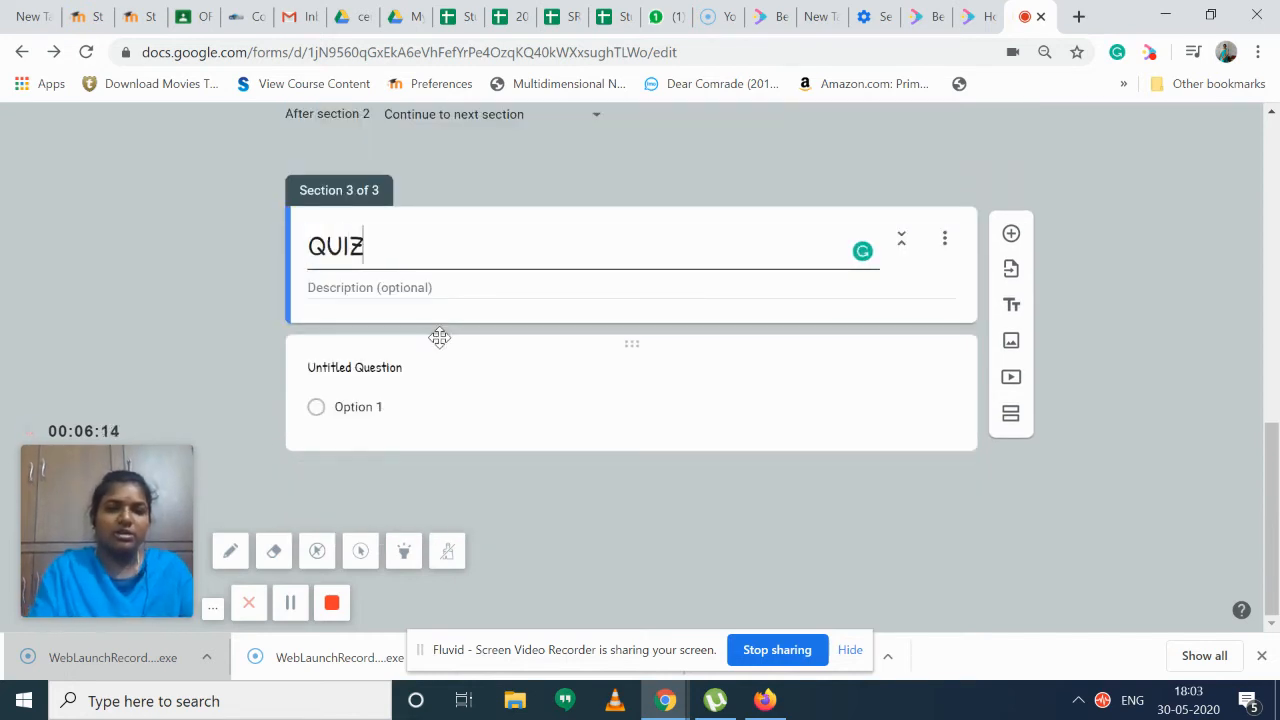
click(683, 571)
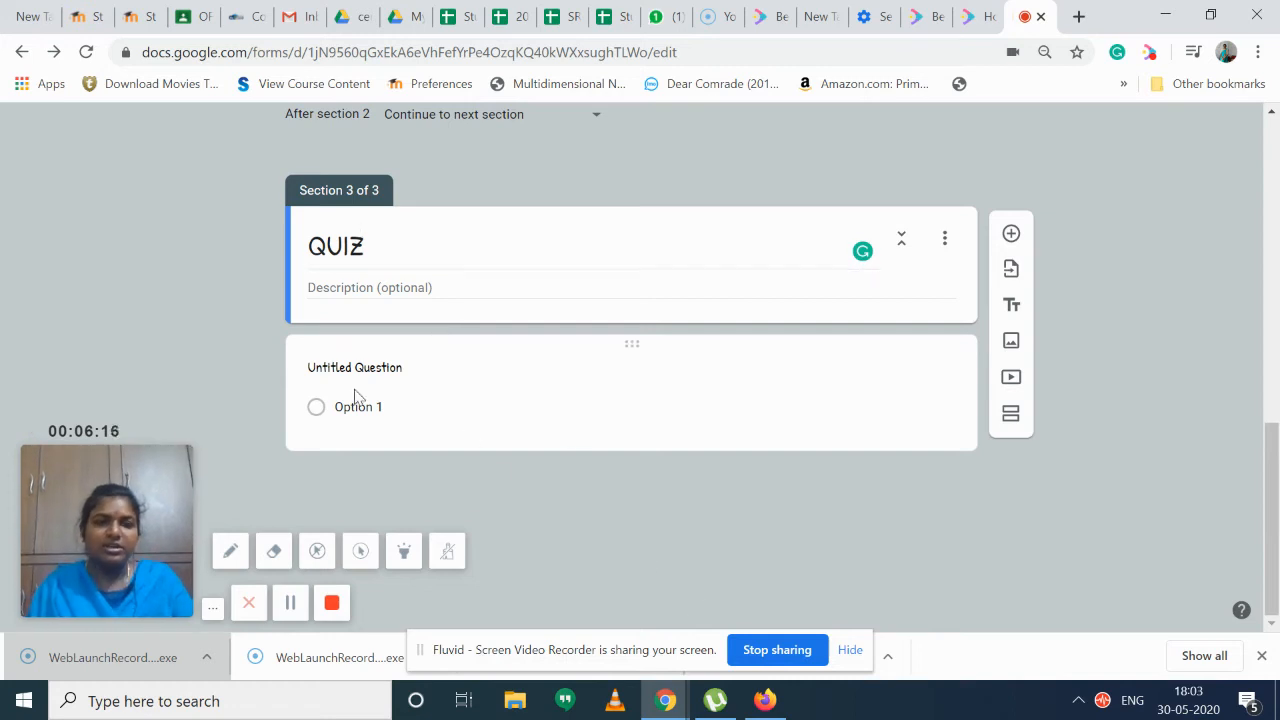
Add three blank multiple-choice questions to the QUIZ section.
click(1011, 233)
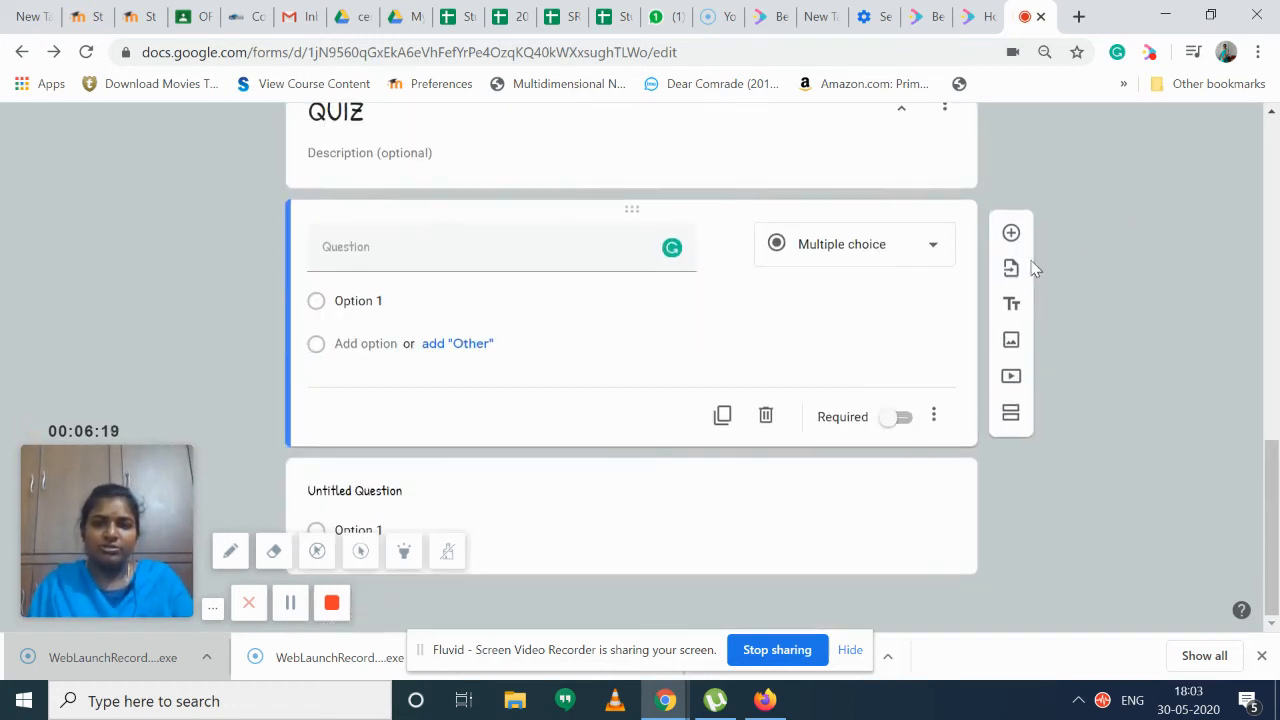
click(1012, 234)
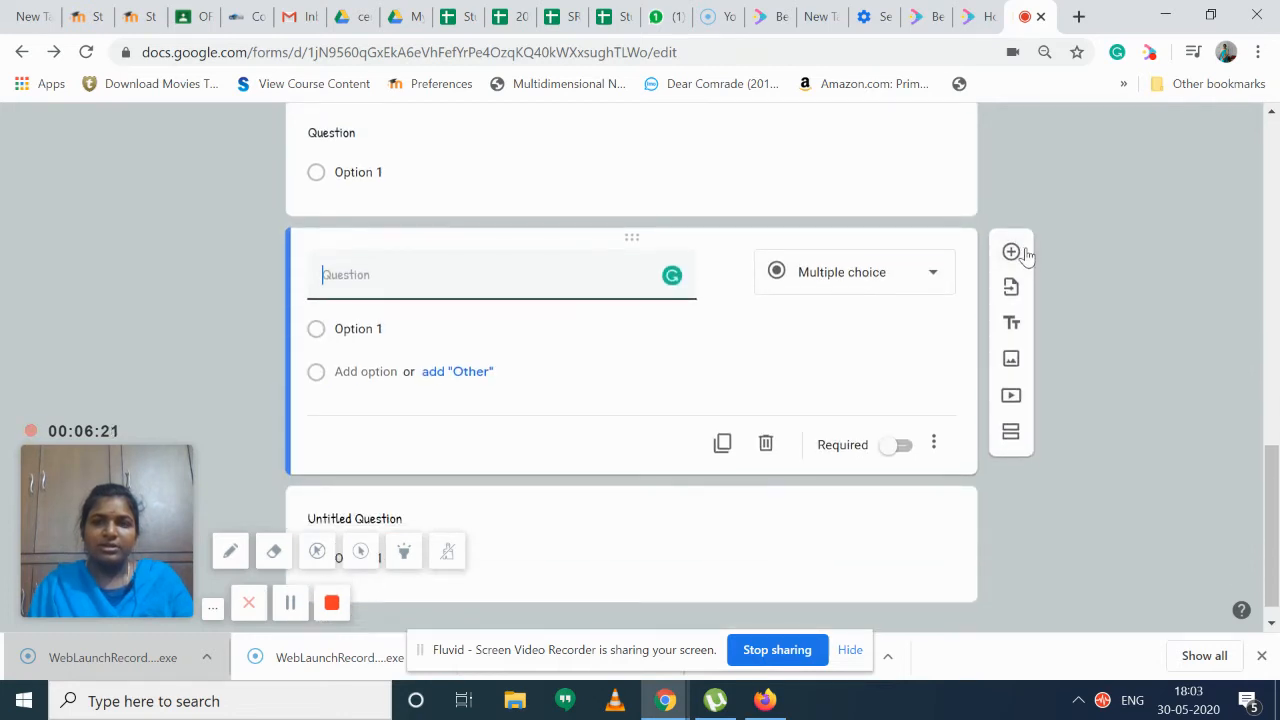
click(1015, 248)
Title the first blank question in the QUIZ section COVID 19 FULLFORM.
scroll(720, 311, up, 2)
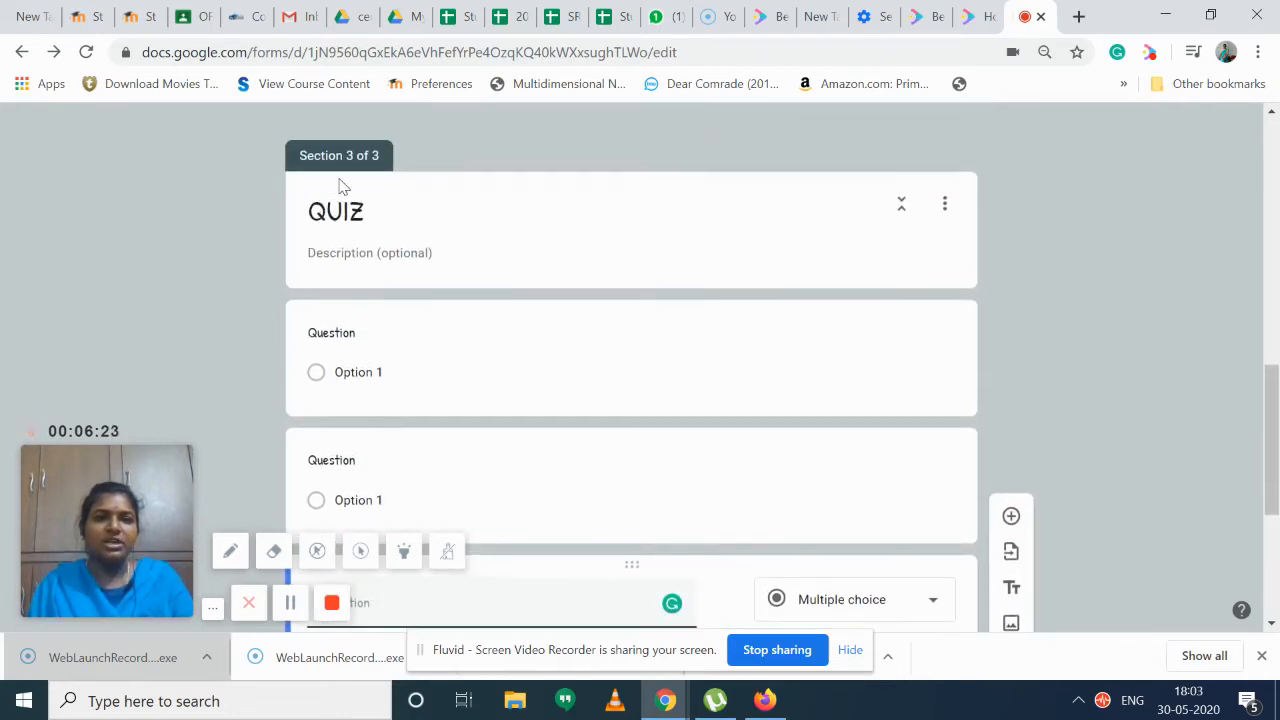
click(612, 308)
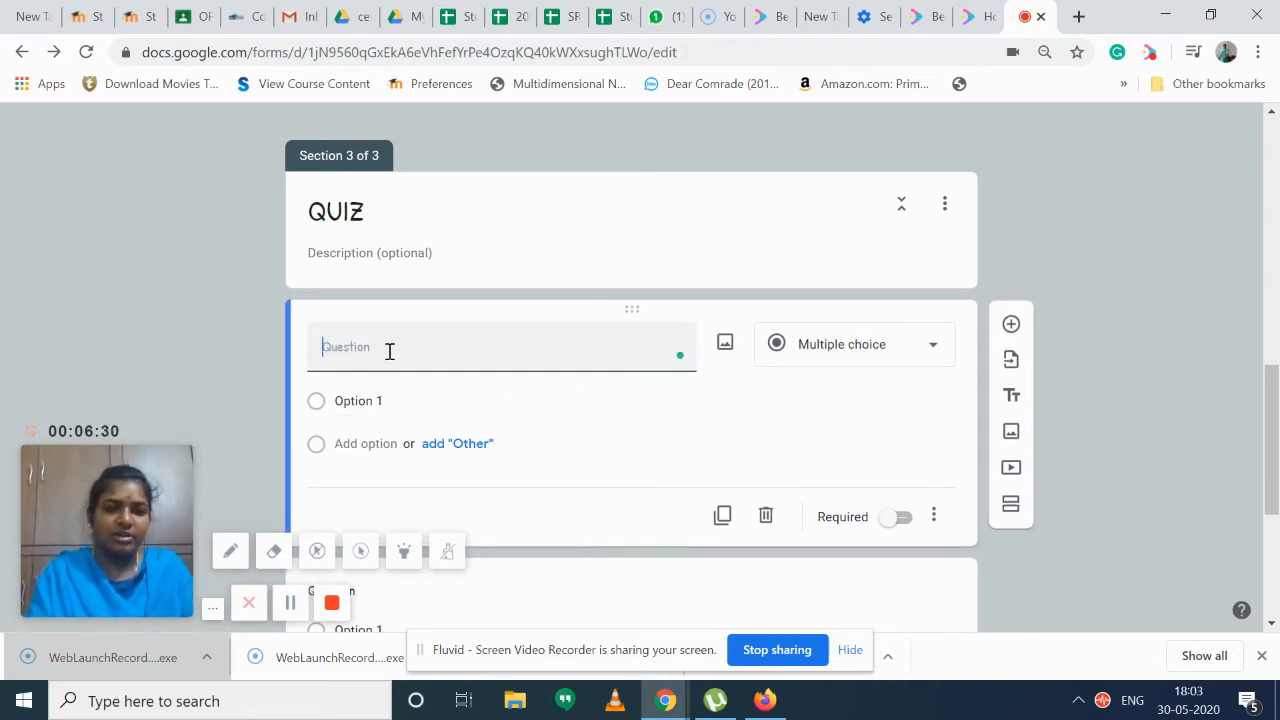
text(c)
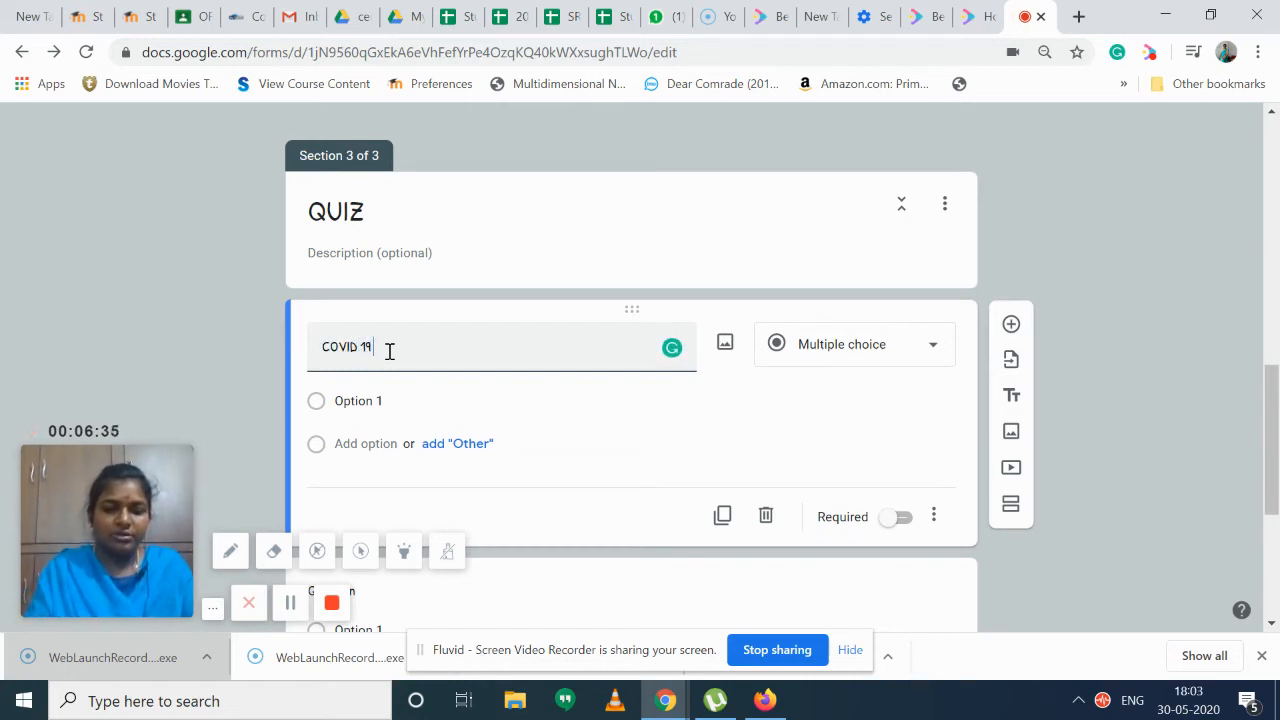
text(OVID 19 FULLFORM)
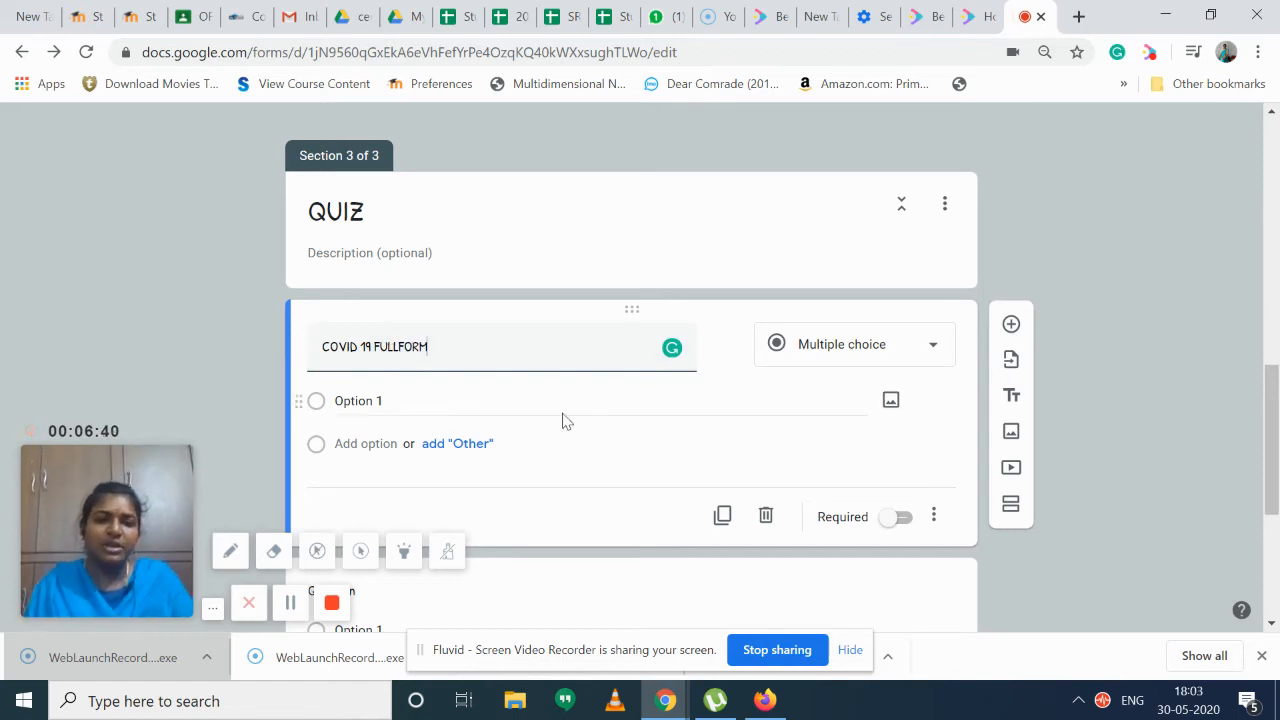
Look over the available question types and the image insertion sources for the COVID 19 FULLFORM question.
click(858, 340)
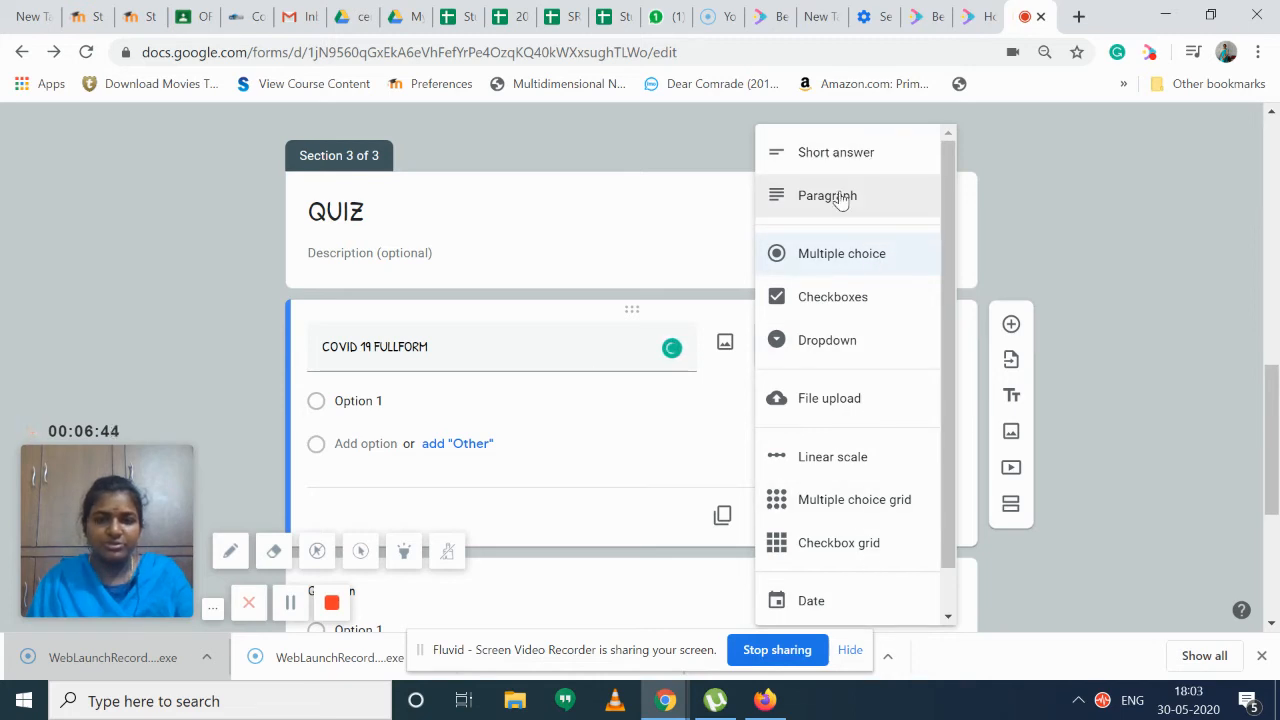
click(689, 405)
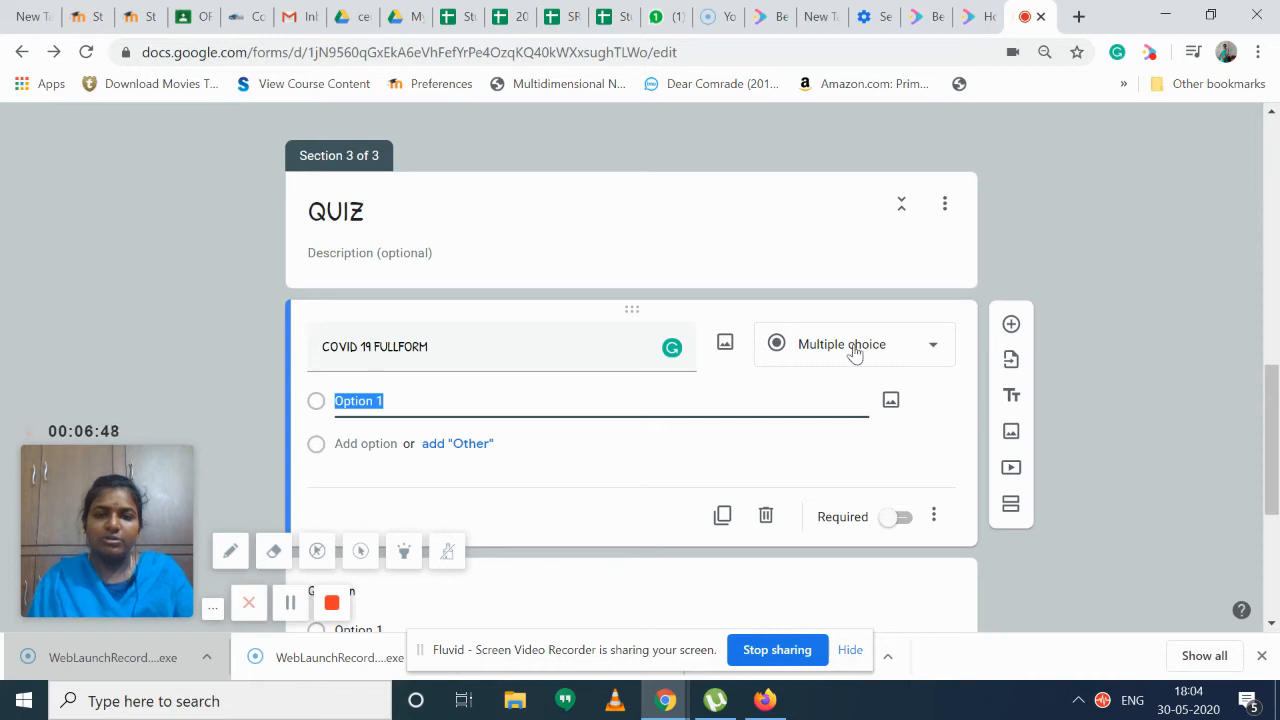
click(726, 346)
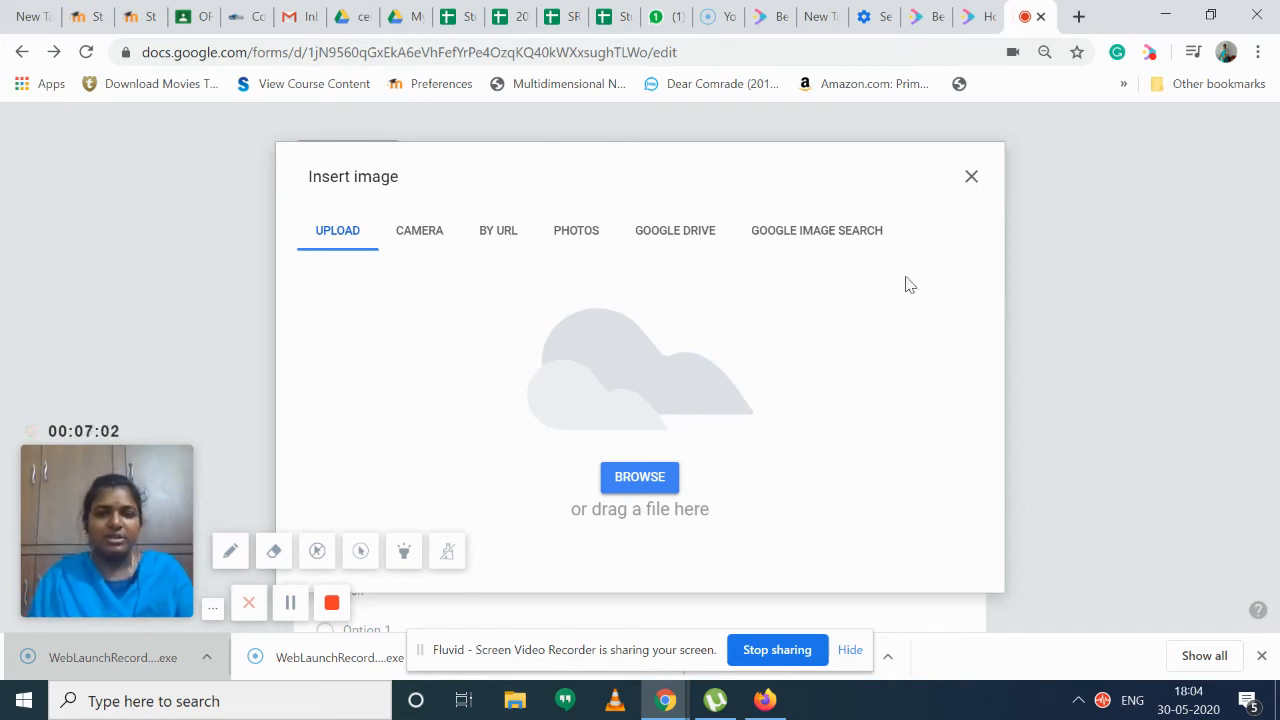
click(973, 179)
Add a second choice, Option 2, and an Other choice to the COVID 19 FULLFORM question.
scroll(555, 385, down, 1)
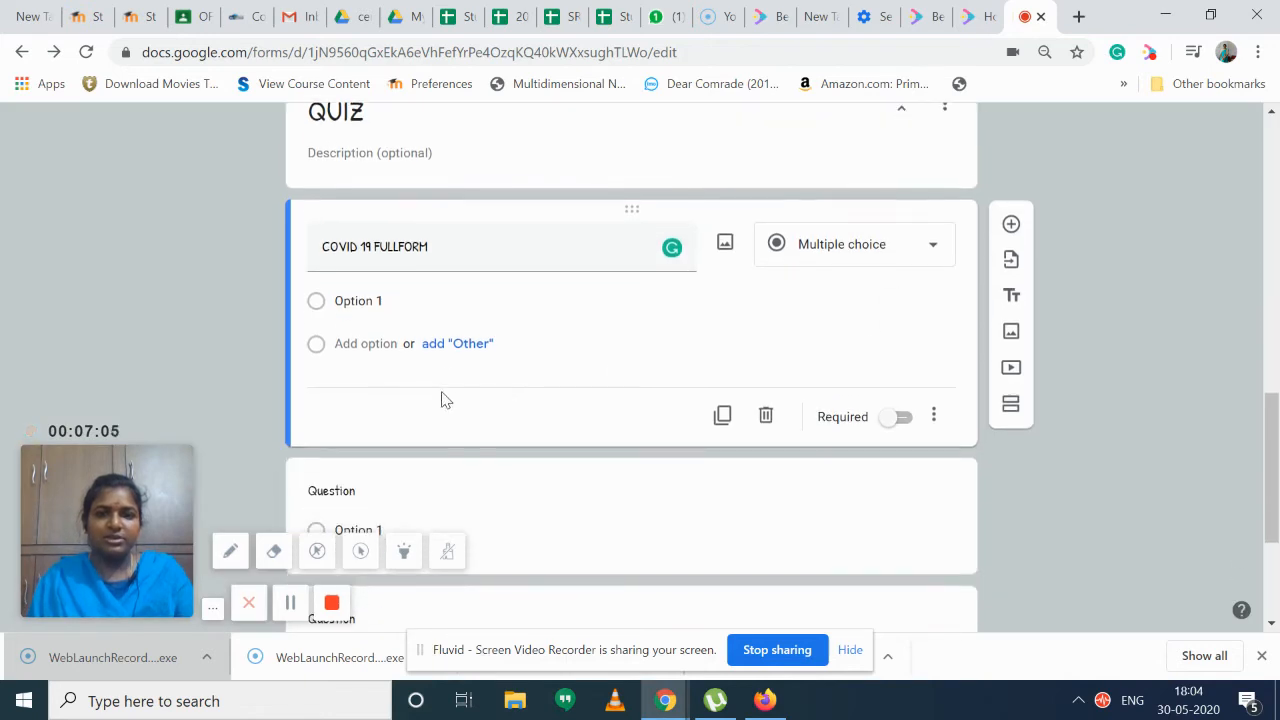
click(387, 303)
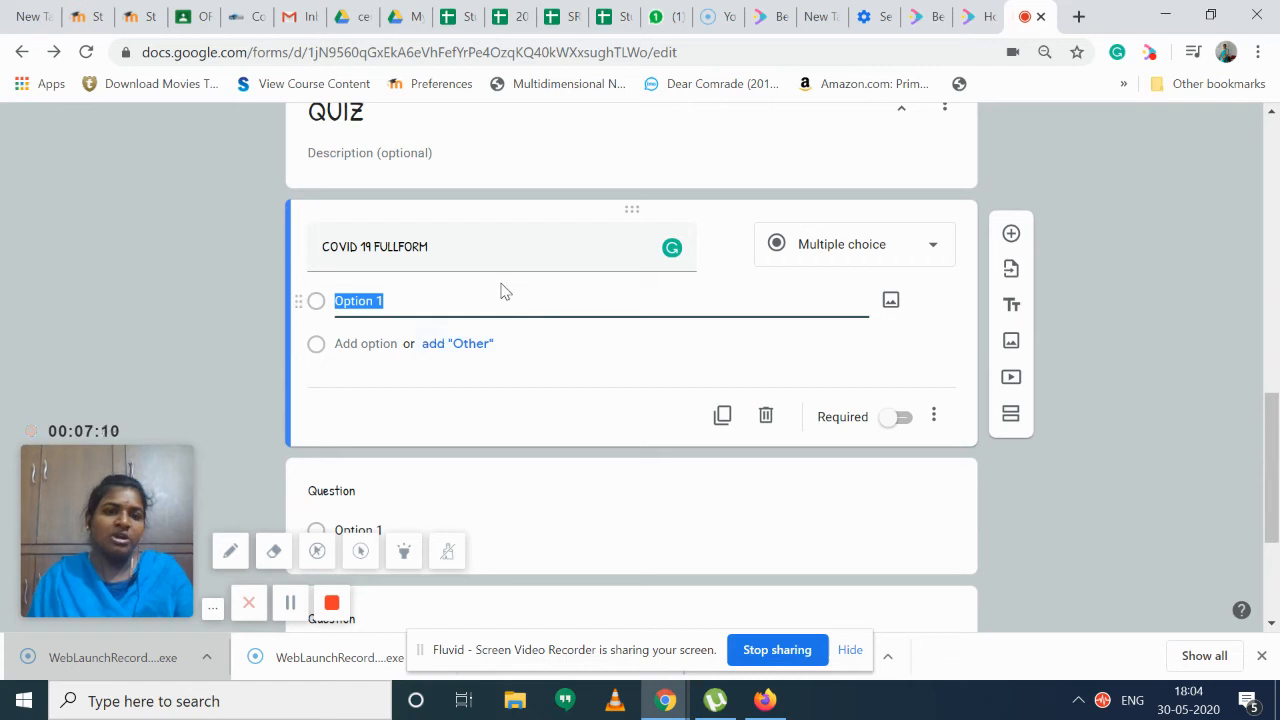
click(473, 306)
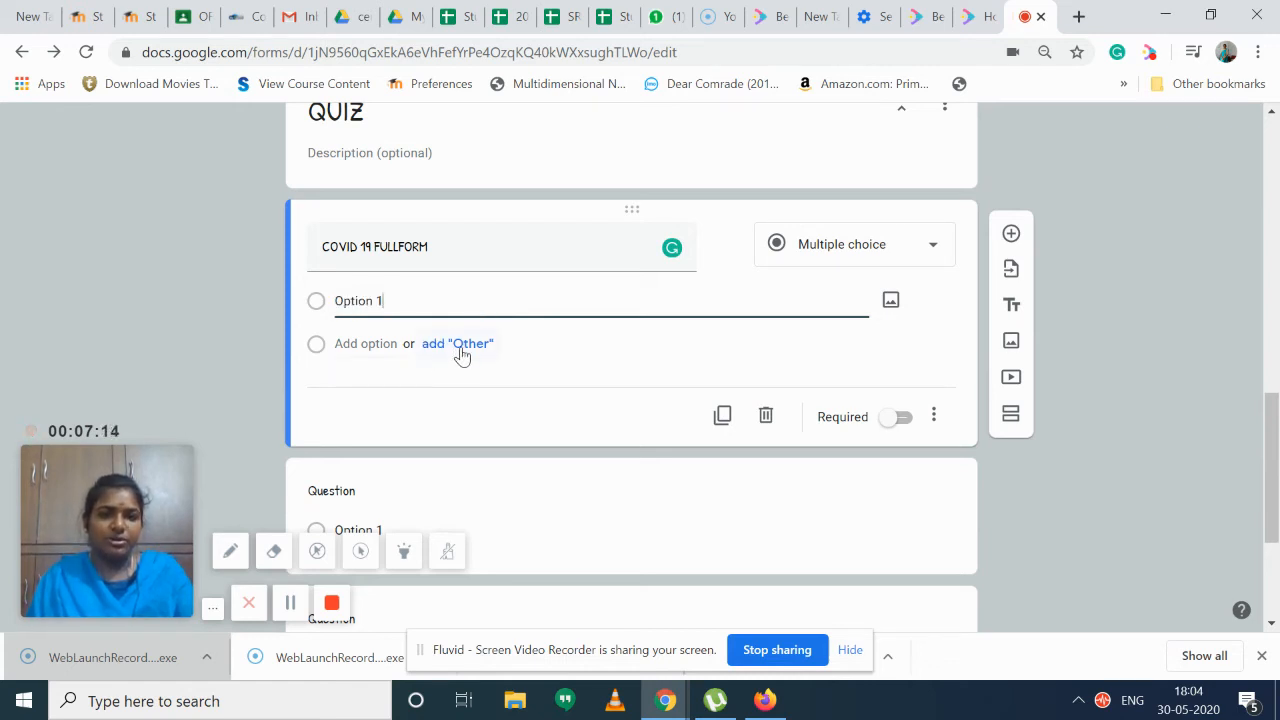
click(364, 343)
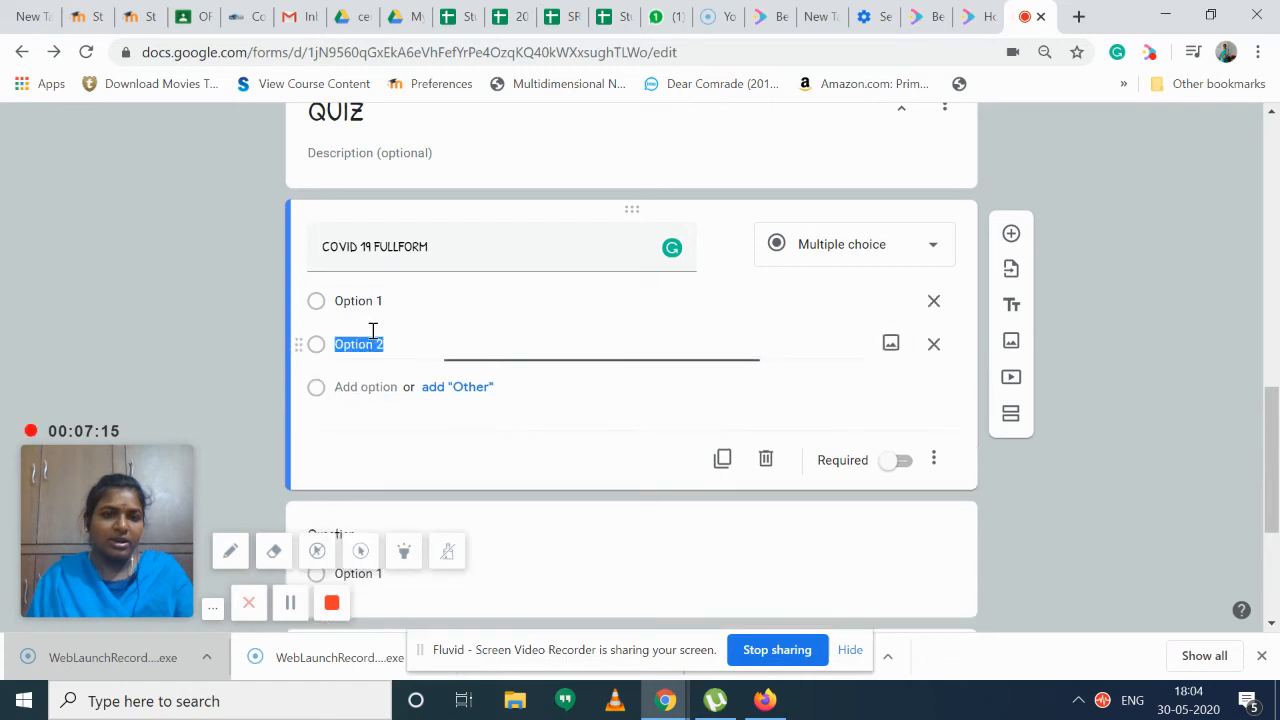
click(453, 391)
scroll(417, 446, down, 1)
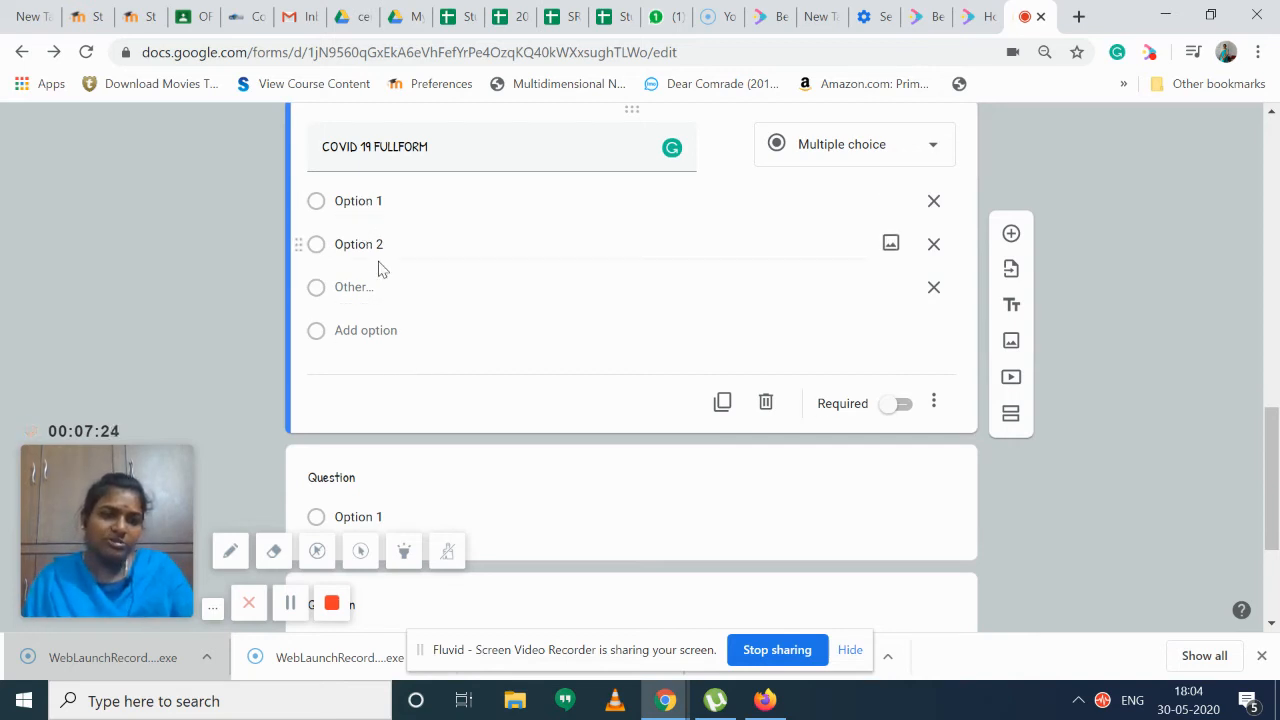
Duplicate the COVID 19 FULLFORM question with its answer options.
click(723, 402)
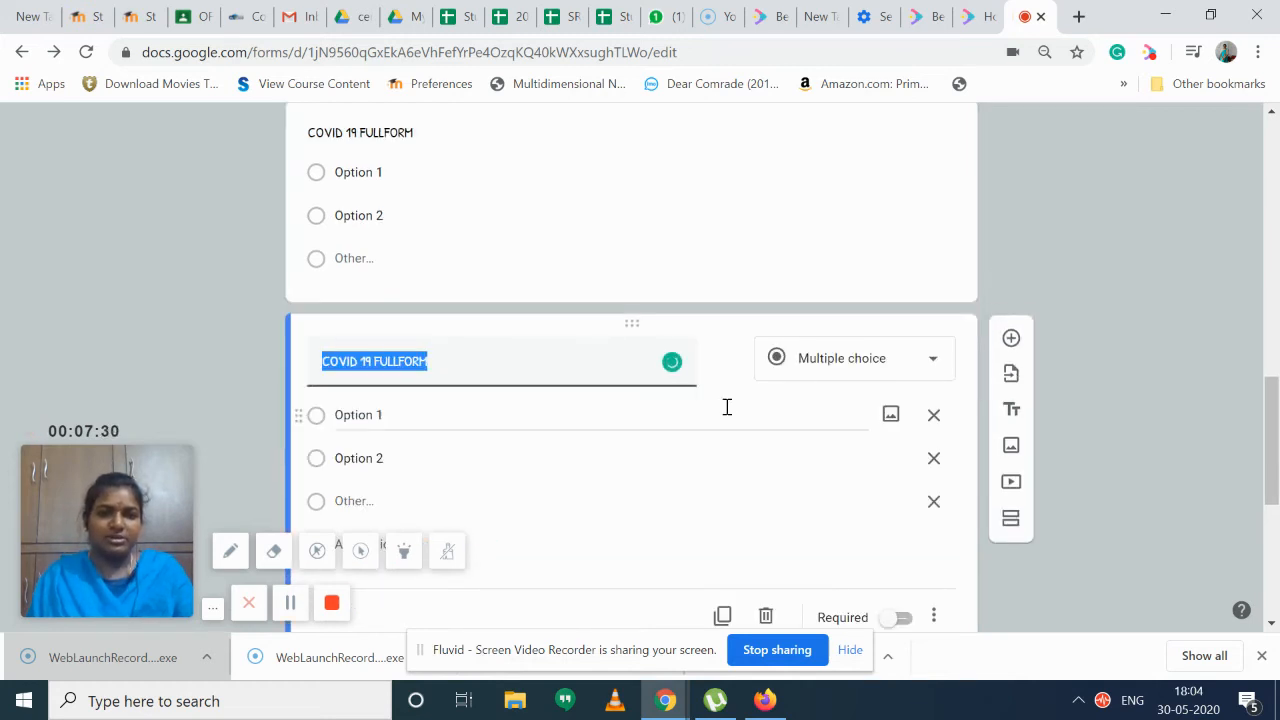
scroll(646, 414, up, 3)
scroll(540, 528, down, 3)
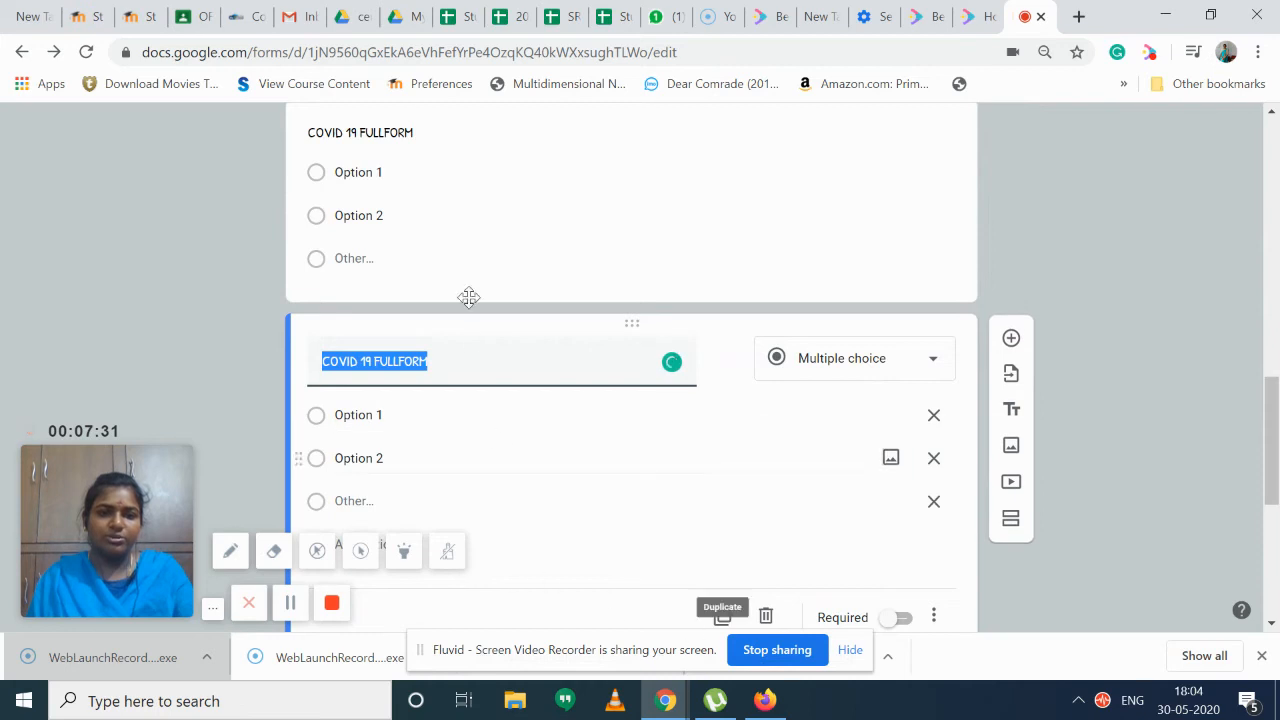
Make the duplicated COVID 19 FULLFORM question required.
scroll(690, 350, down, 3)
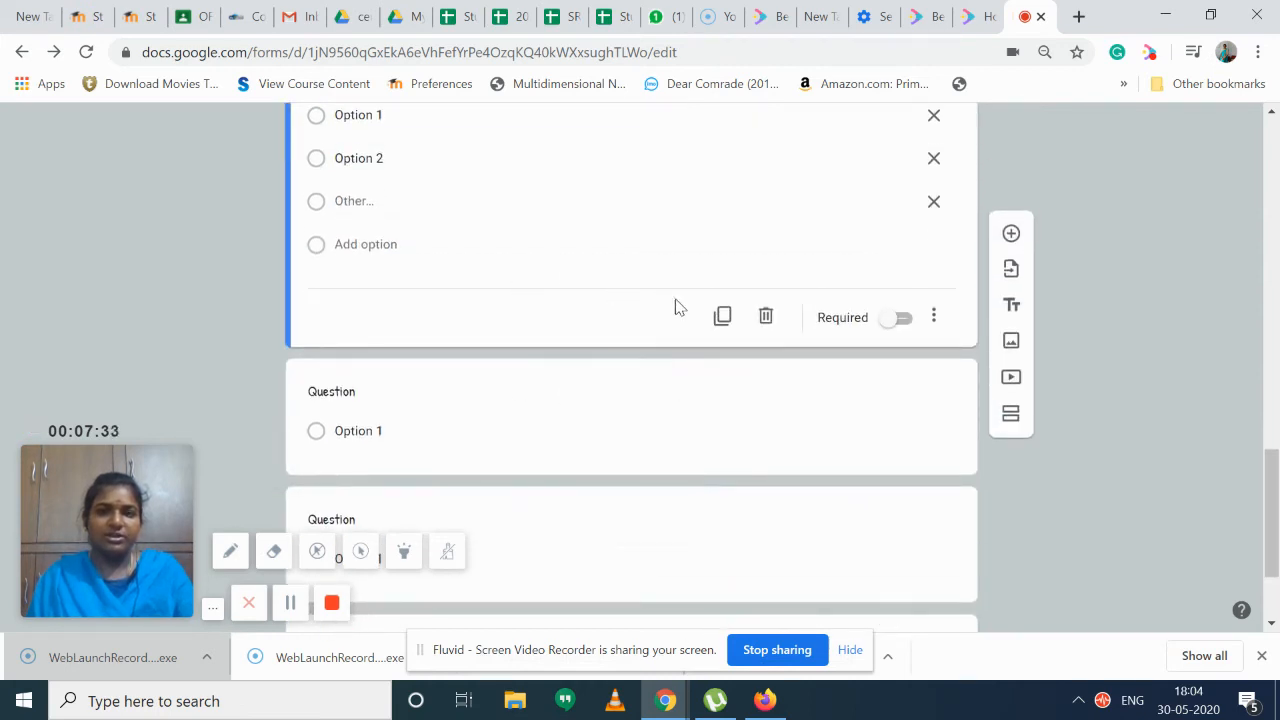
click(933, 317)
click(900, 324)
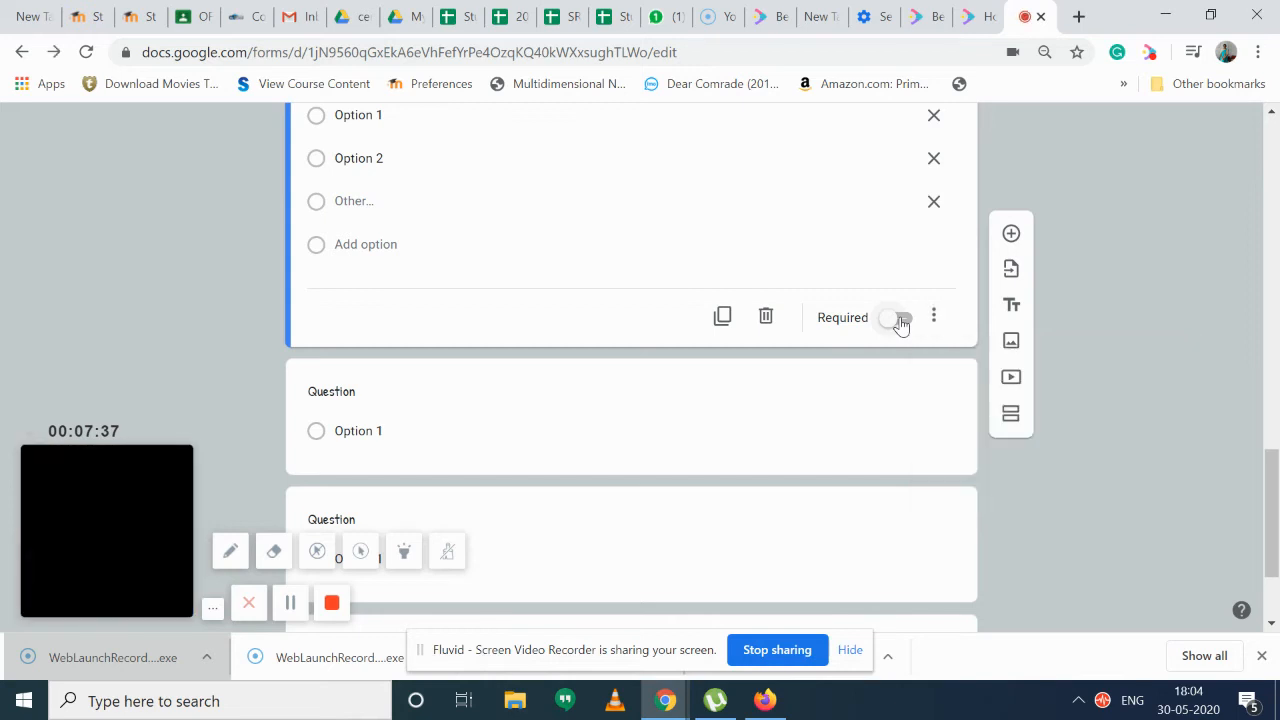
click(900, 320)
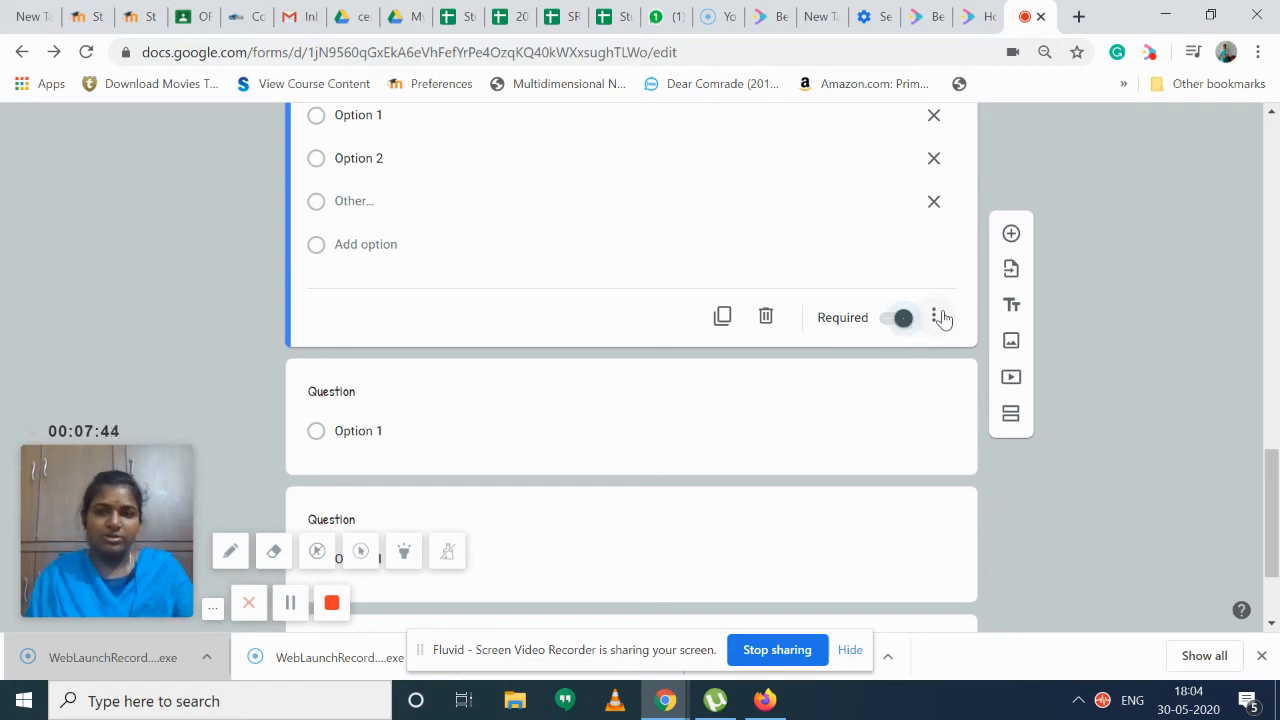
Turn on the option that makes the form a quiz in the form settings.
scroll(744, 377, up, 5)
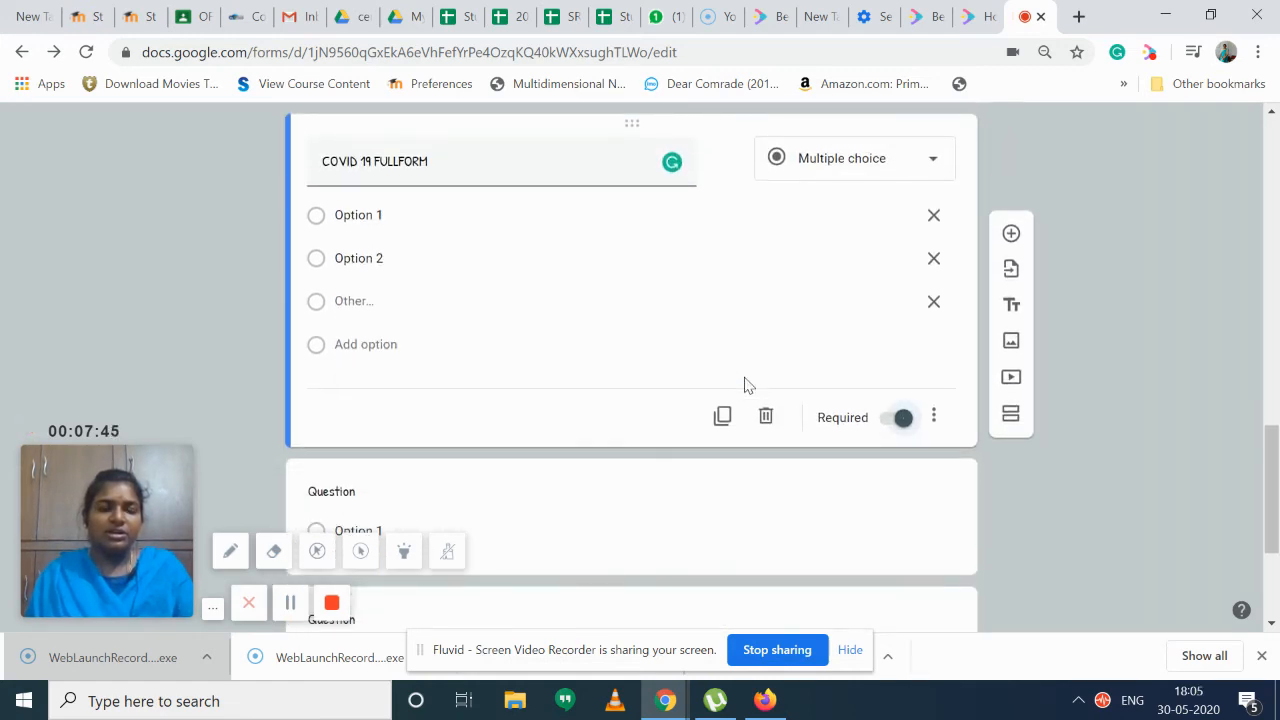
scroll(746, 383, up, 10)
scroll(688, 366, down, 2)
scroll(688, 366, up, 2)
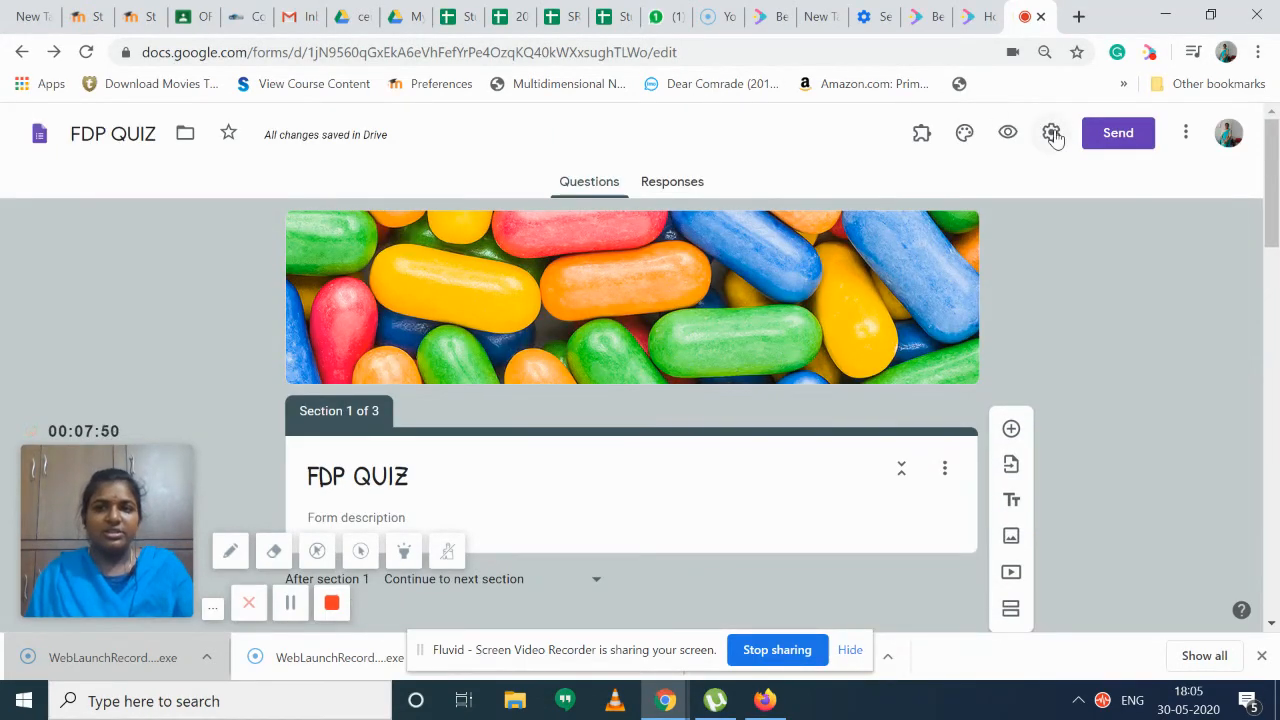
click(1052, 135)
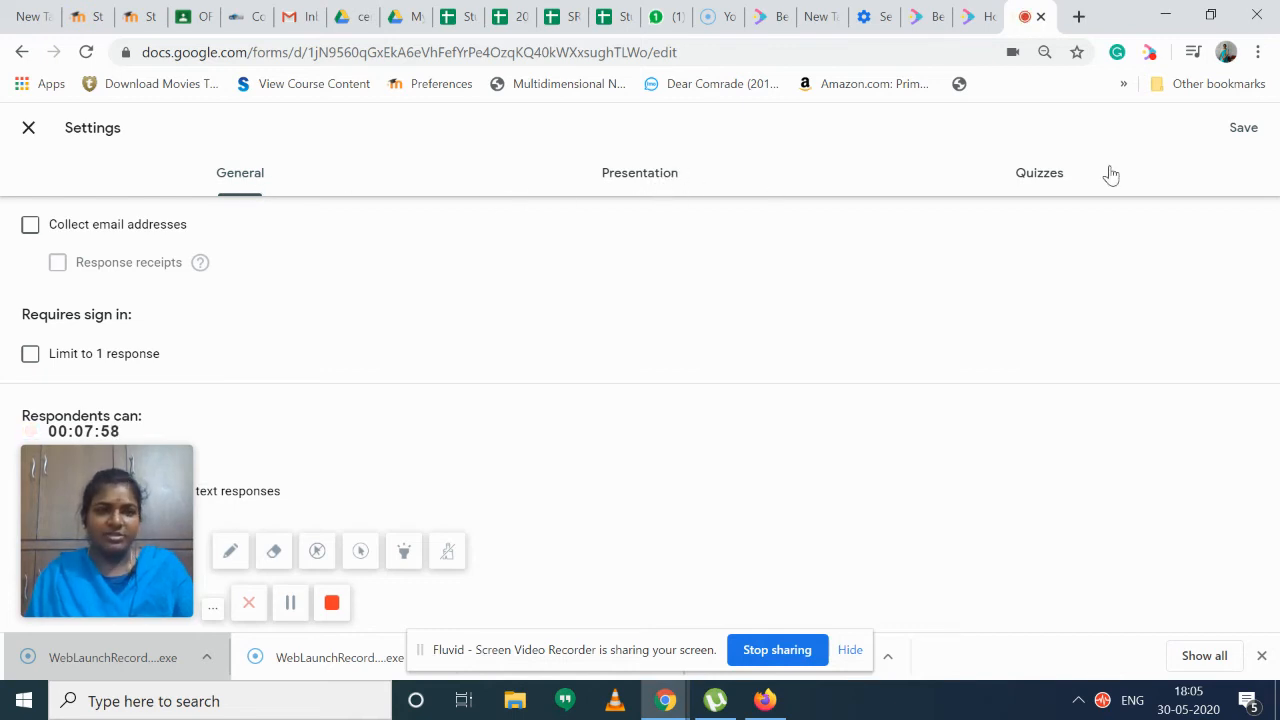
click(1033, 184)
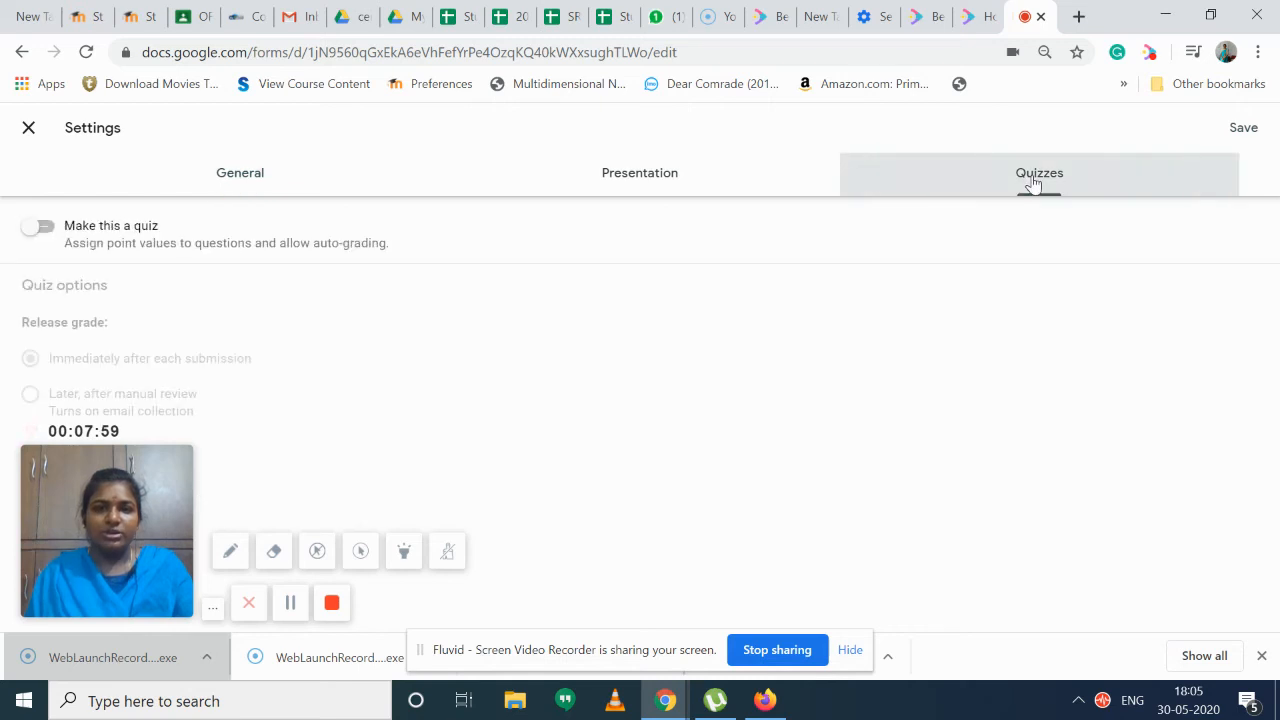
click(42, 227)
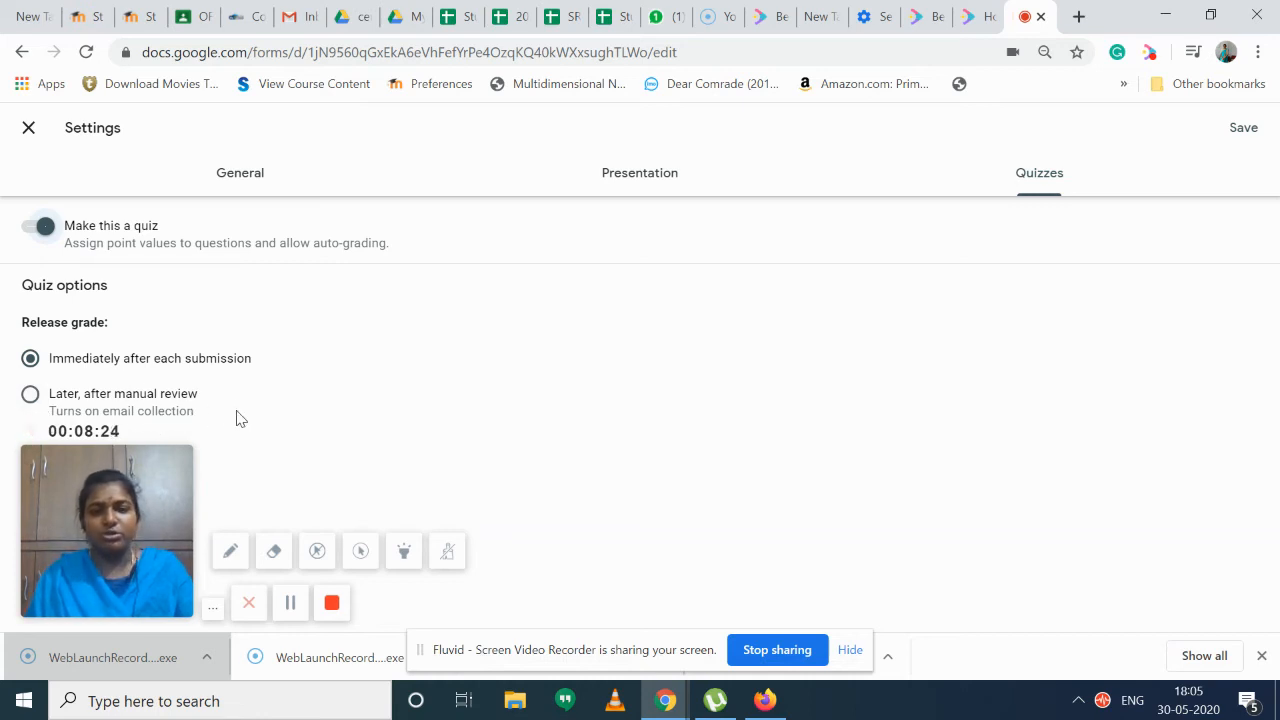
Enable collecting email addresses and the limit to 1 response, and save the form settings.
click(649, 189)
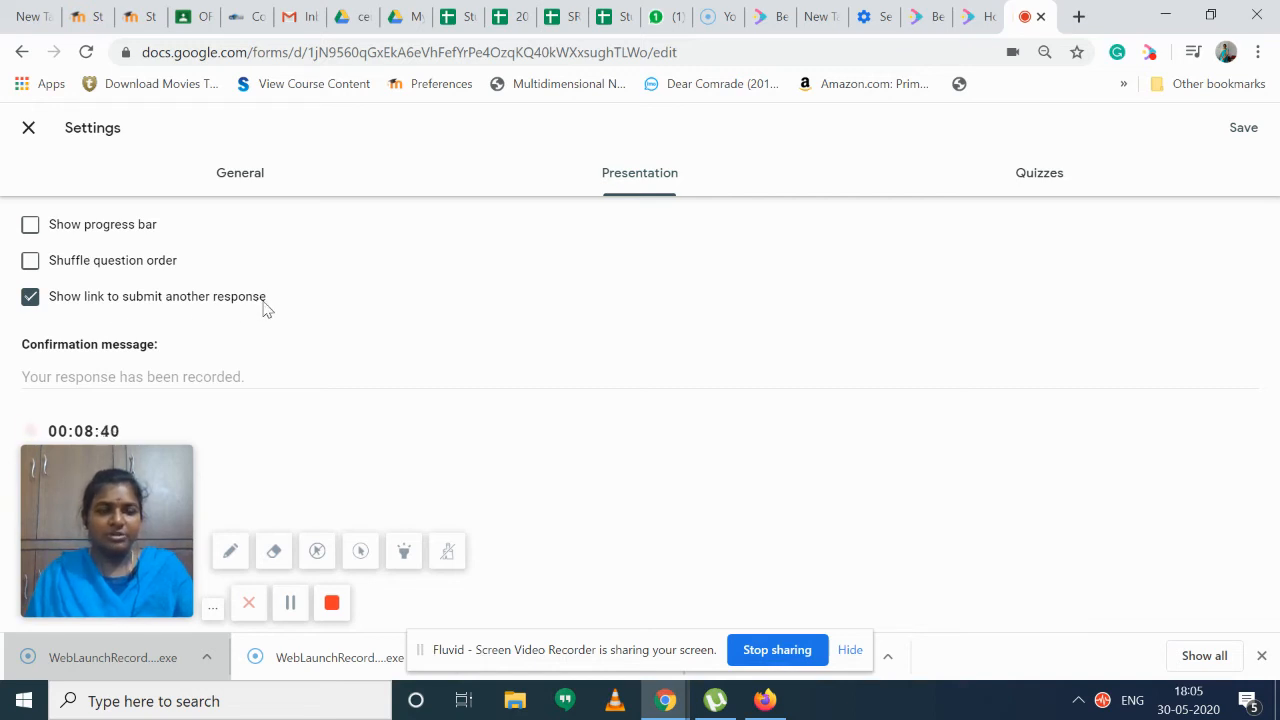
click(243, 378)
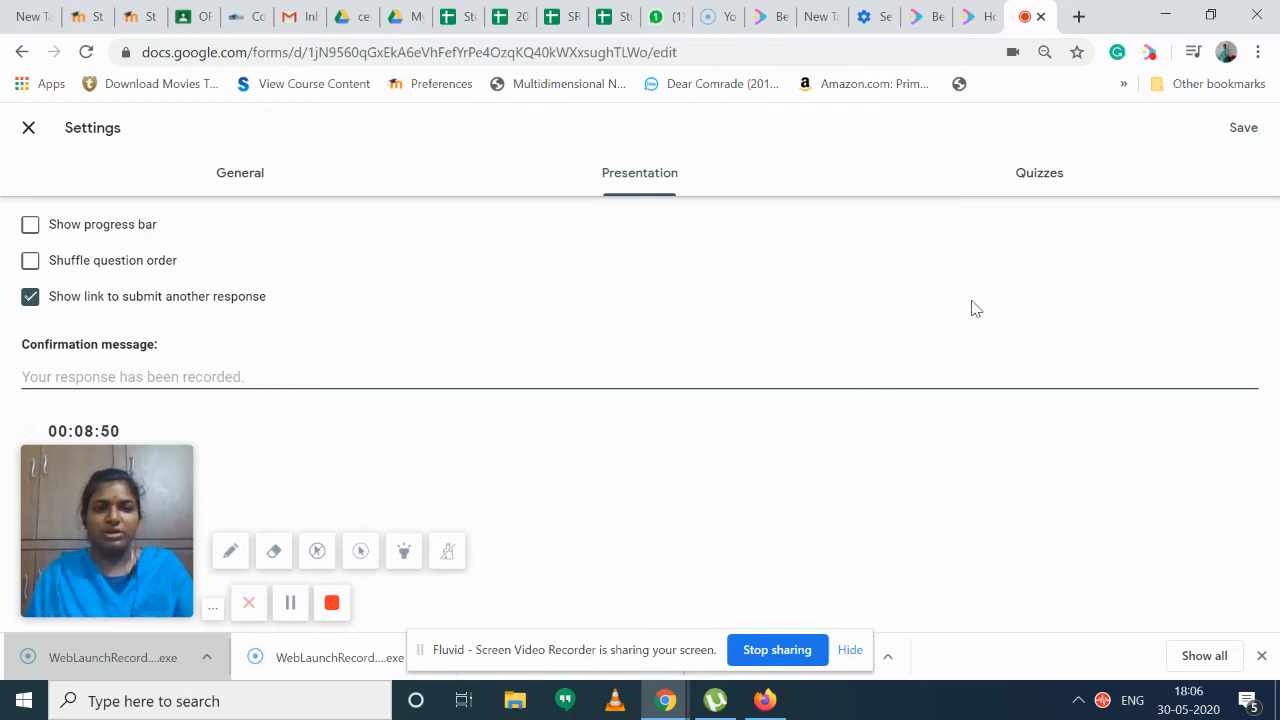
click(240, 187)
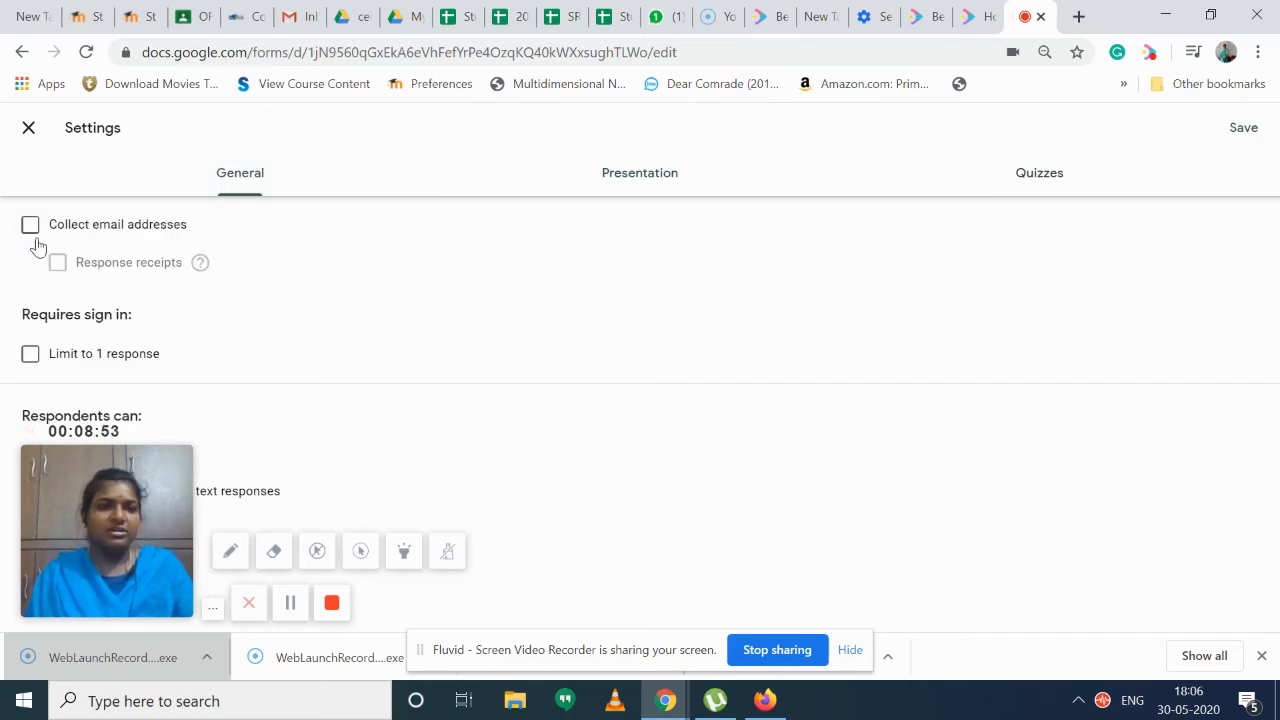
click(30, 226)
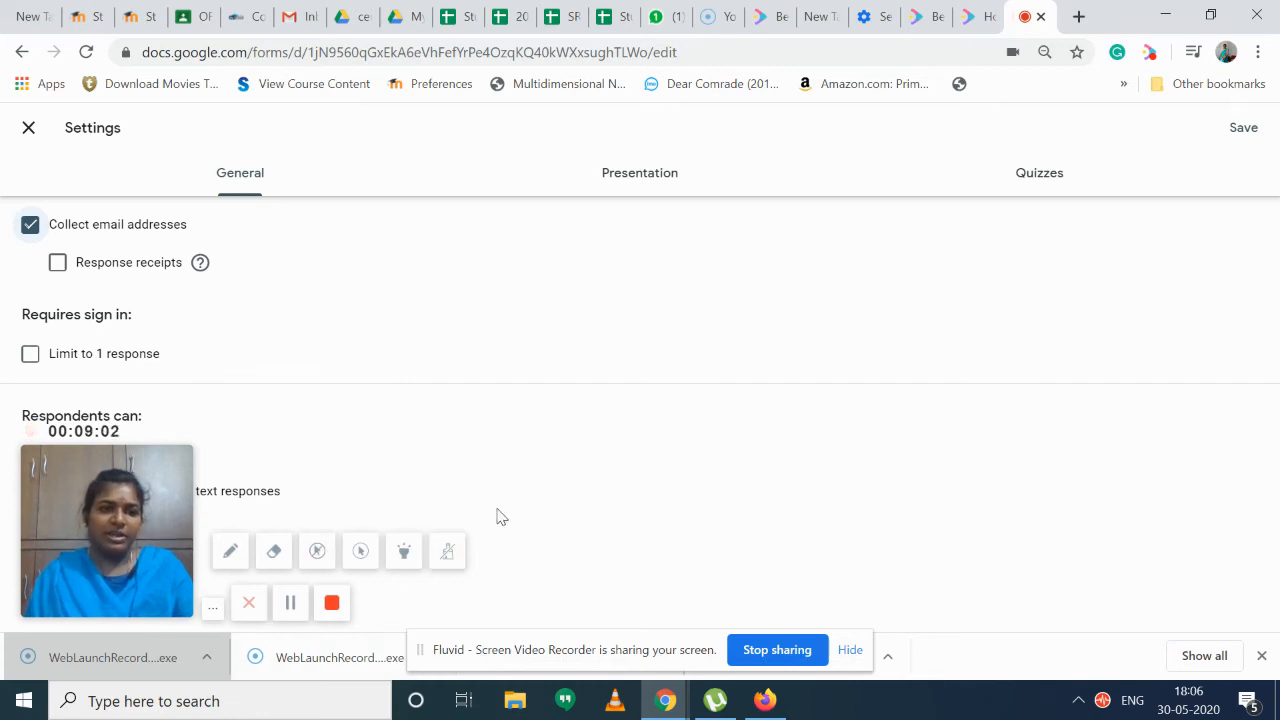
click(30, 357)
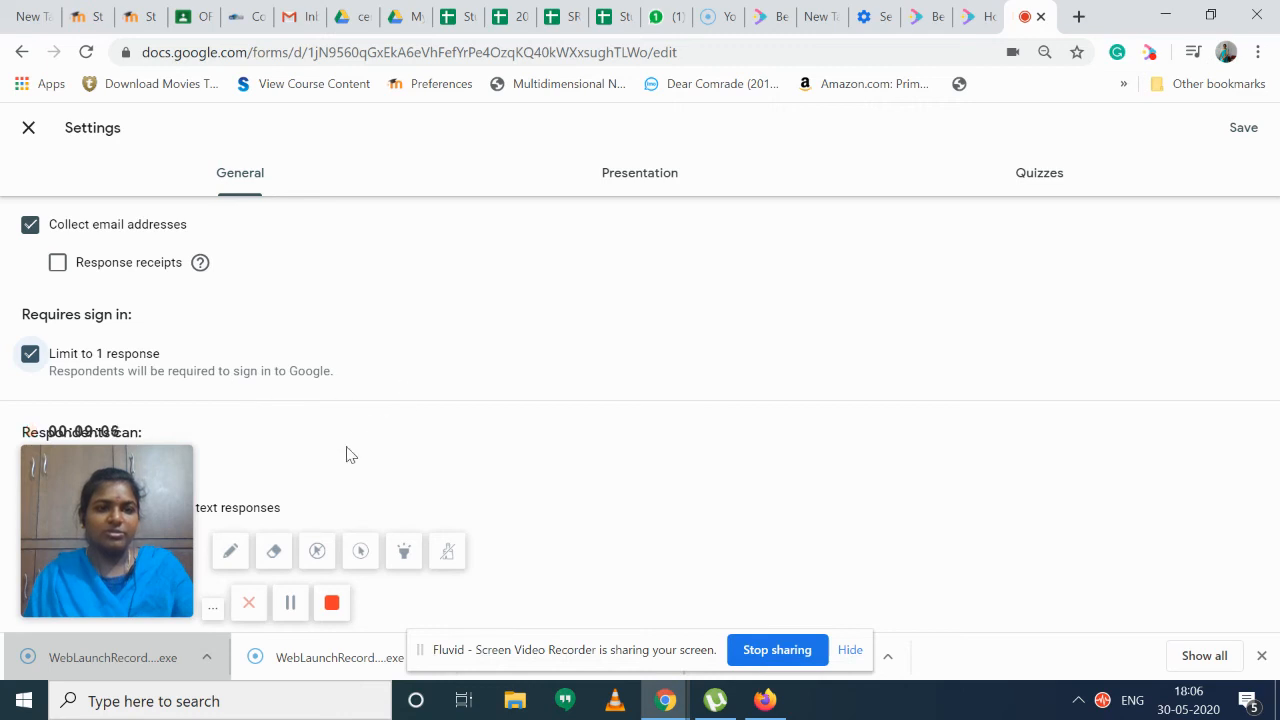
mouse_move(101, 488)
drag(101, 488, 901, 396)
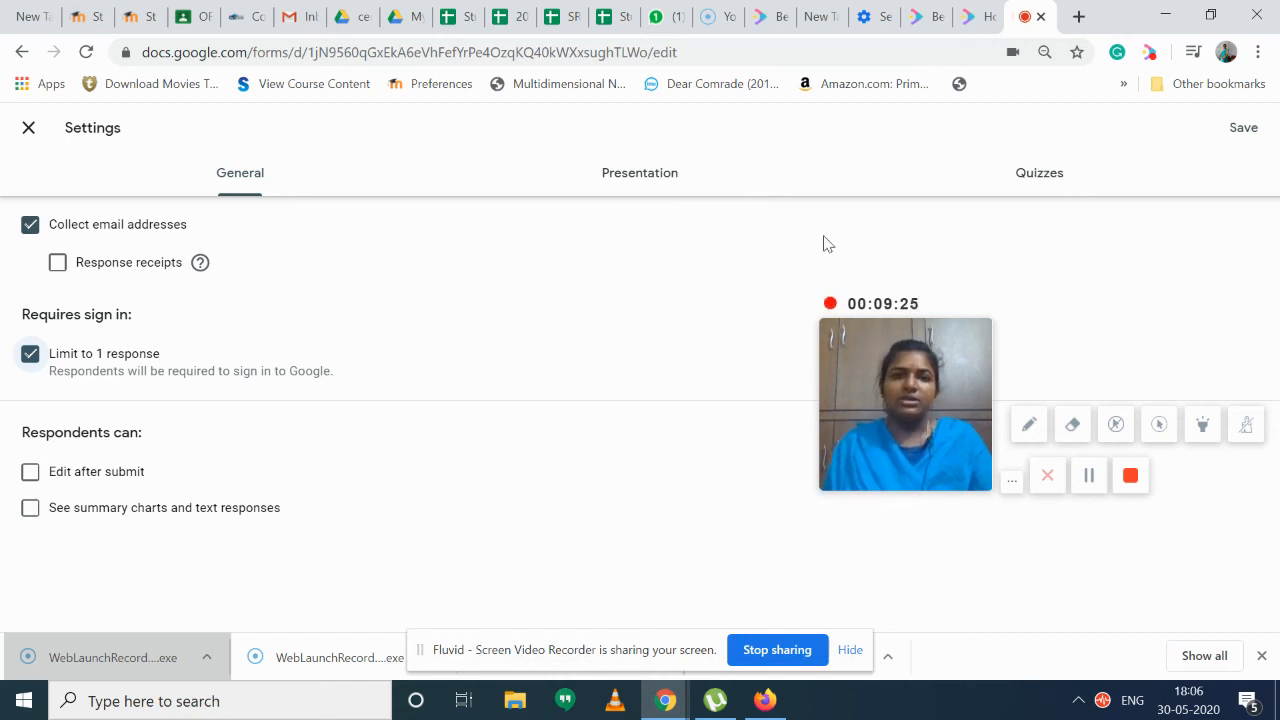
click(1023, 178)
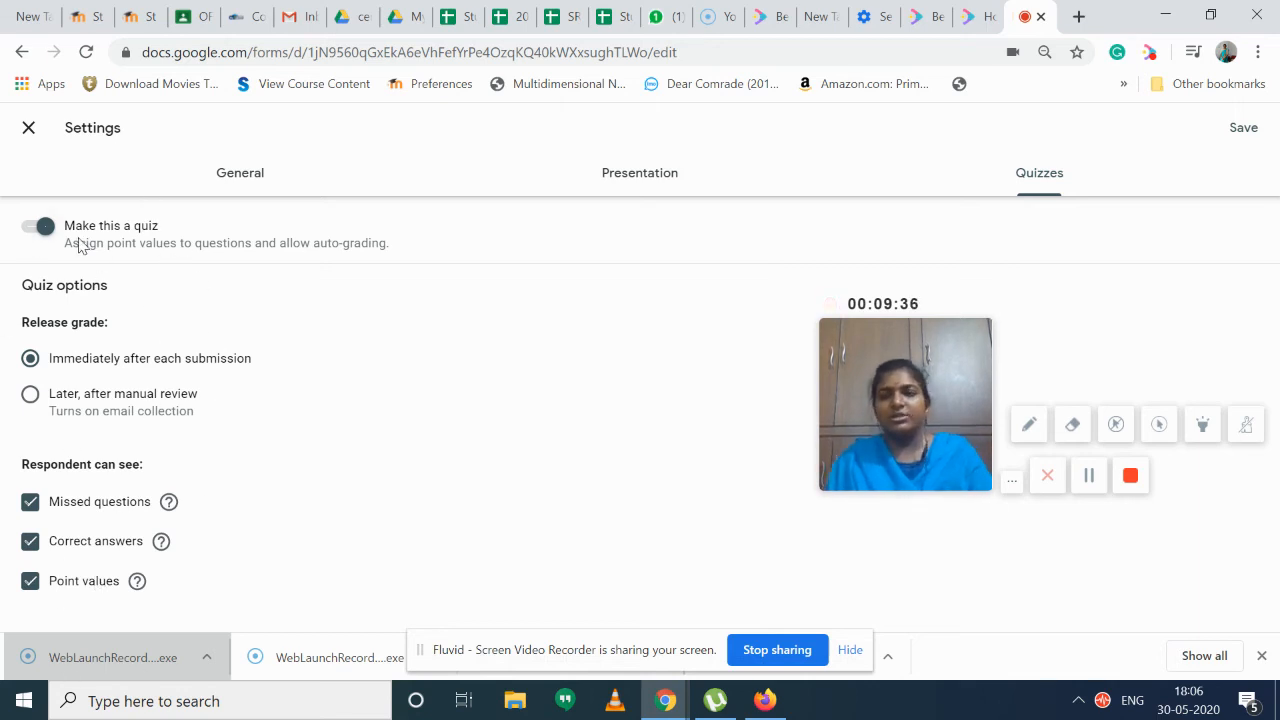
click(1243, 128)
Set the answer key of the duplicated COVID 19 FULLFORM question to Option 1 as correct, worth 5 points.
scroll(749, 329, down, 15)
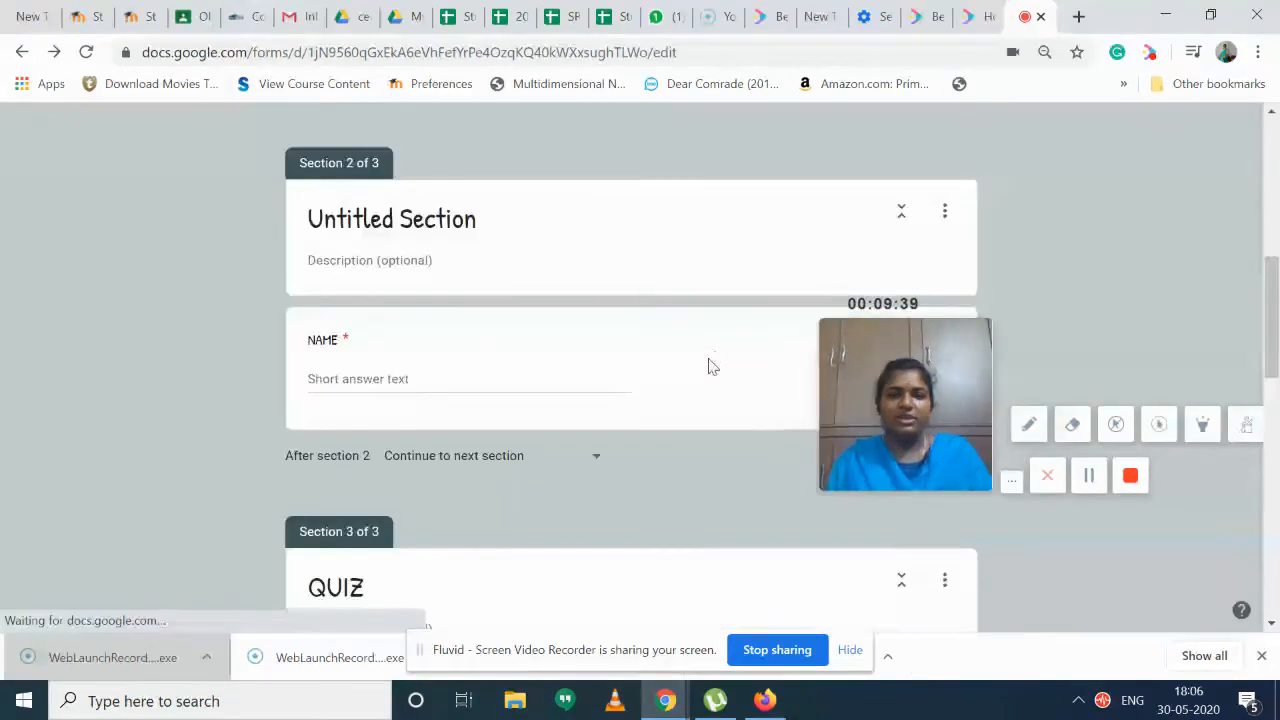
scroll(571, 397, down, 3)
scroll(343, 257, up, 3)
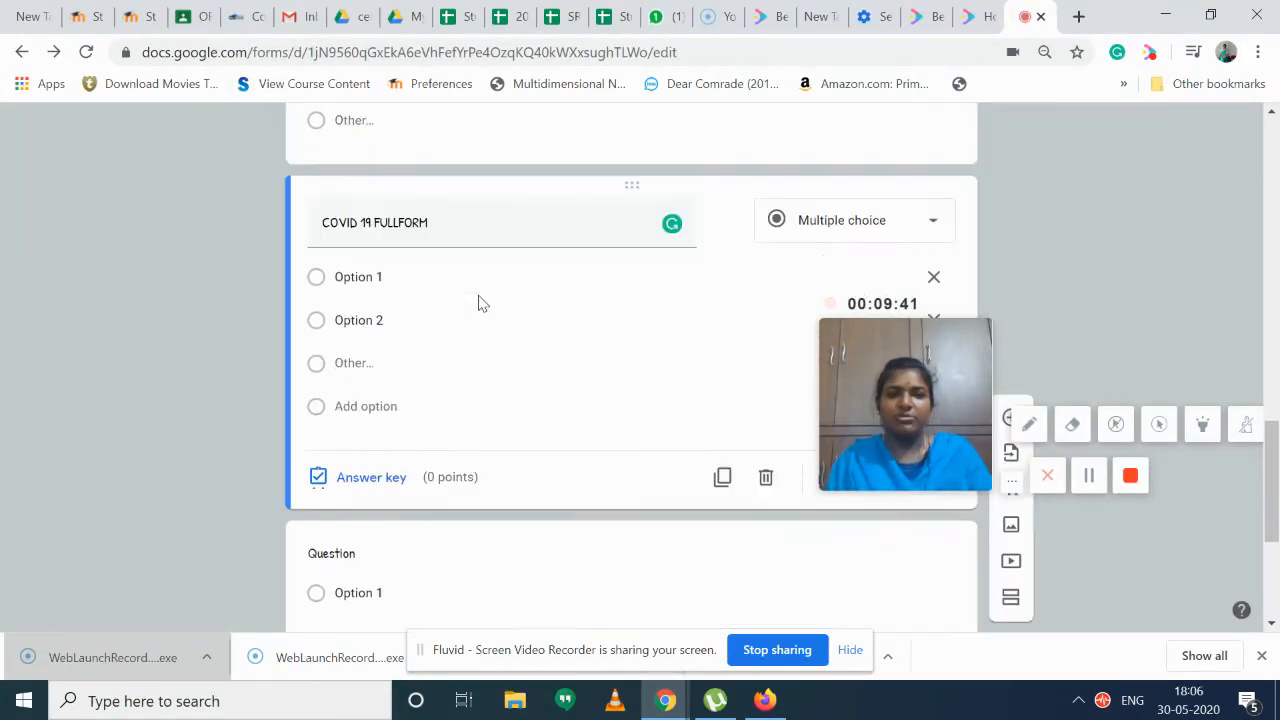
scroll(400, 334, down, 3)
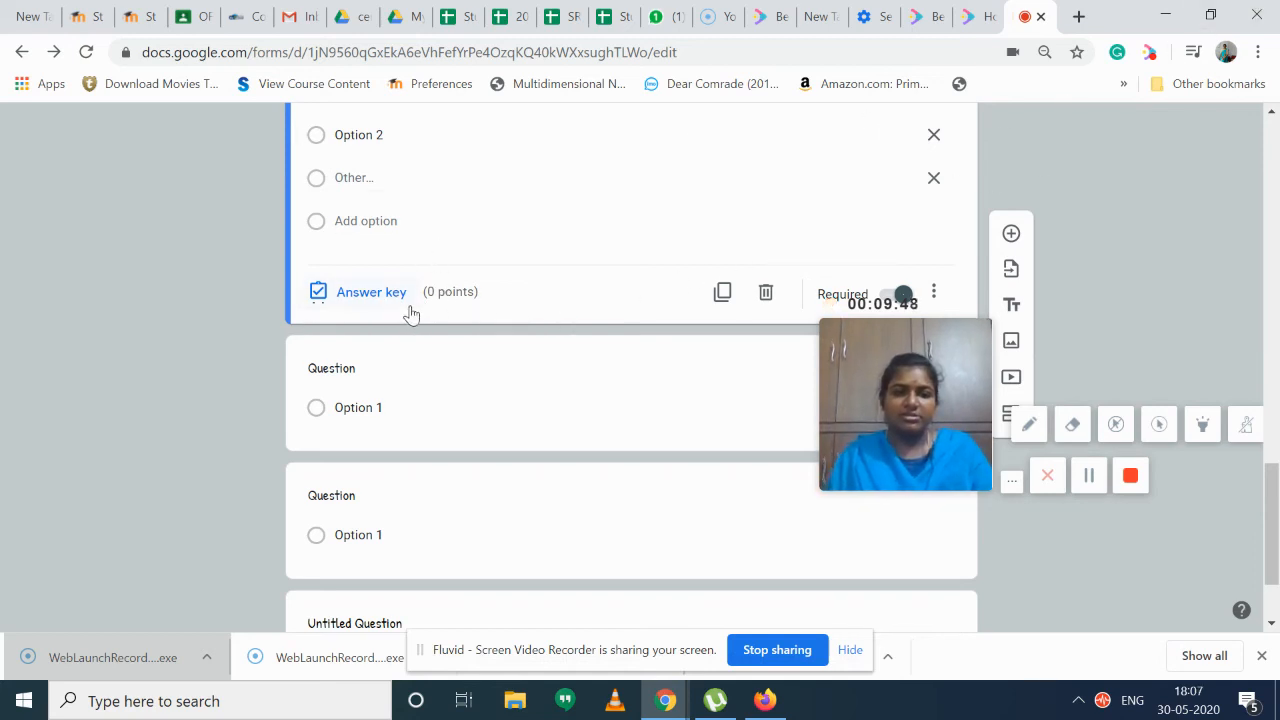
scroll(372, 305, up, 1)
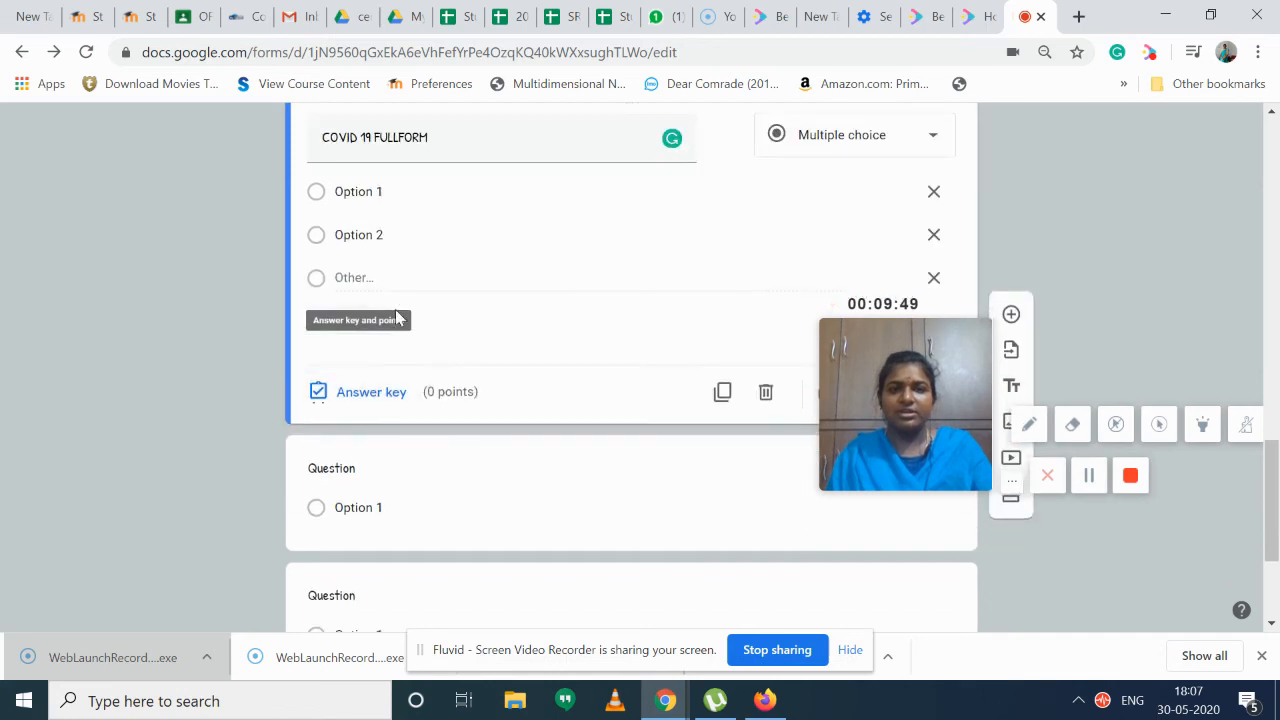
click(376, 410)
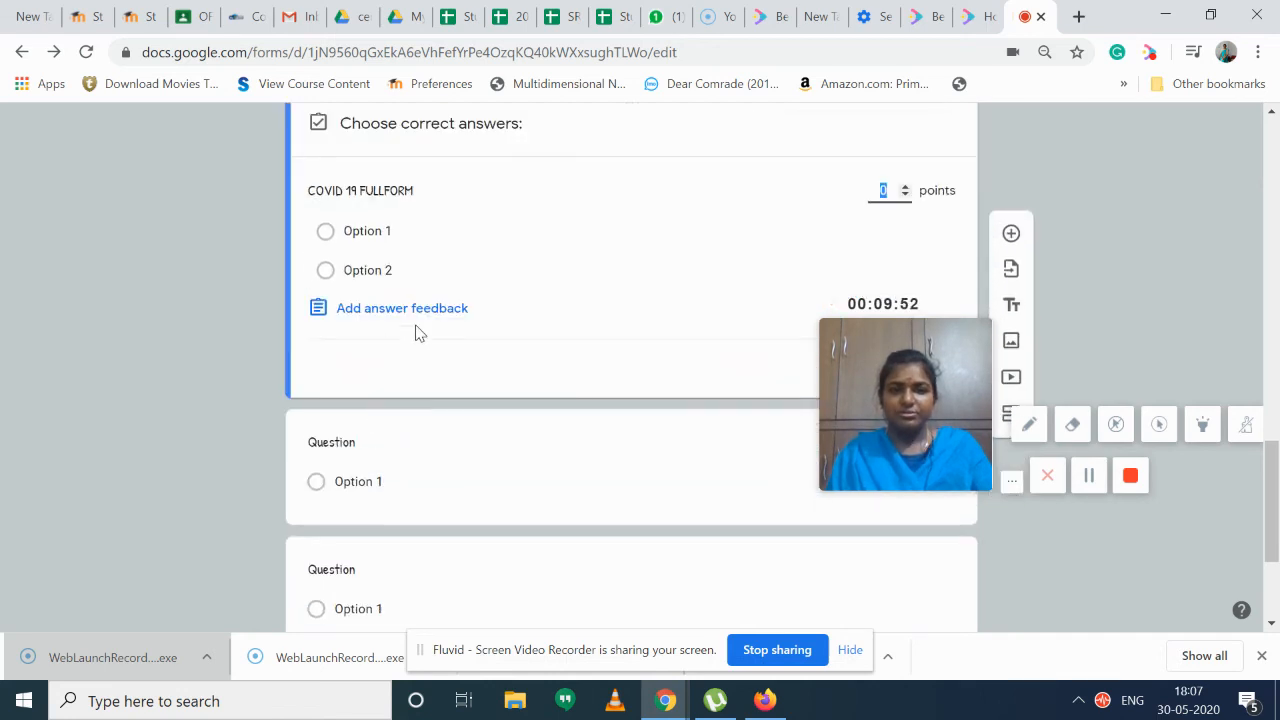
scroll(520, 315, down, 2)
scroll(426, 266, up, 4)
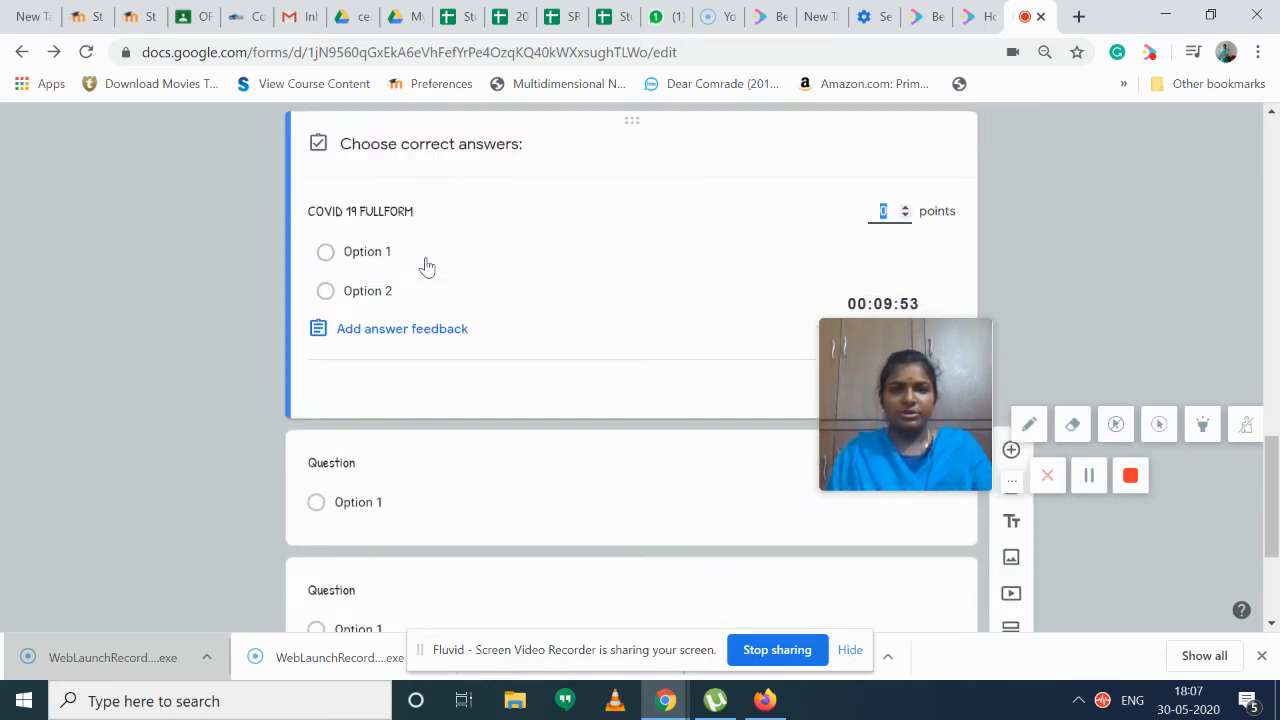
scroll(620, 429, down, 2)
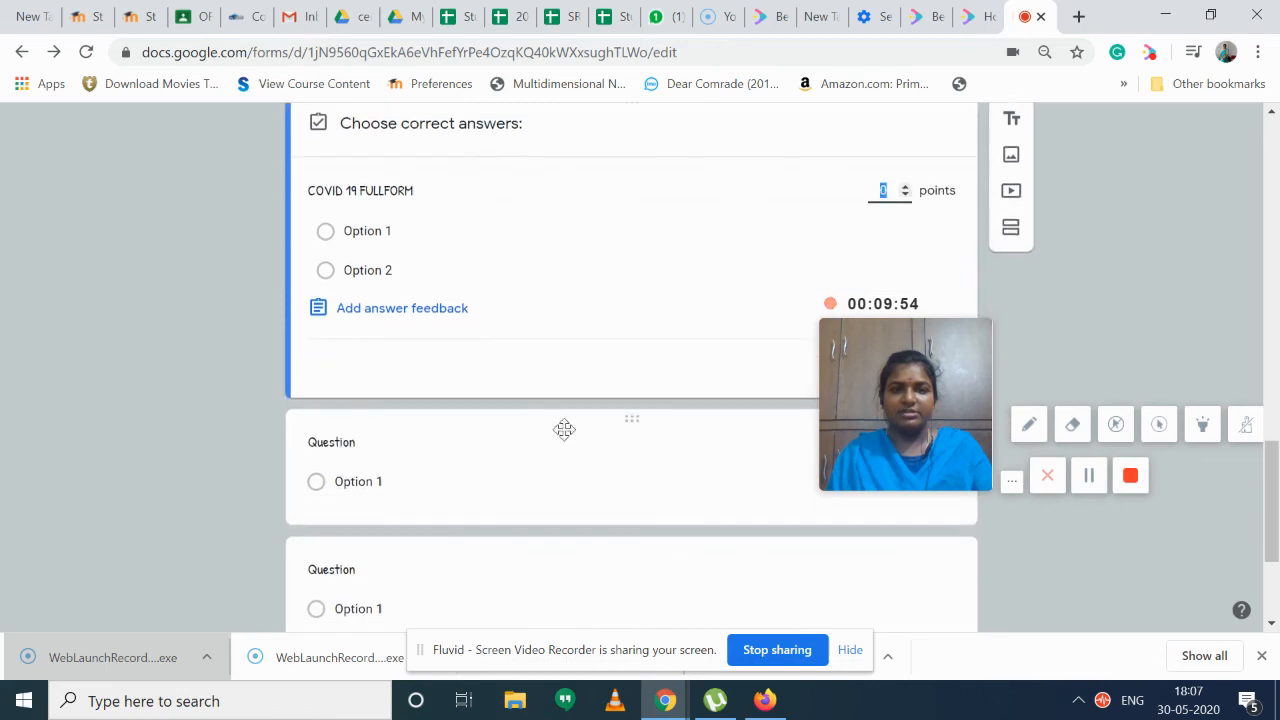
click(372, 240)
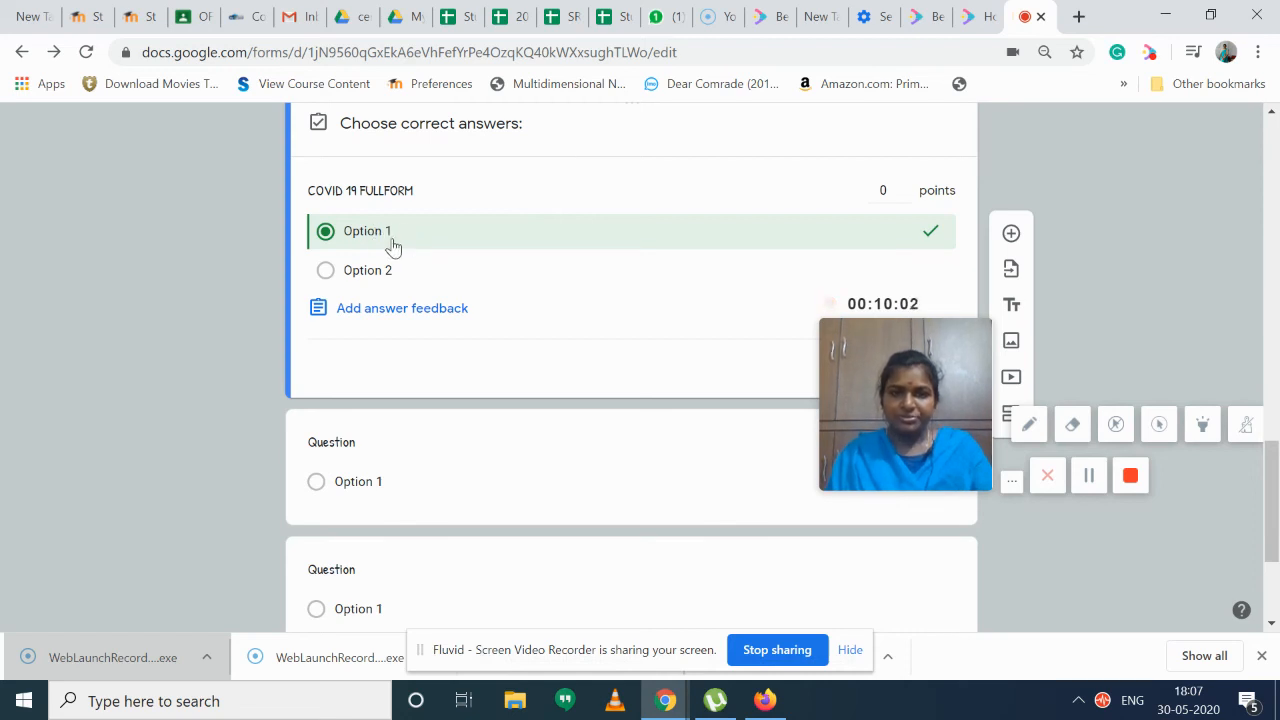
click(881, 191)
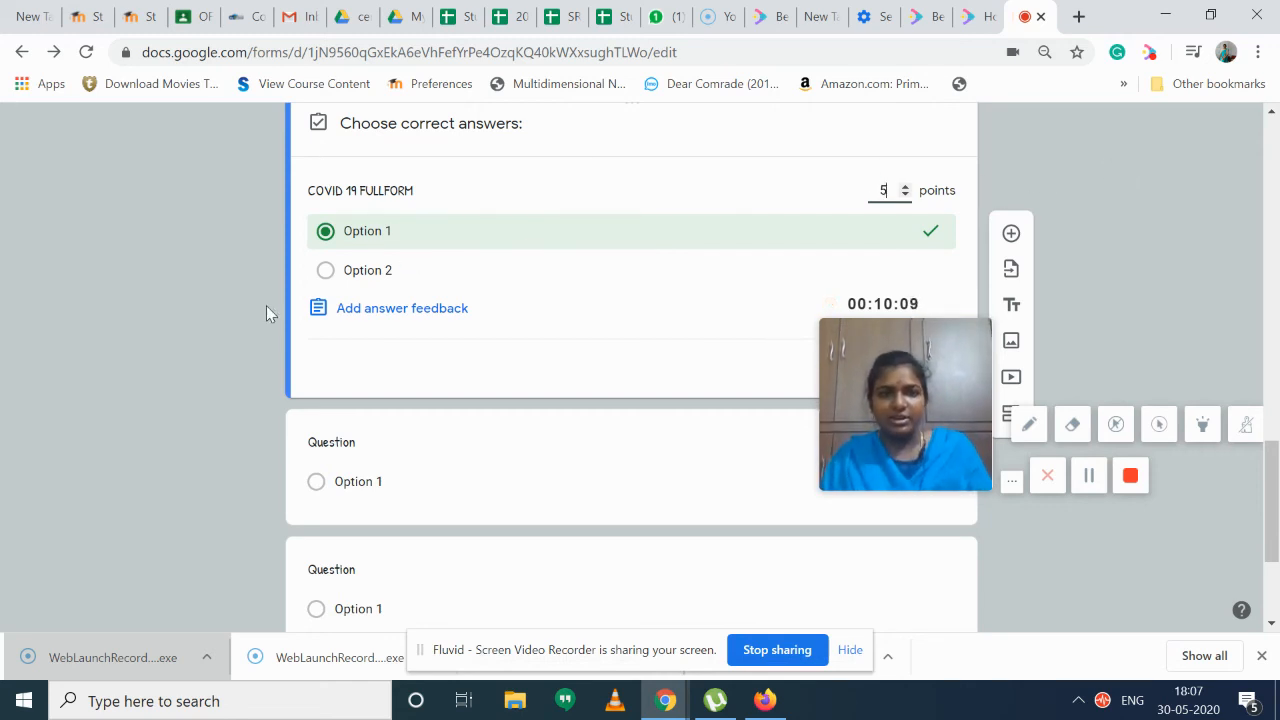
scroll(400, 280, down, 1)
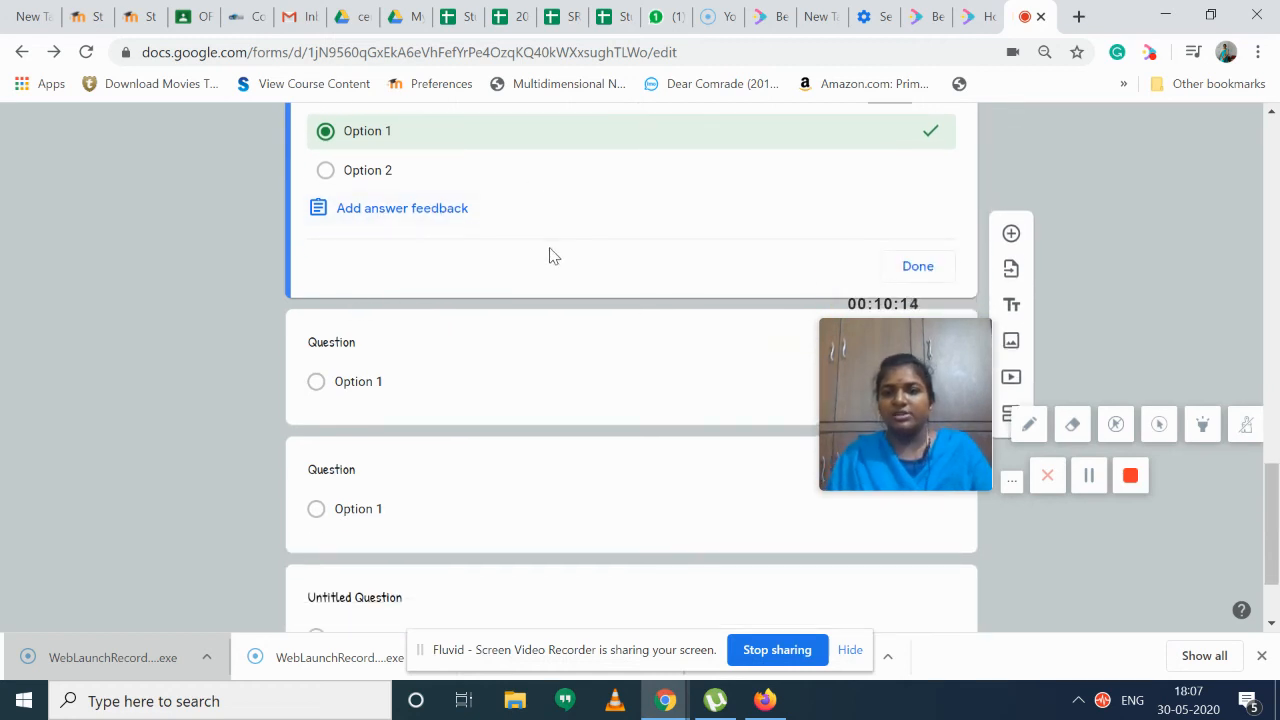
click(927, 274)
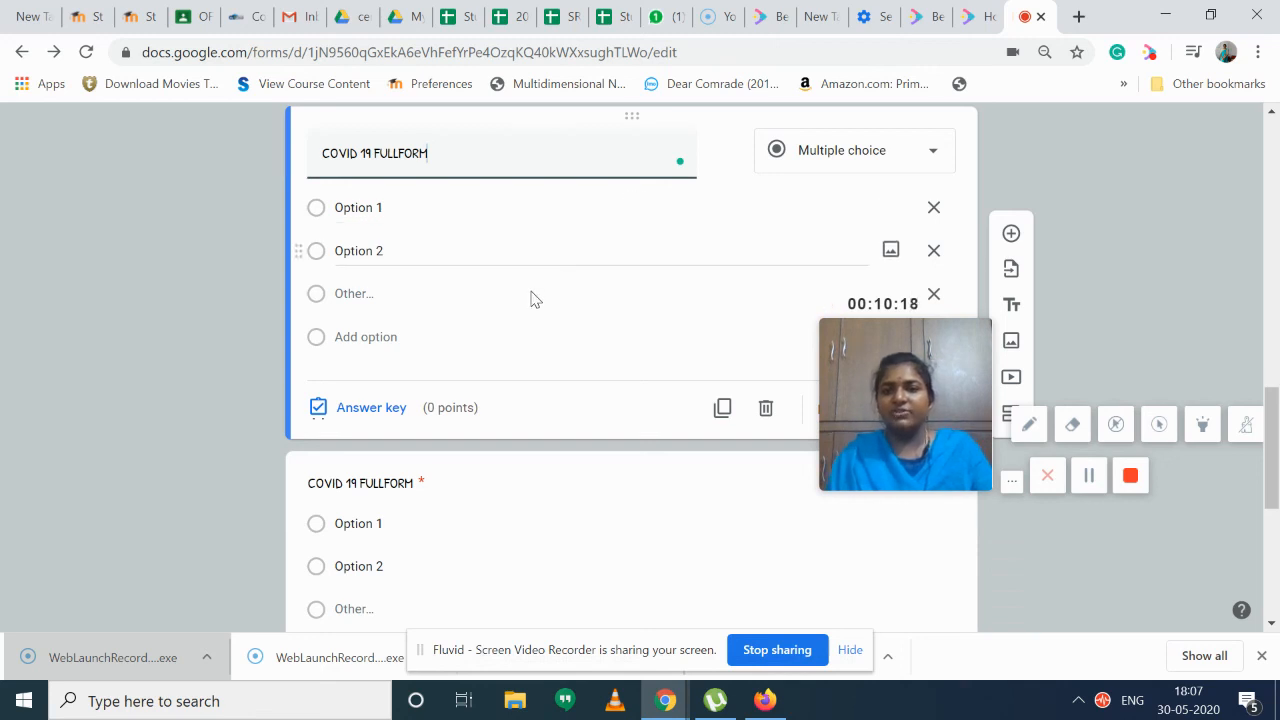
scroll(487, 340, up, 4)
scroll(487, 340, down, 3)
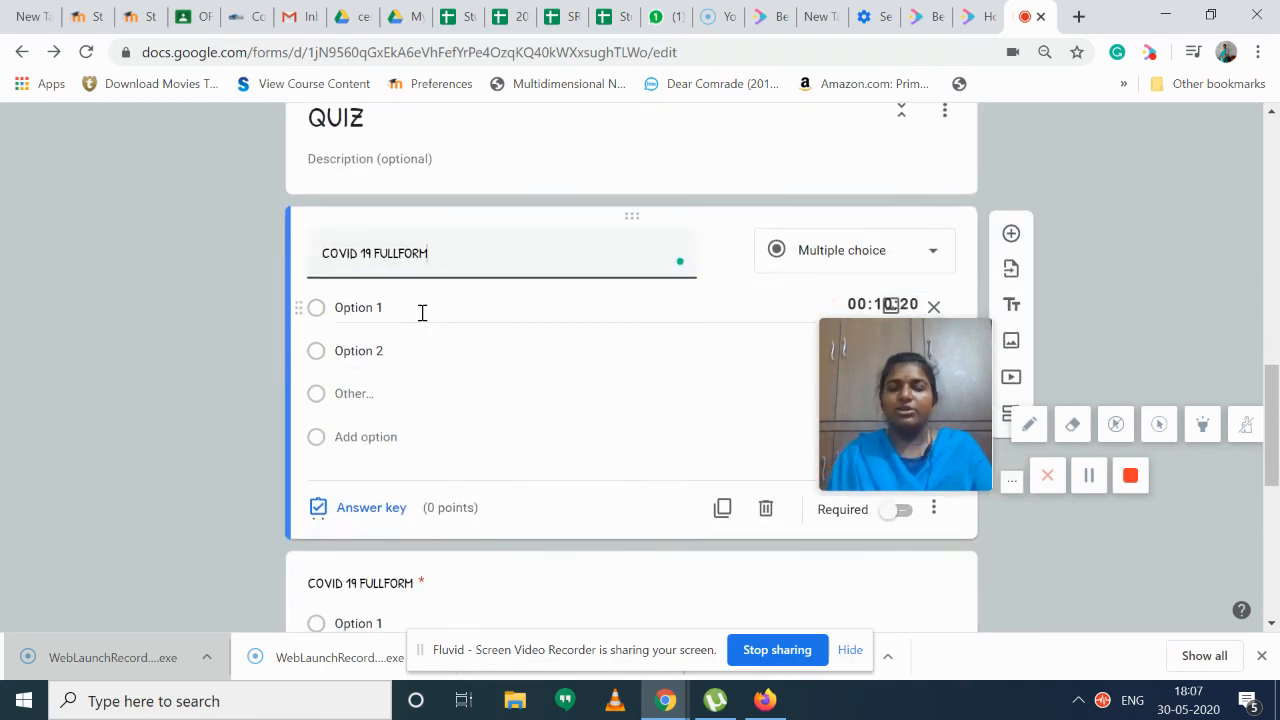
scroll(451, 440, down, 5)
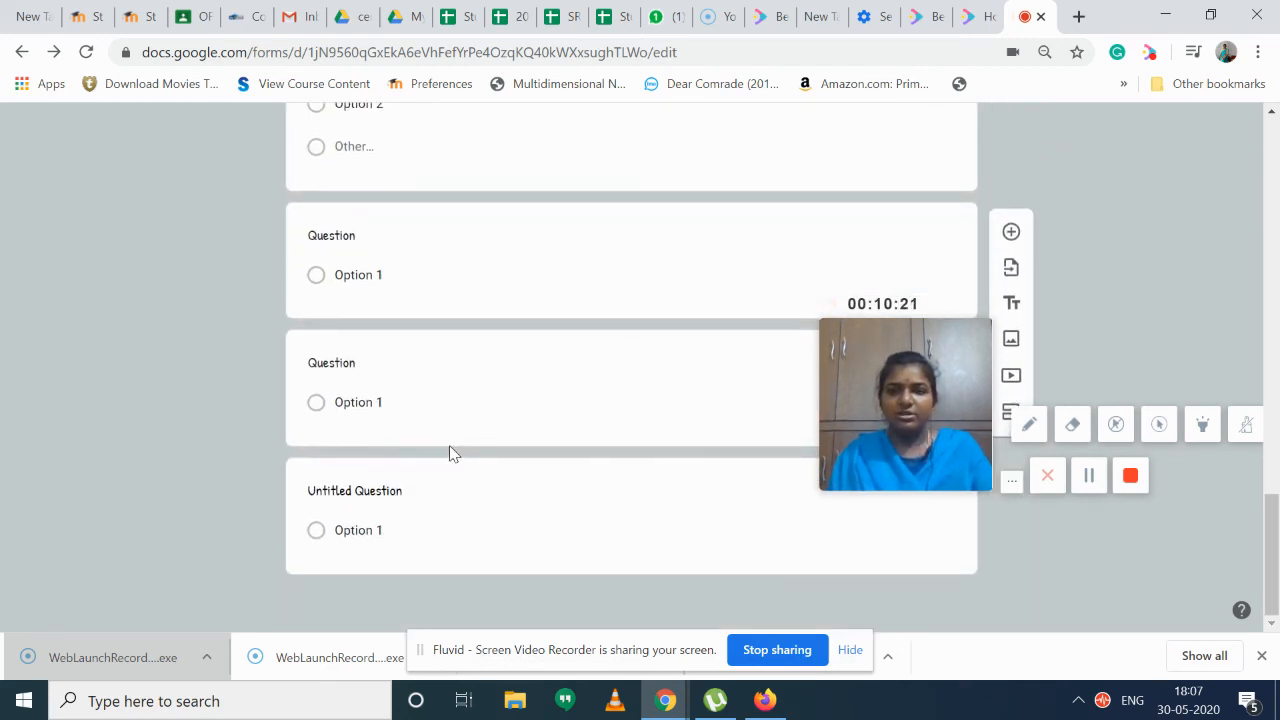
Preview the FDP QUIZ form as a respondent and look over its first page with the email address field.
scroll(510, 385, up, 10)
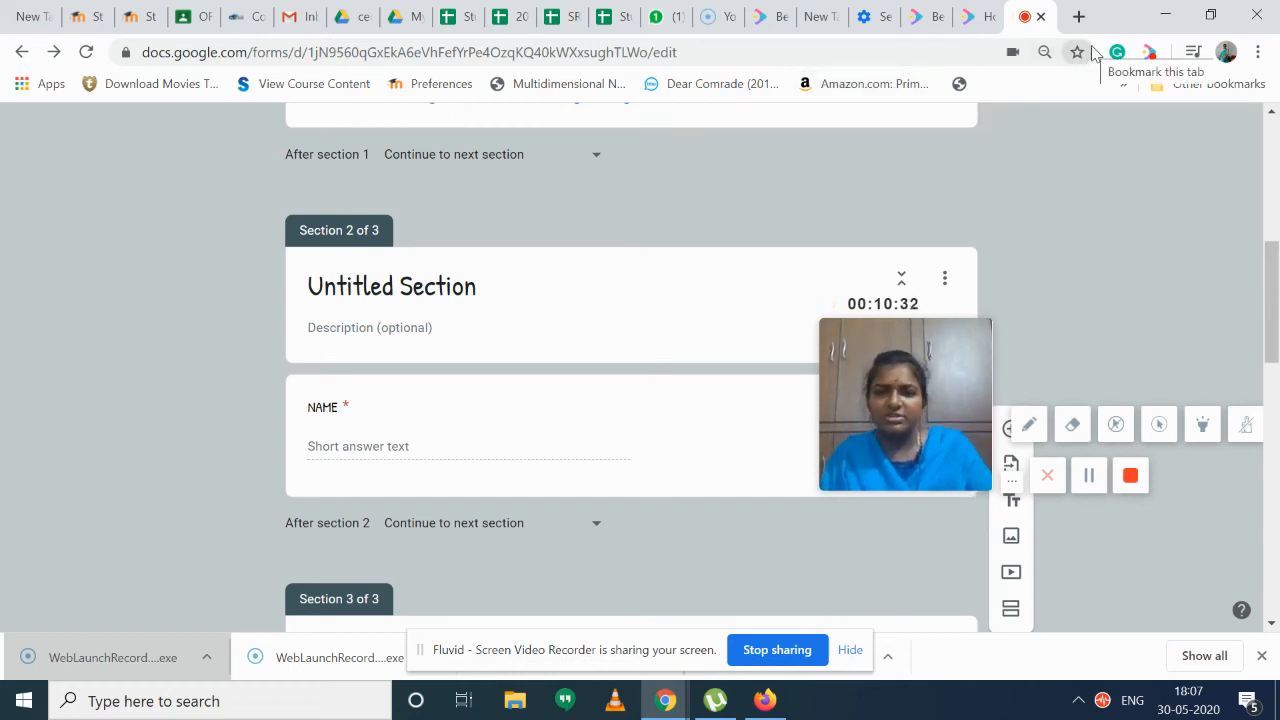
scroll(620, 309, up, 5)
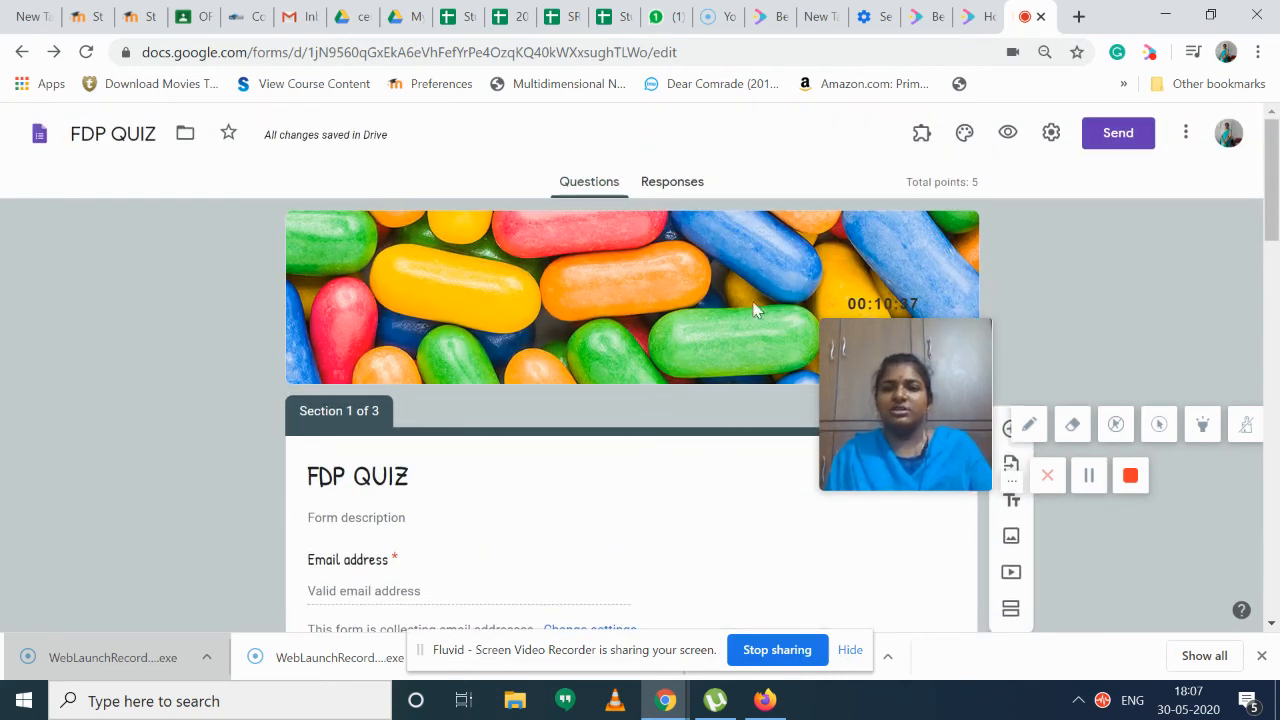
click(1006, 134)
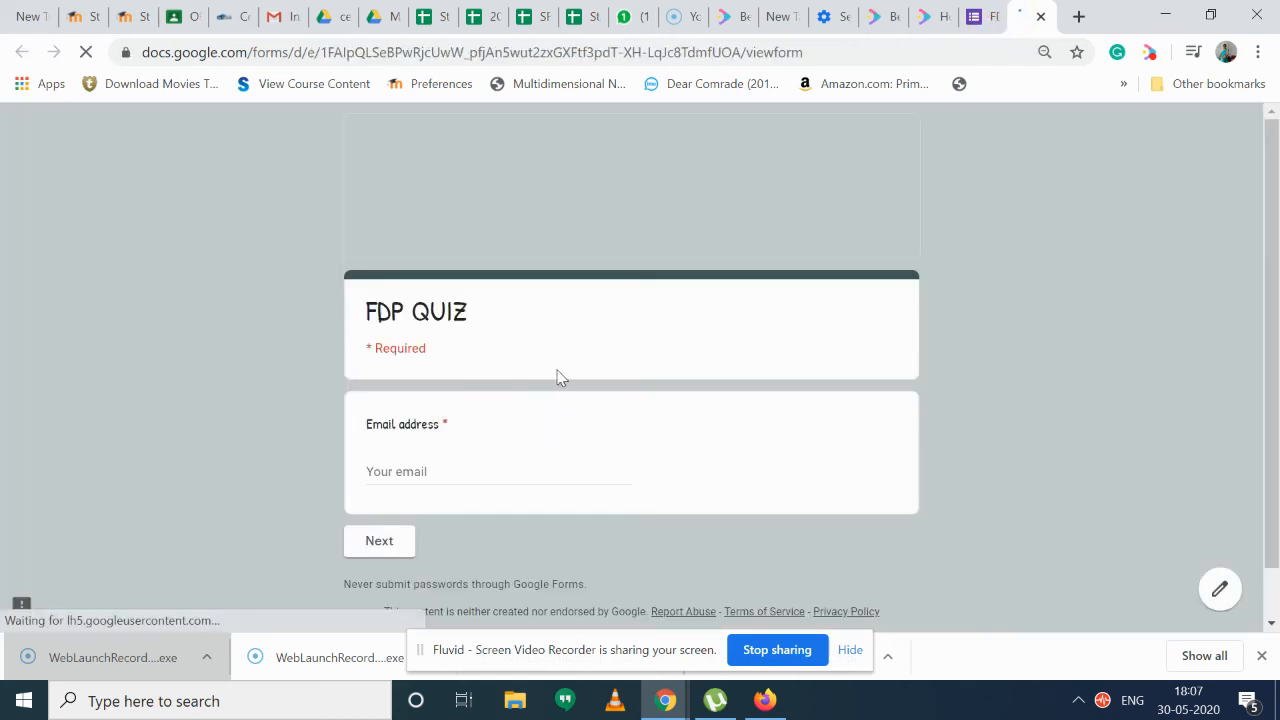
scroll(428, 408, down, 1)
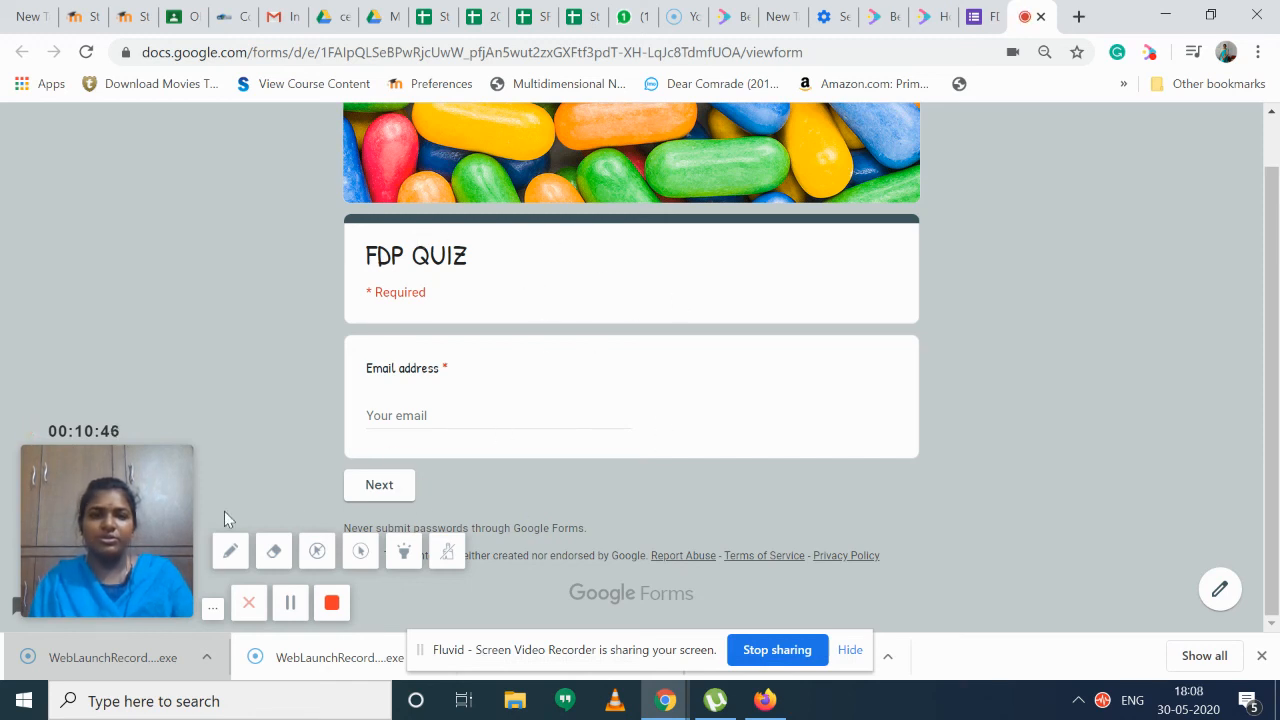
drag(91, 478, 1235, 238)
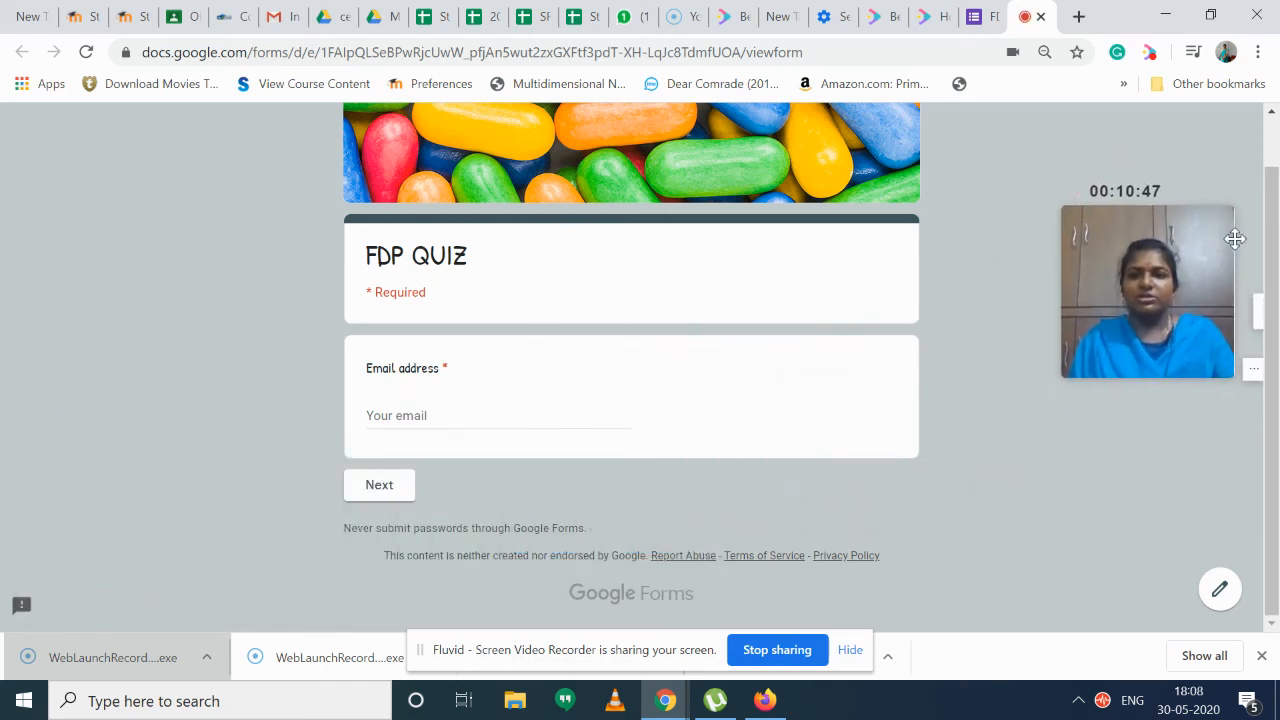
scroll(737, 471, up, 1)
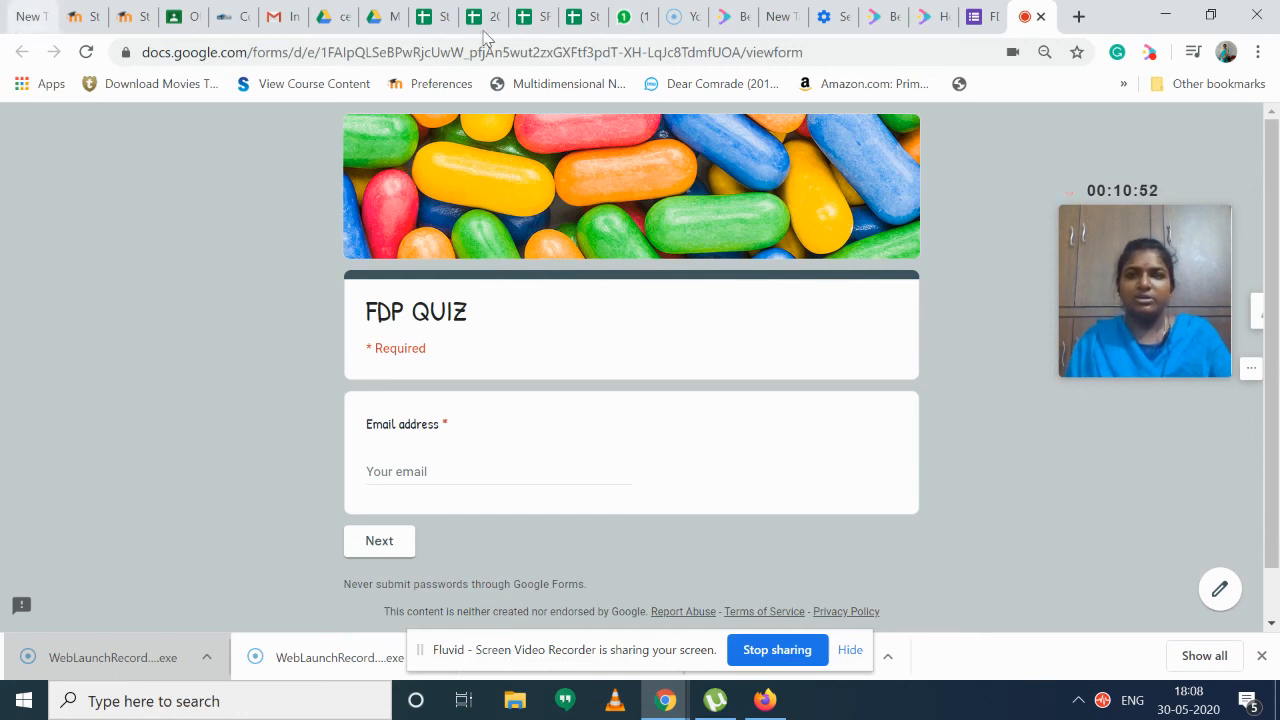
Return to the FDP QUIZ form editor and open the form's responses.
click(975, 16)
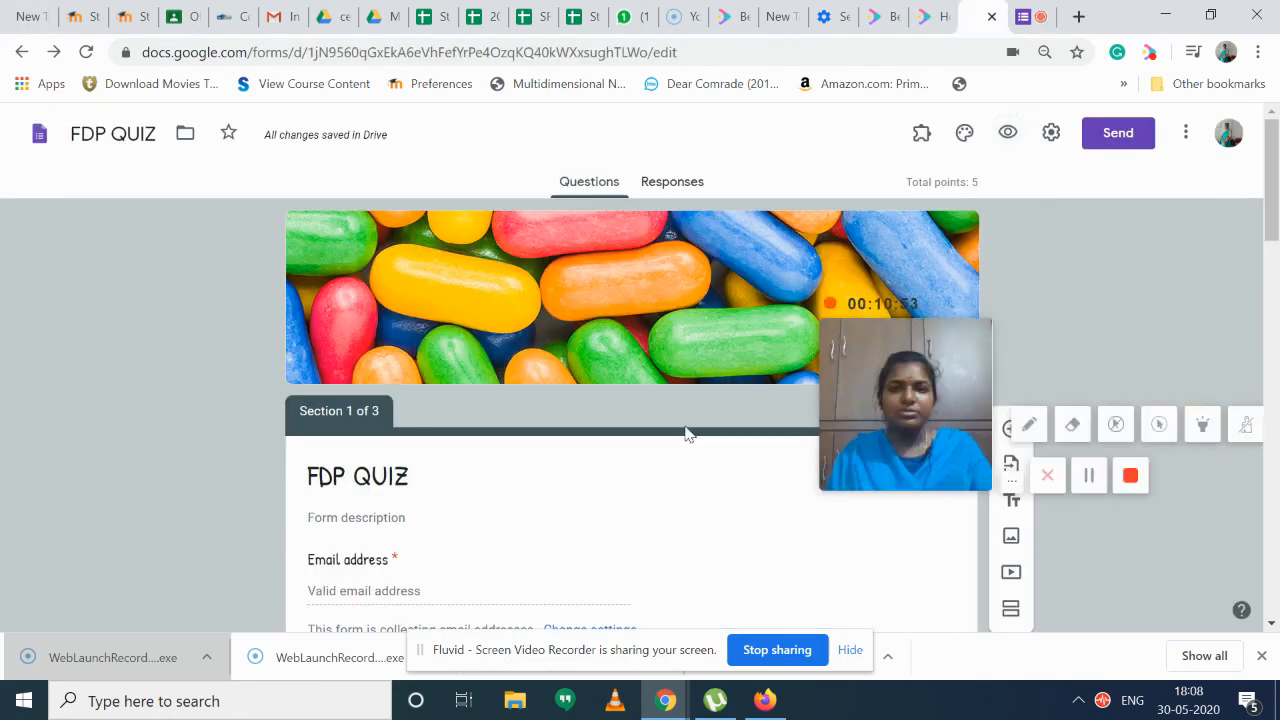
click(688, 190)
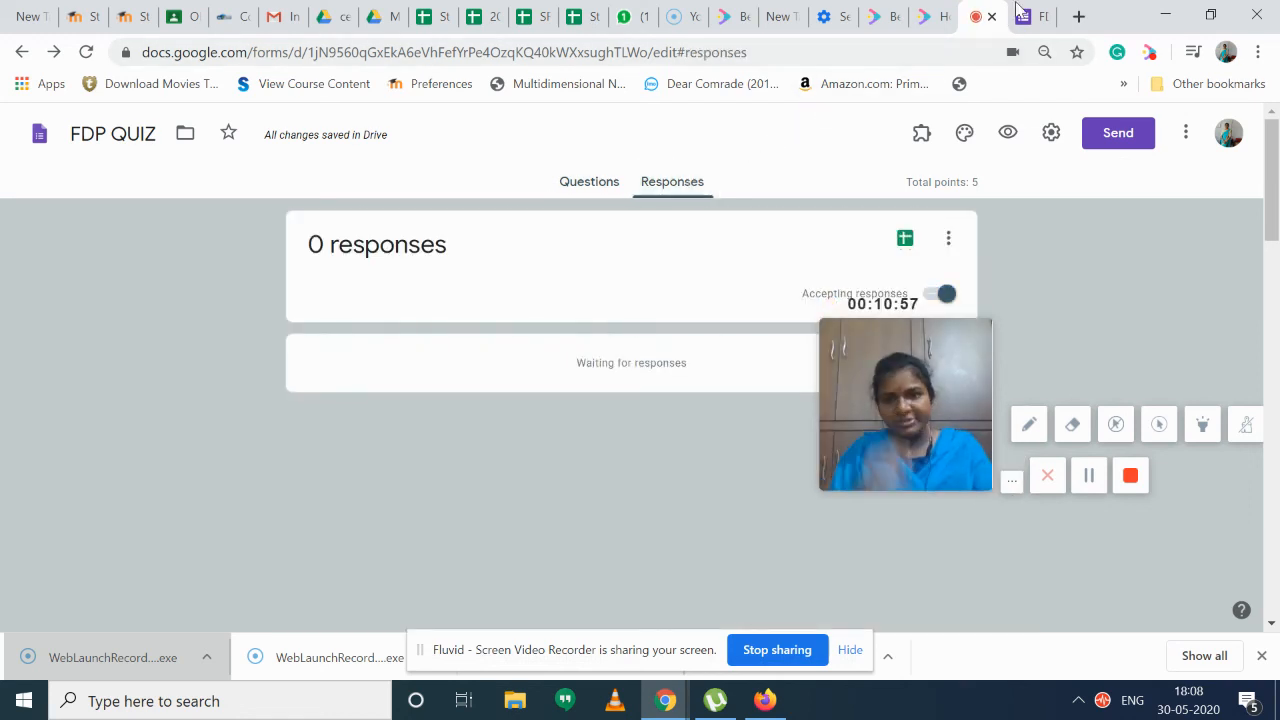
drag(884, 361, 971, 448)
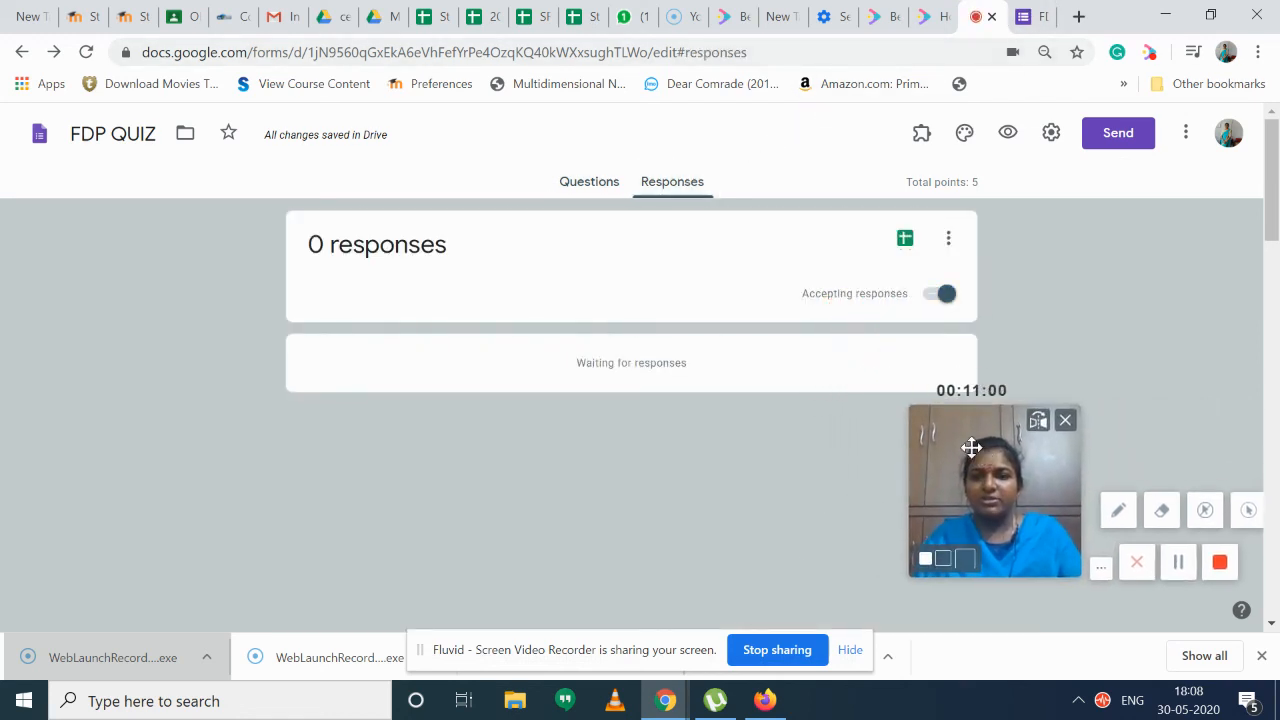
Stop the form from accepting responses, and turn accepting responses back on.
click(933, 305)
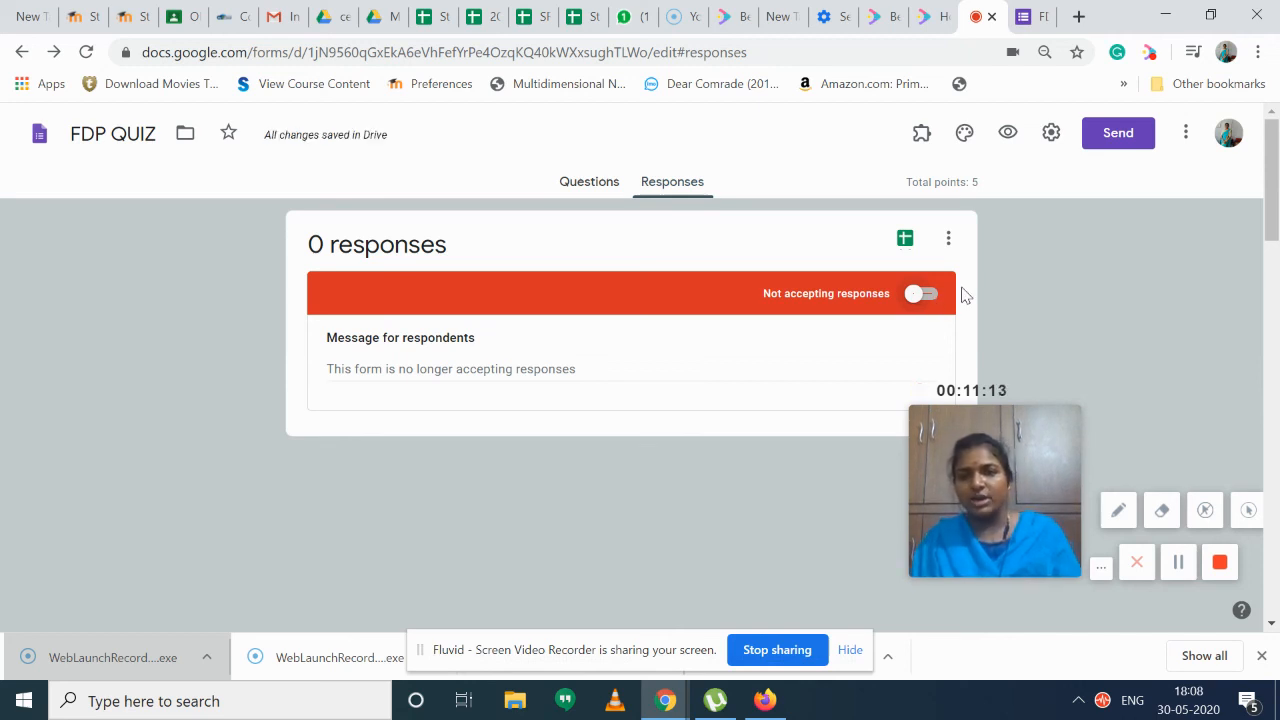
click(930, 297)
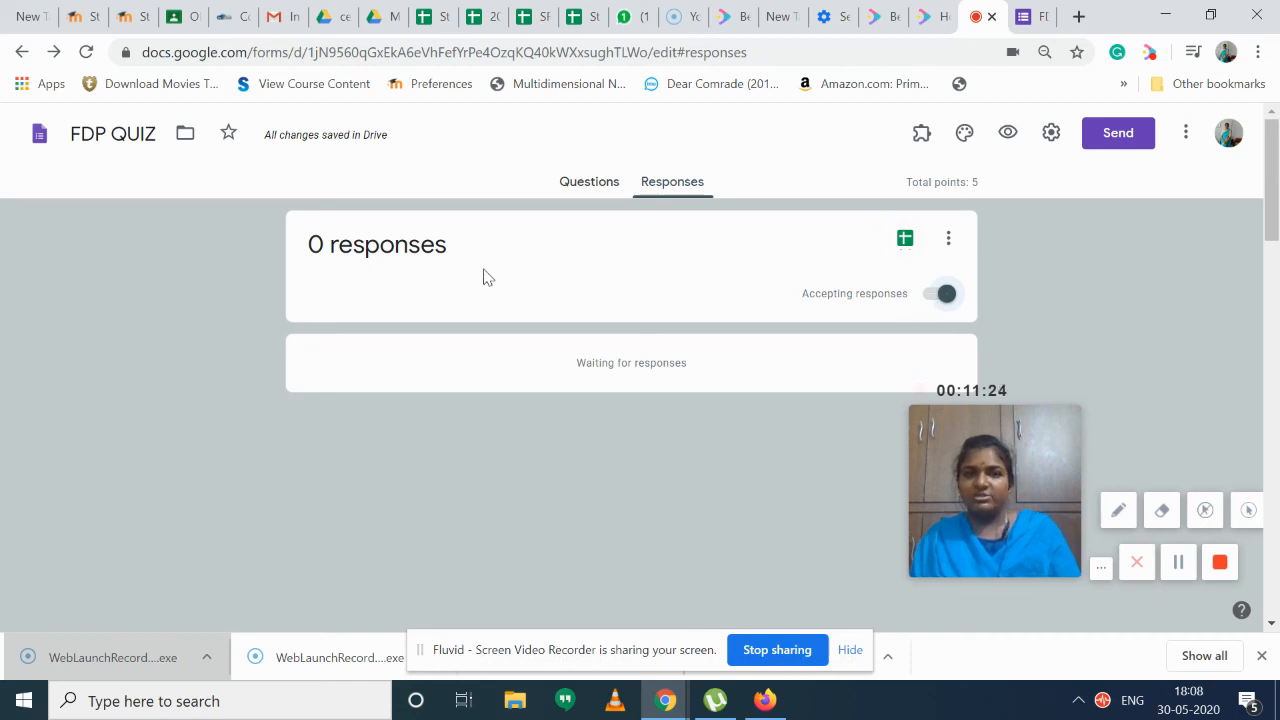
Create a new spreadsheet named FDP QUIZ (Responses) as the destination for the form's responses.
click(904, 240)
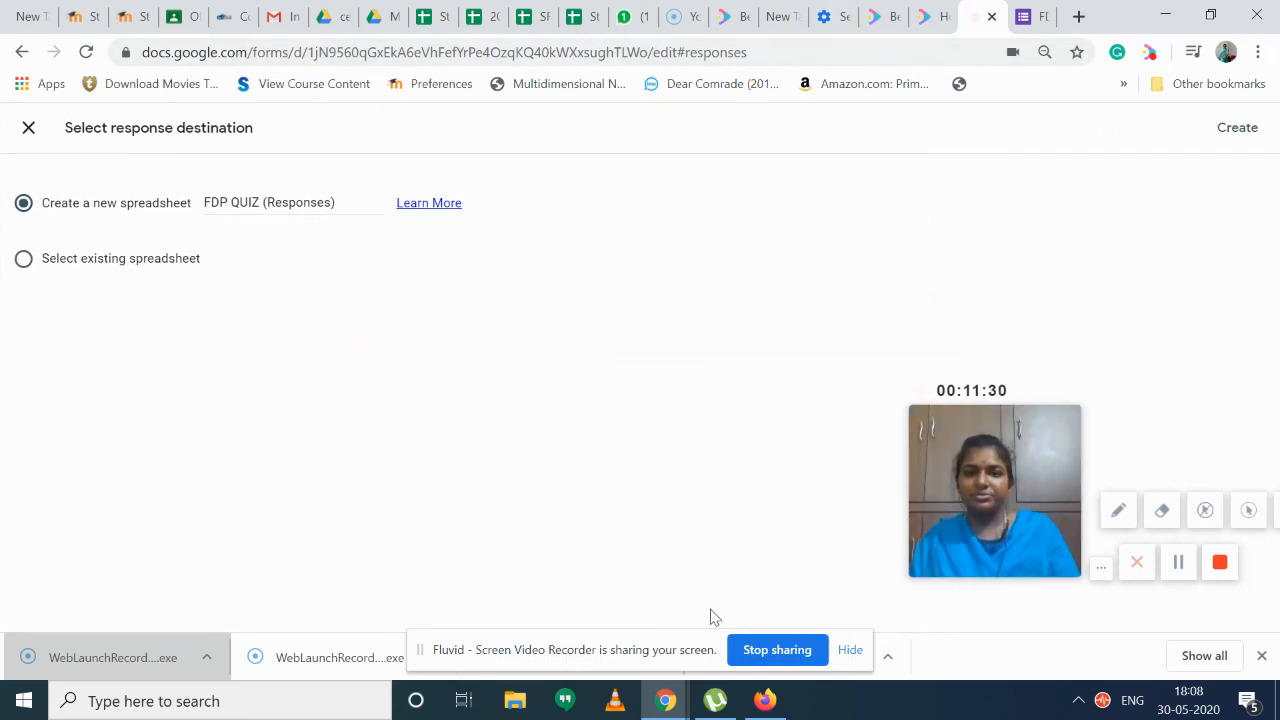
click(1241, 129)
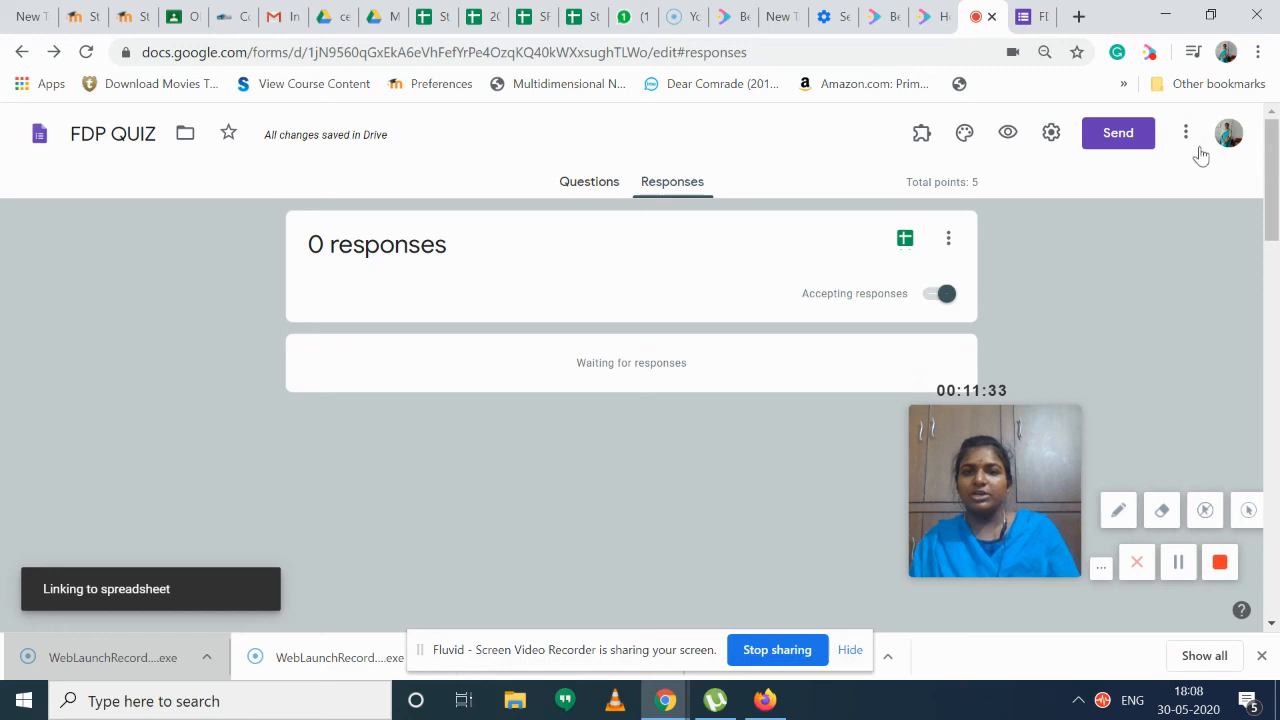